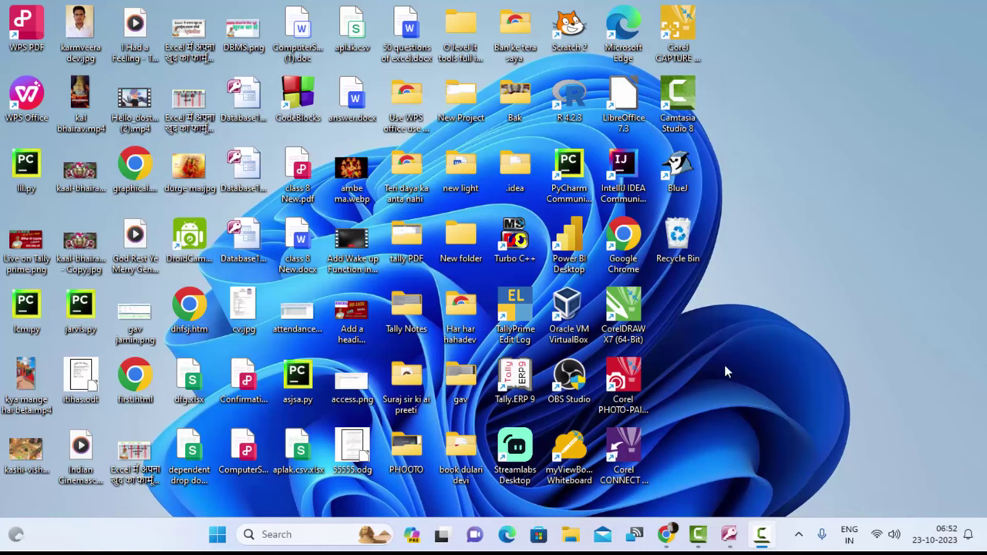
Step: Refresh the desktop four times from its right-click menu
right_click(820, 146)
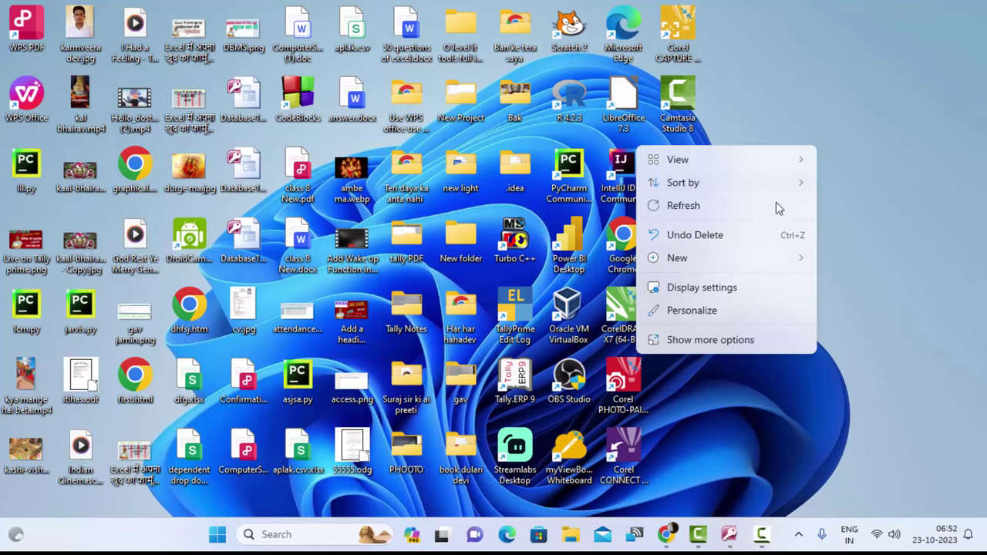
click(777, 207)
right_click(827, 196)
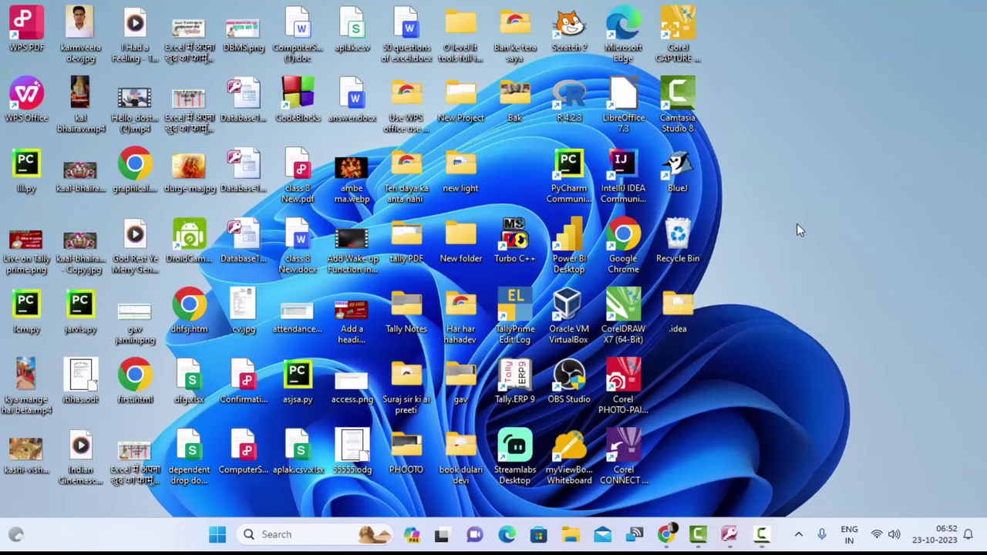
click(779, 259)
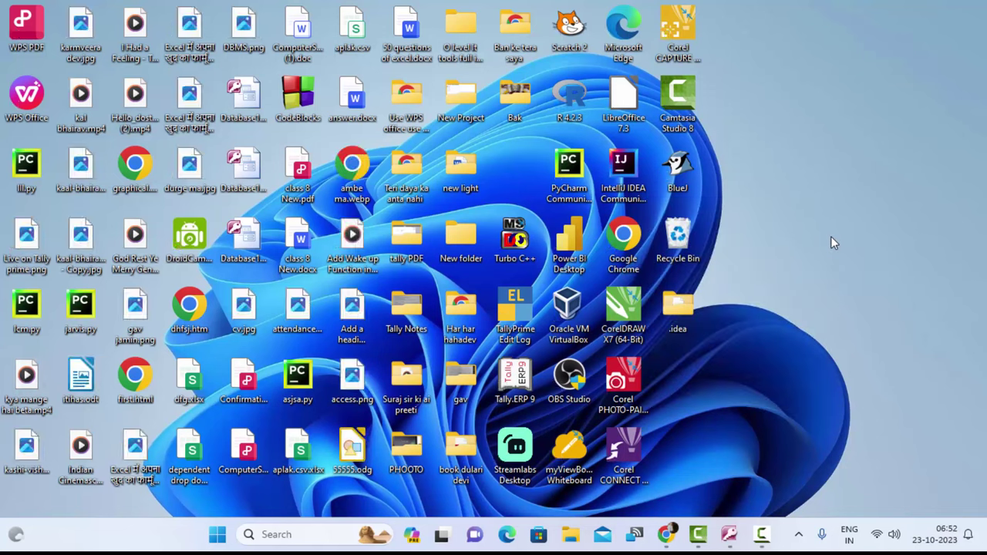
right_click(821, 87)
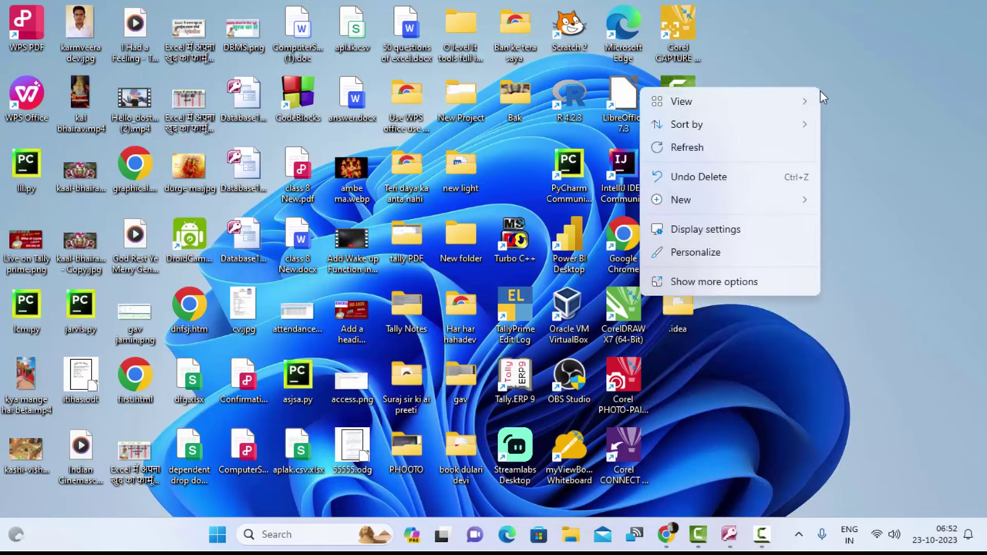
click(772, 156)
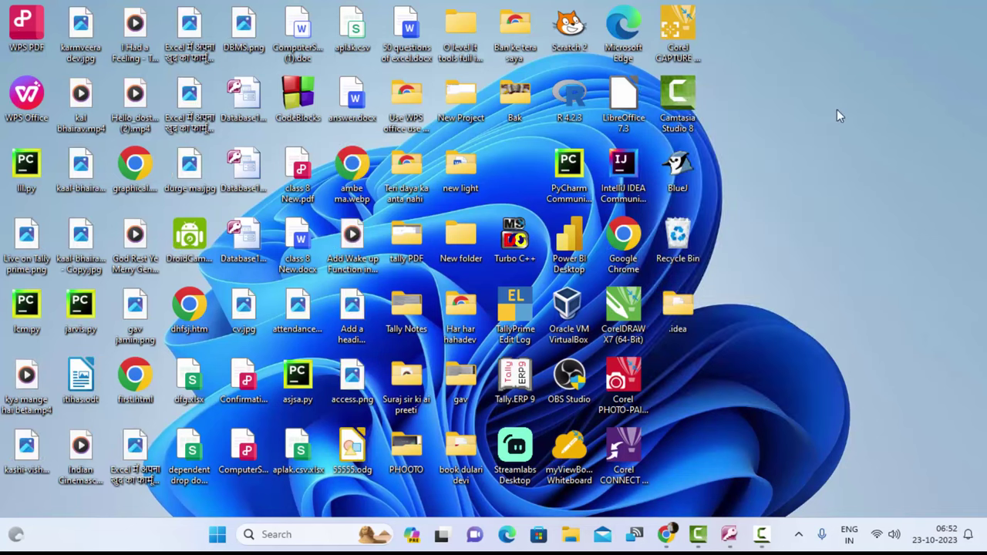
right_click(837, 110)
click(798, 172)
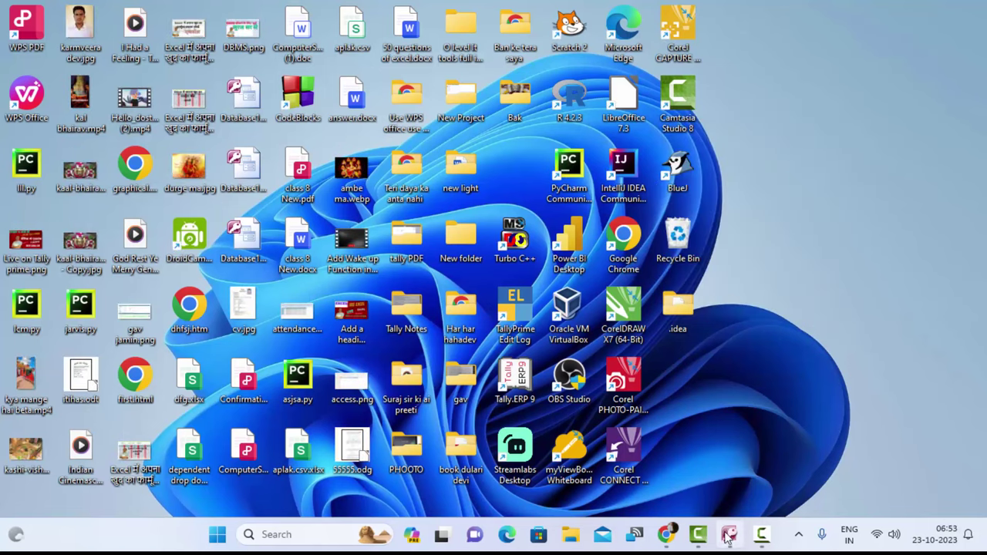
Step: Close the existing Access window and launch Microsoft Office Access 2007 from a Start search for 'acc'
click(685, 509)
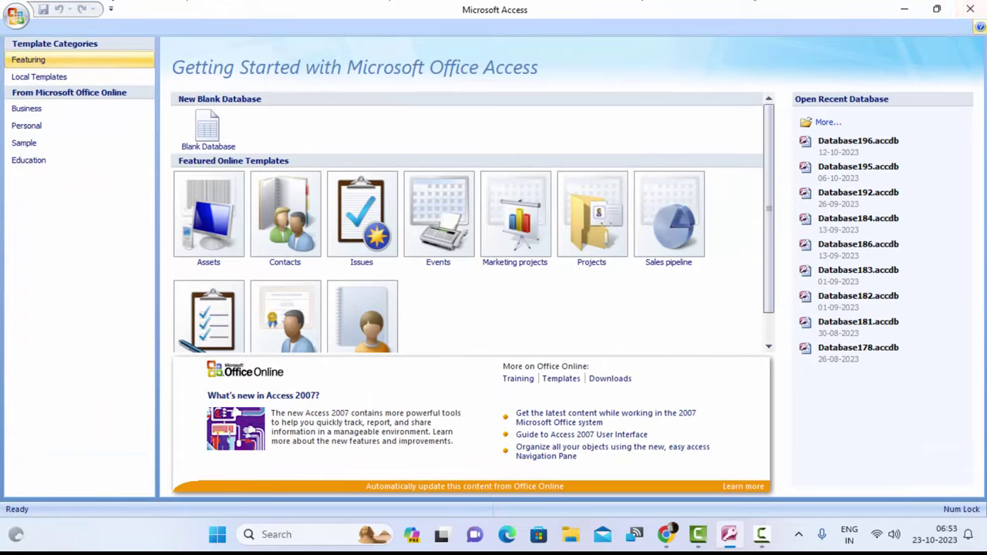
click(970, 9)
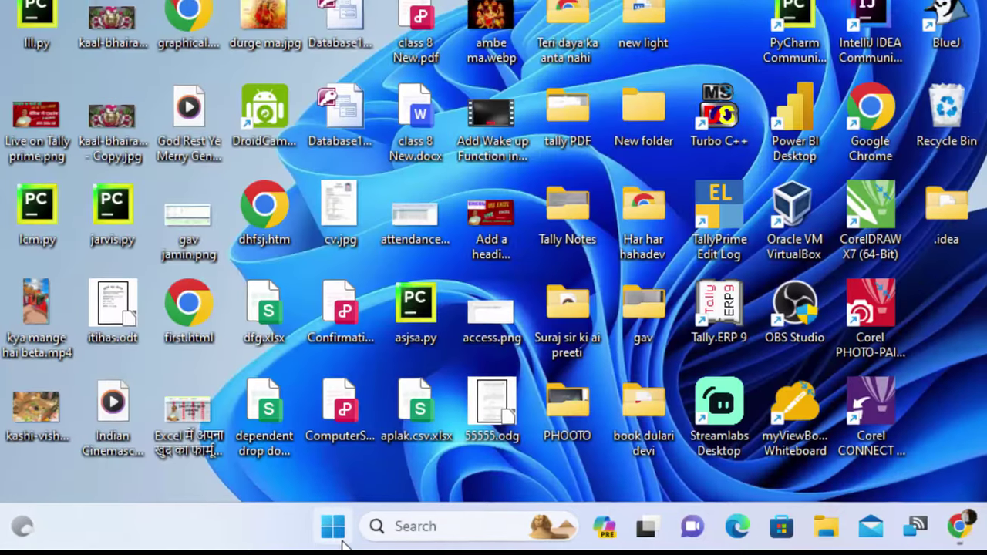
click(239, 535)
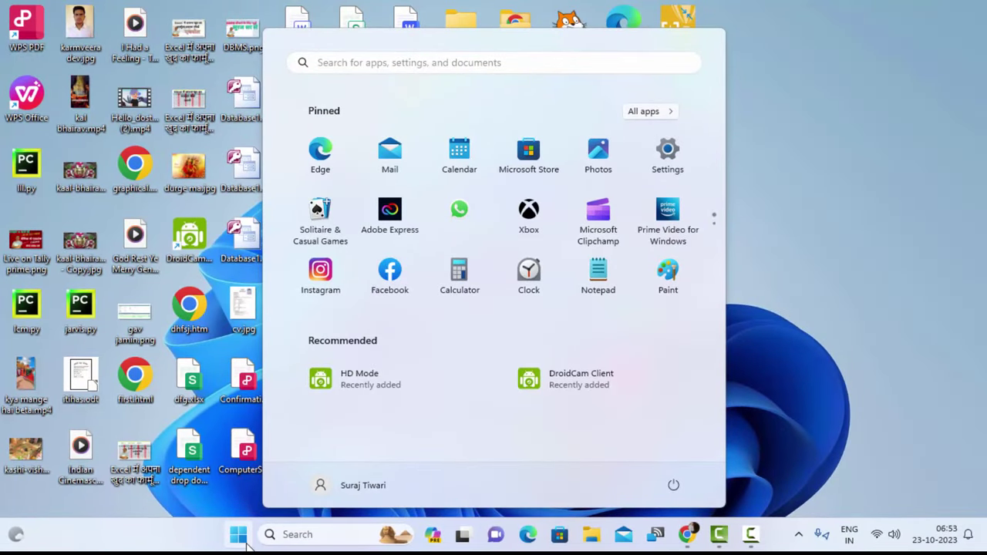
text(acc)
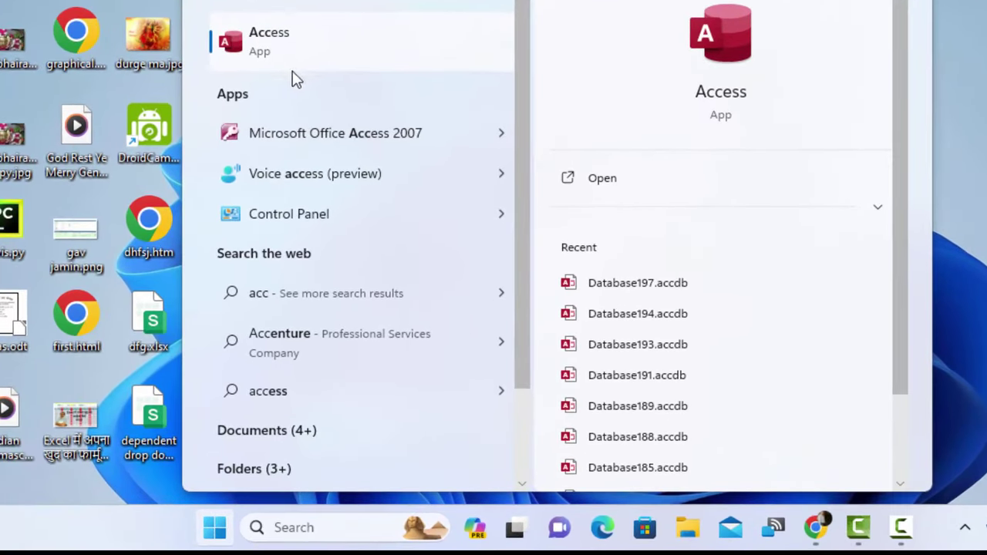
click(376, 138)
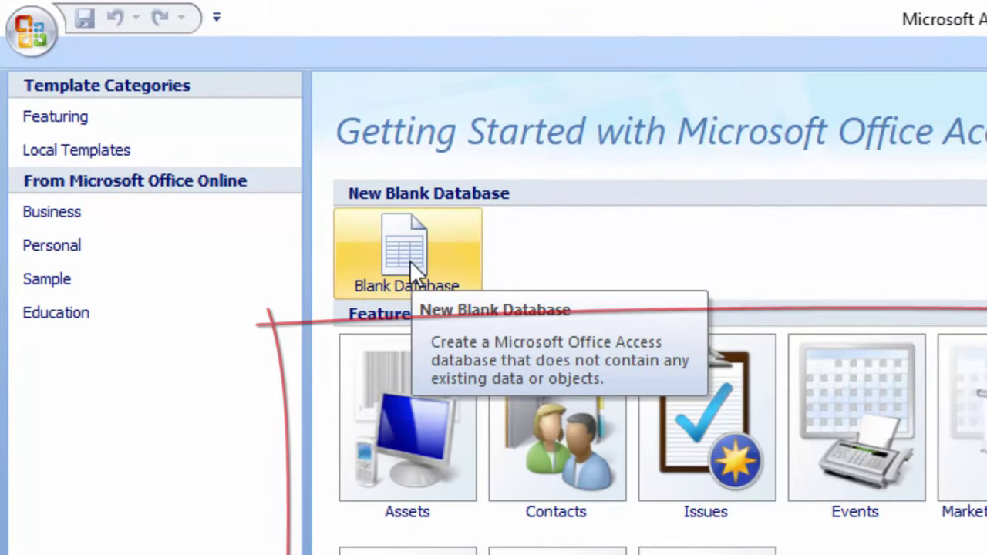
Step: Create a blank database under the default name Database198.accdb
click(409, 260)
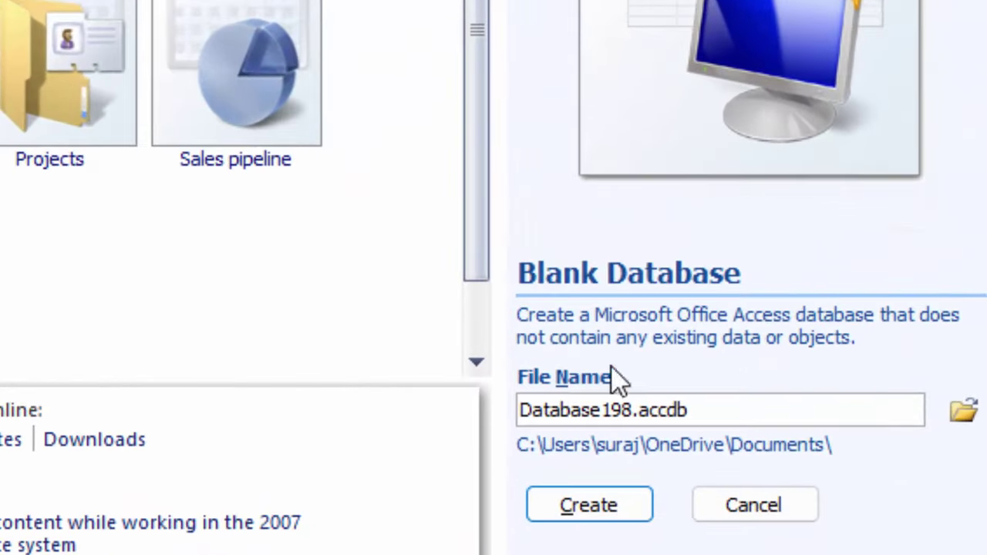
click(743, 414)
drag(694, 410, 644, 416)
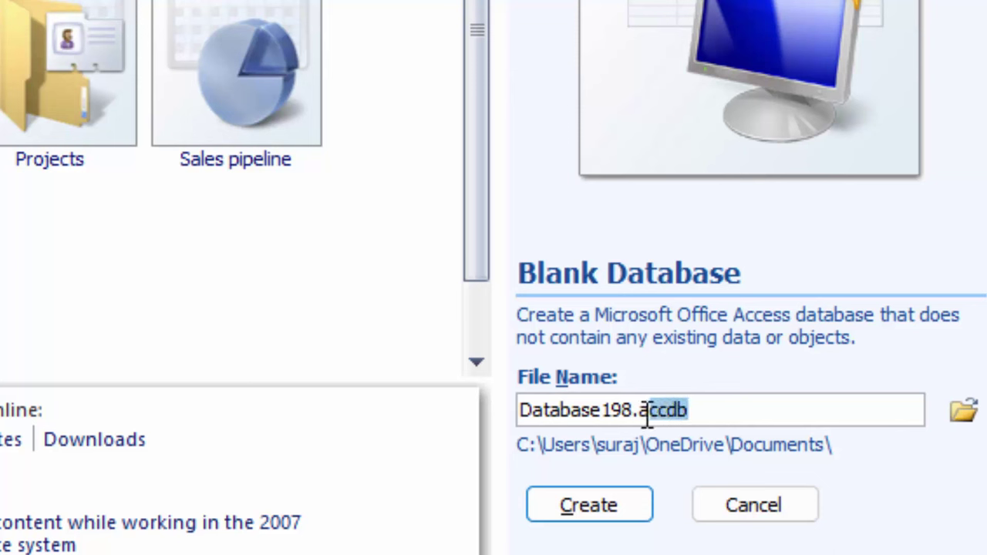
click(703, 414)
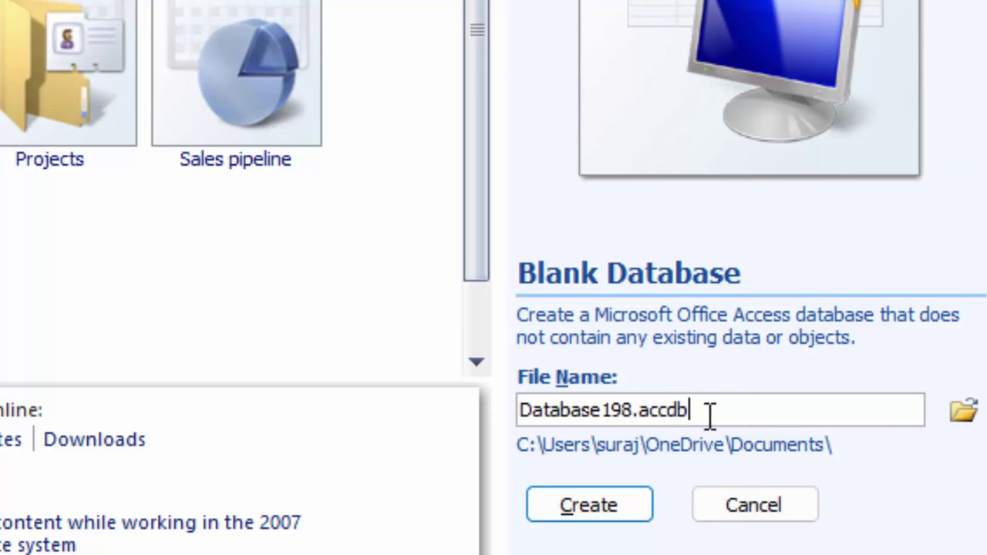
click(571, 521)
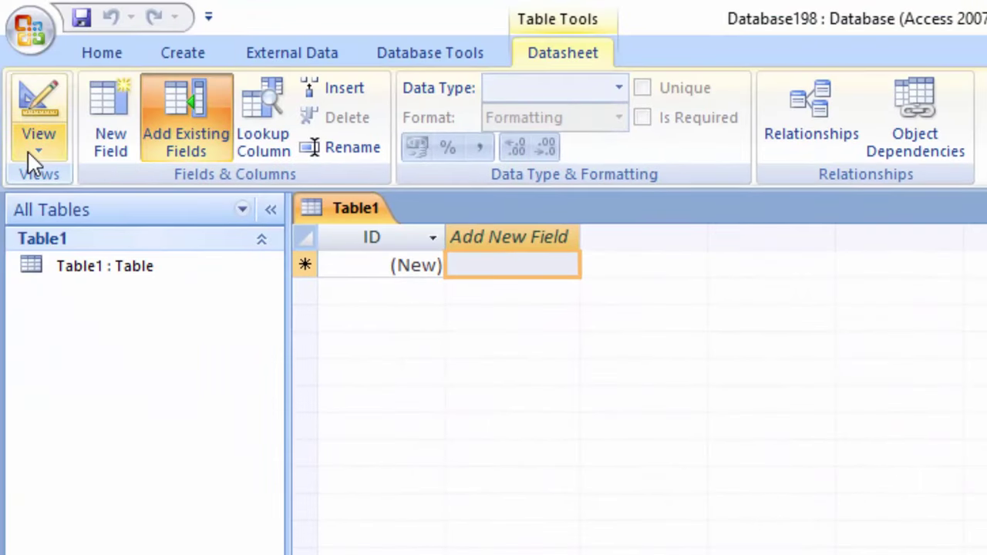
Step: Switch Table1 to Design view, saving it under the name StudentT
click(35, 157)
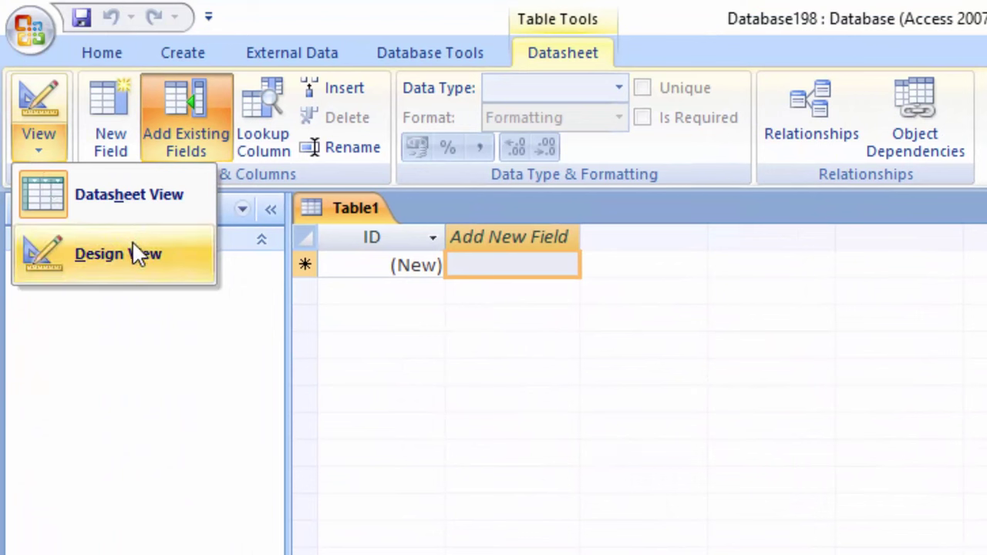
click(111, 254)
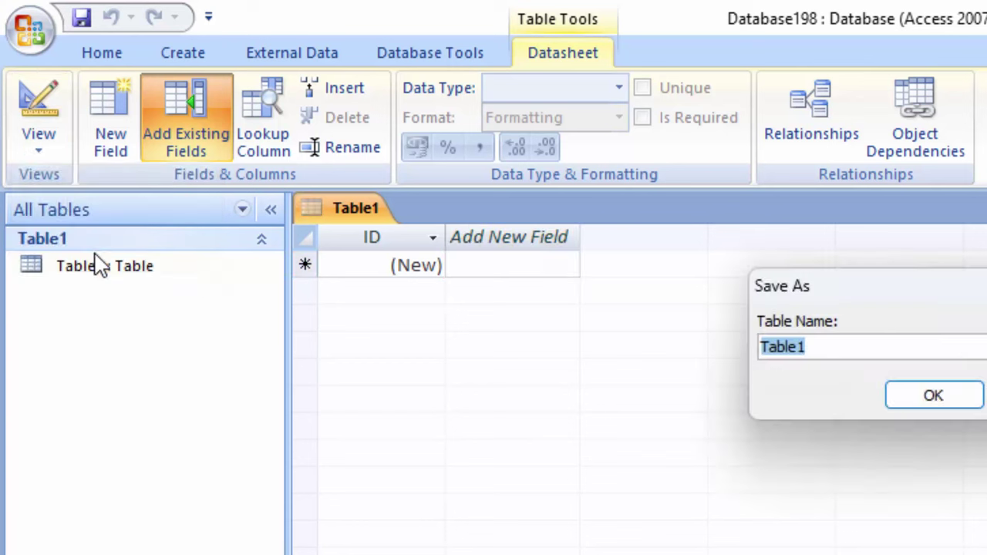
key(BackSpace)
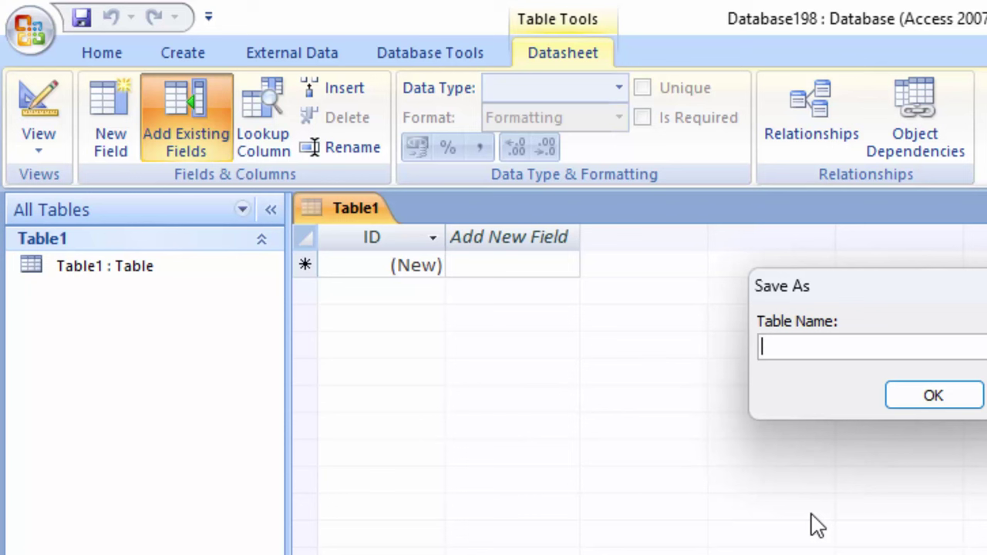
text(Student)
text(T)
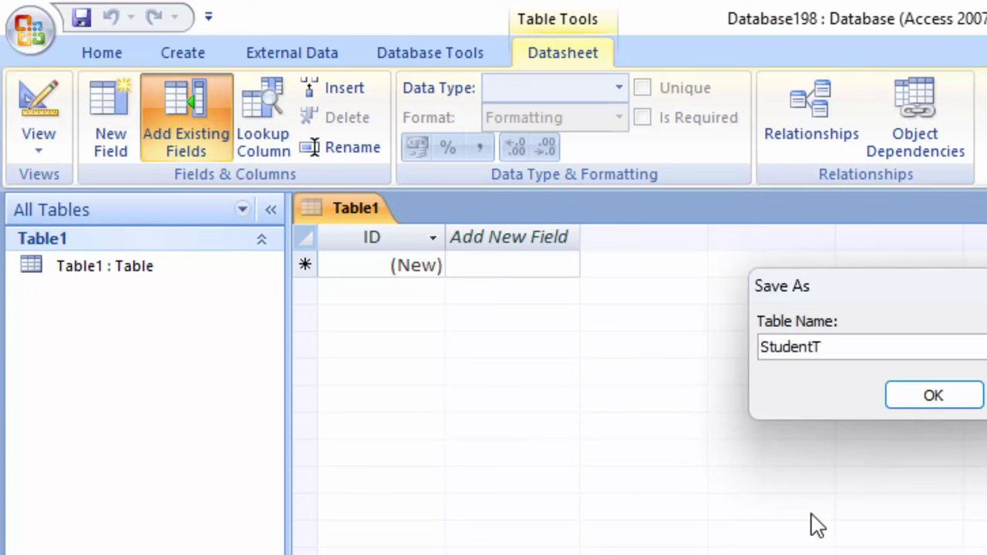
key(Return)
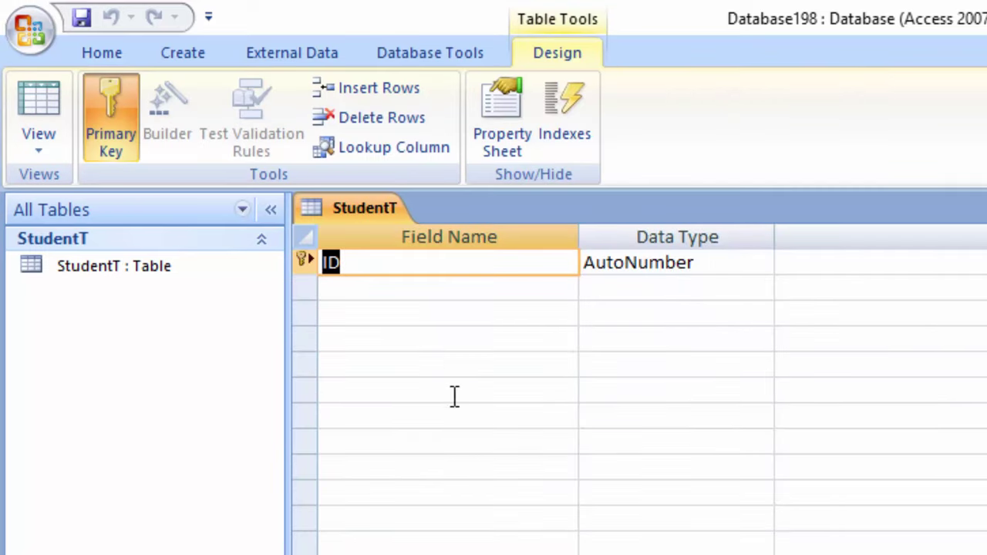
Step: Select and delete the ID field name in the first row of the design grid
click(379, 266)
drag(352, 267, 322, 263)
drag(402, 260, 264, 260)
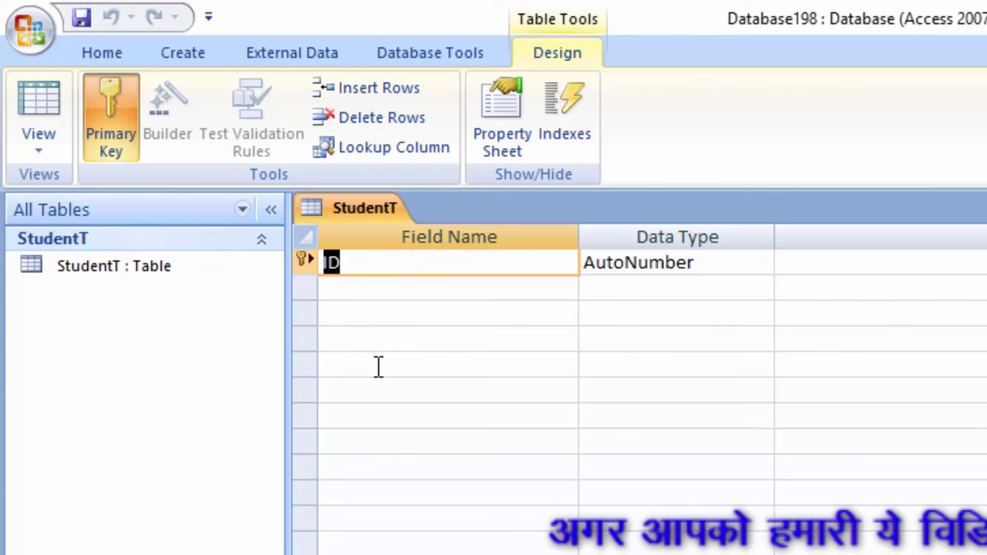
click(371, 262)
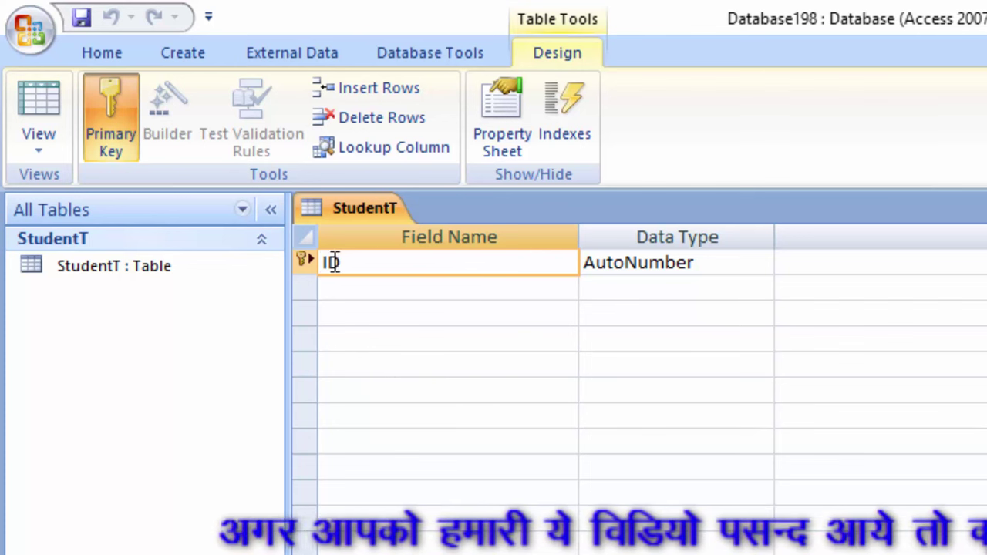
double_click(327, 263)
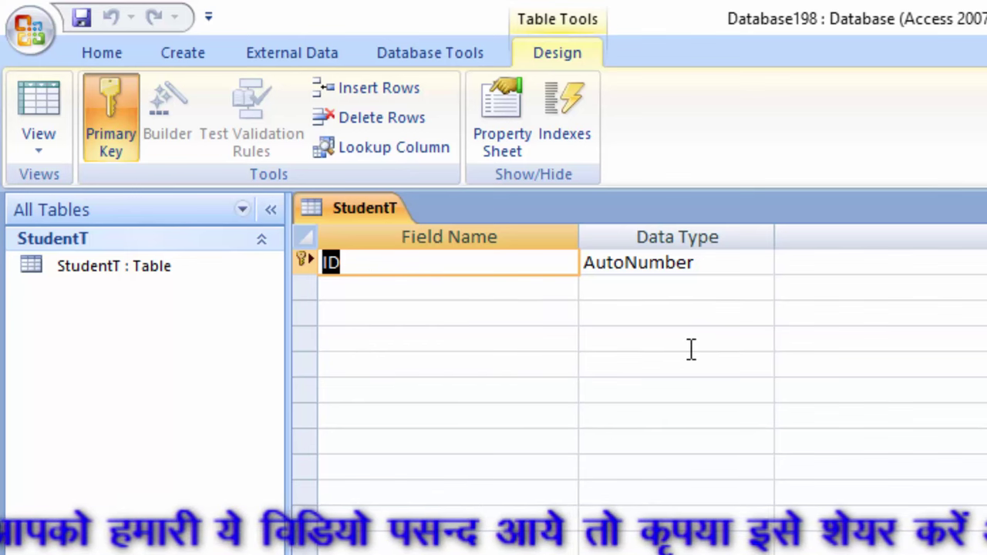
key(BackSpace)
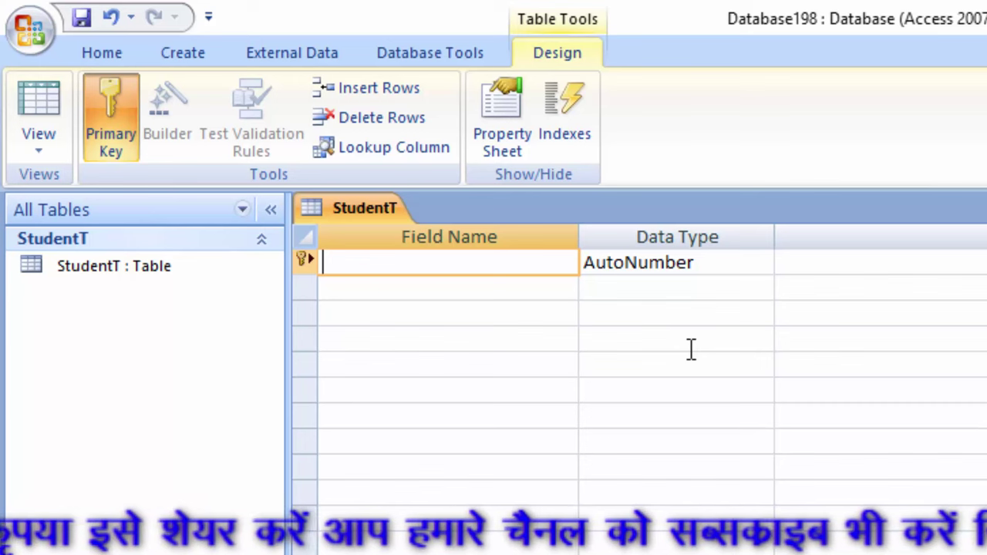
Step: Name the first field Registration_id and change its data type from AutoNumber to Text
text(R)
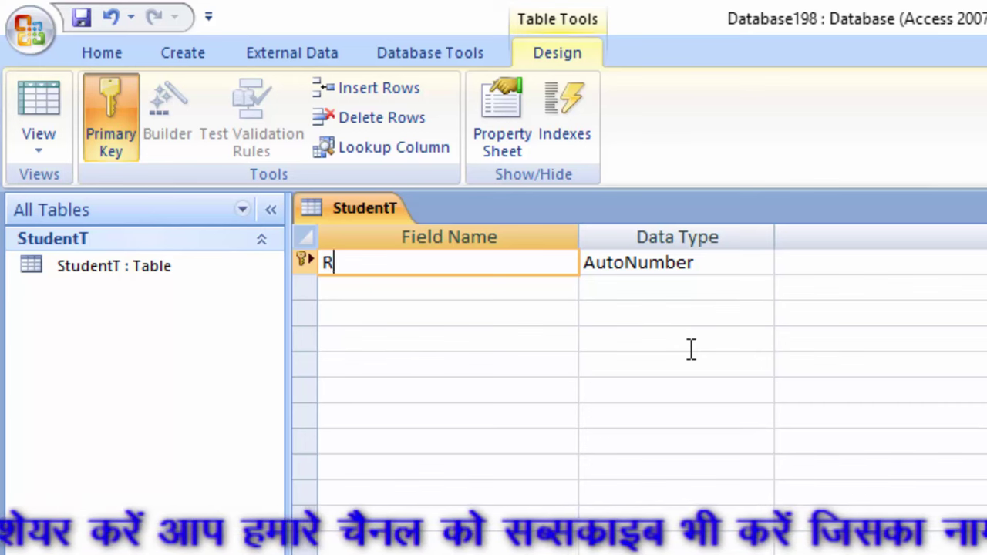
key(BackSpace)
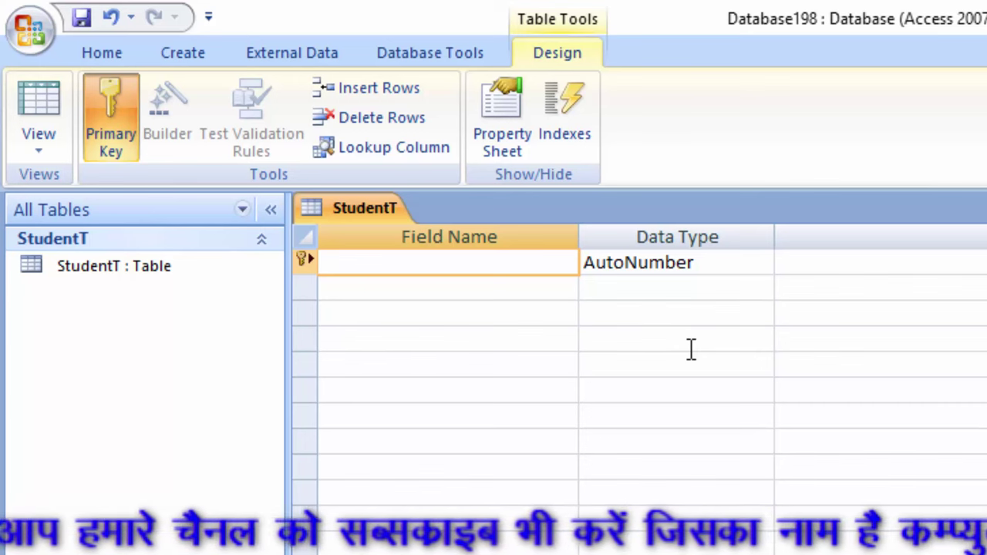
text(Registr)
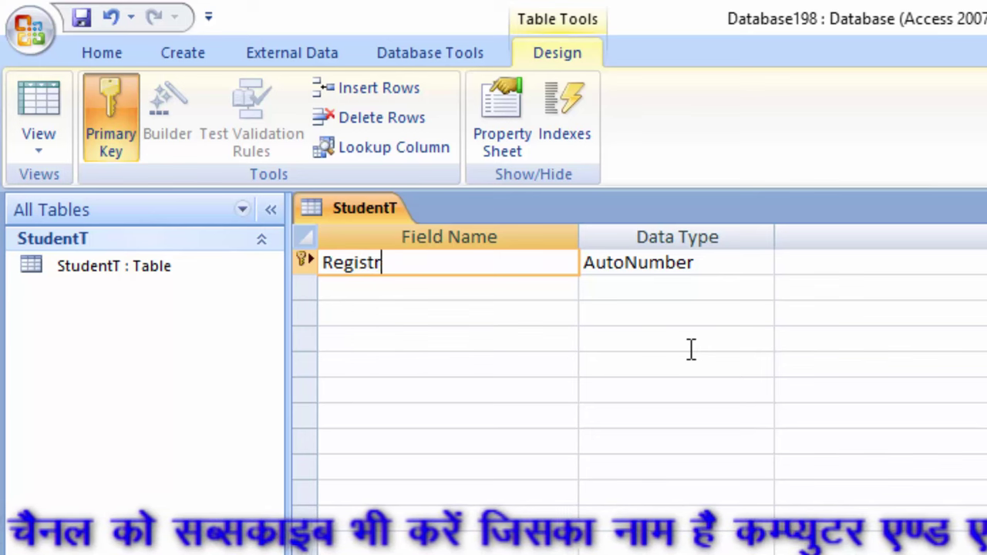
text(ation)
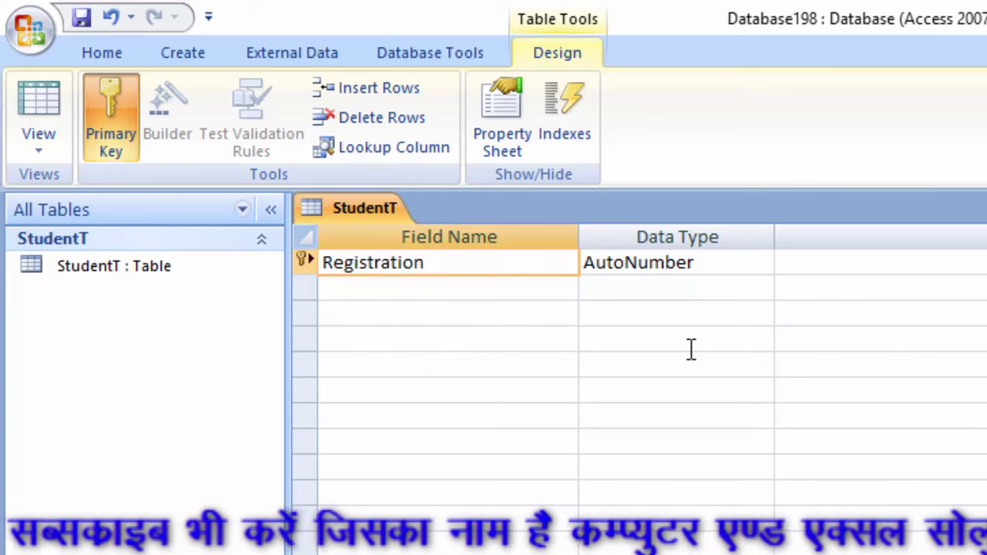
text(_id)
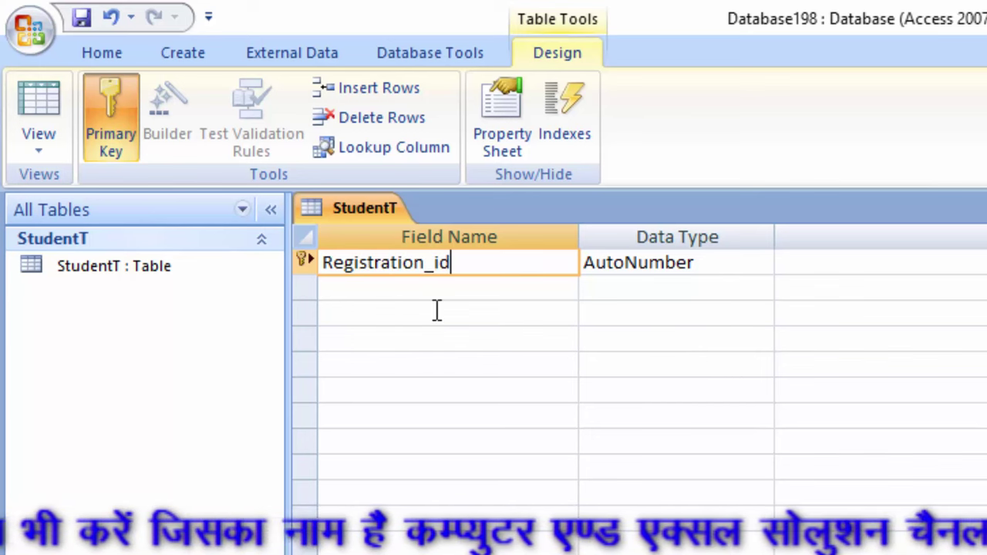
click(721, 266)
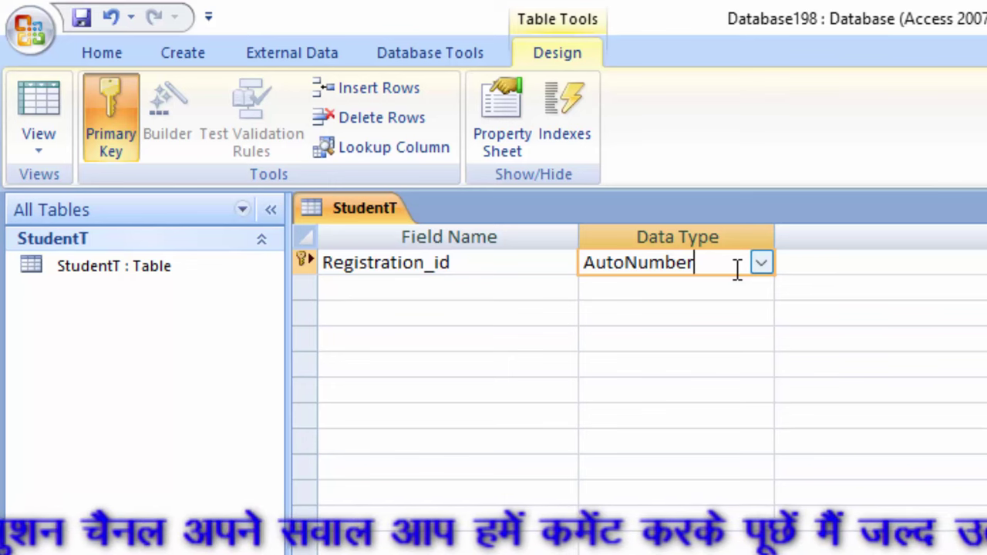
click(764, 263)
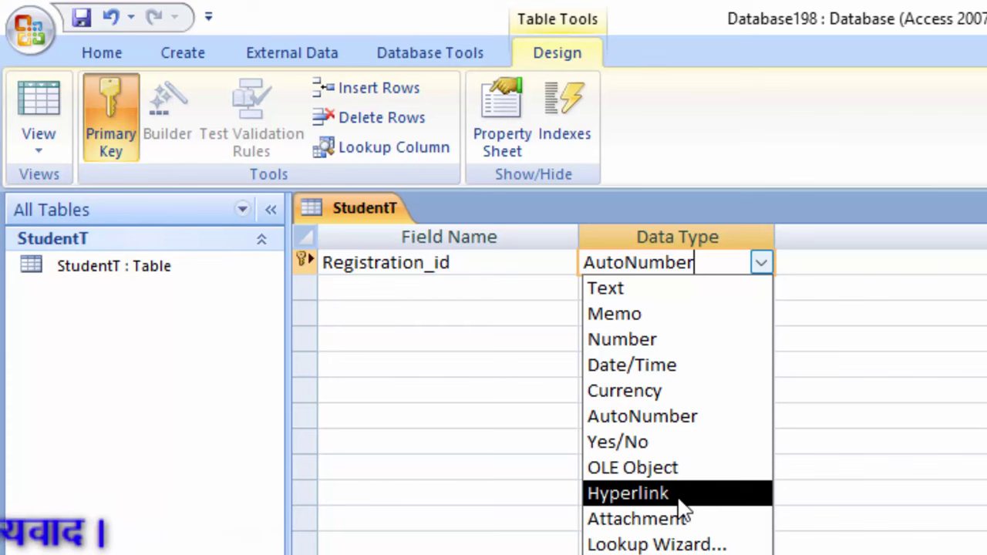
click(647, 294)
Step: Add Name_of_Student as a Text field and Computer as a Number field
click(424, 285)
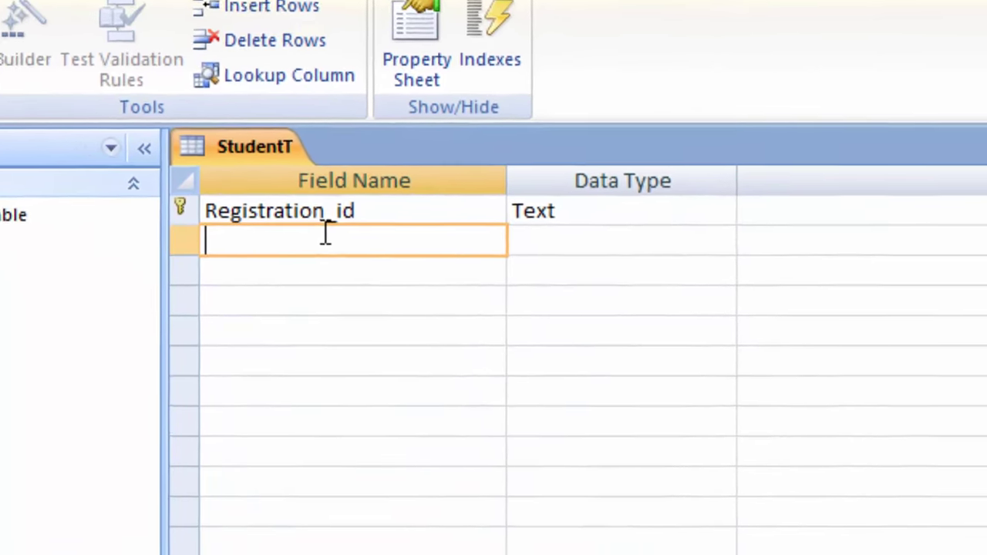
text(Name)
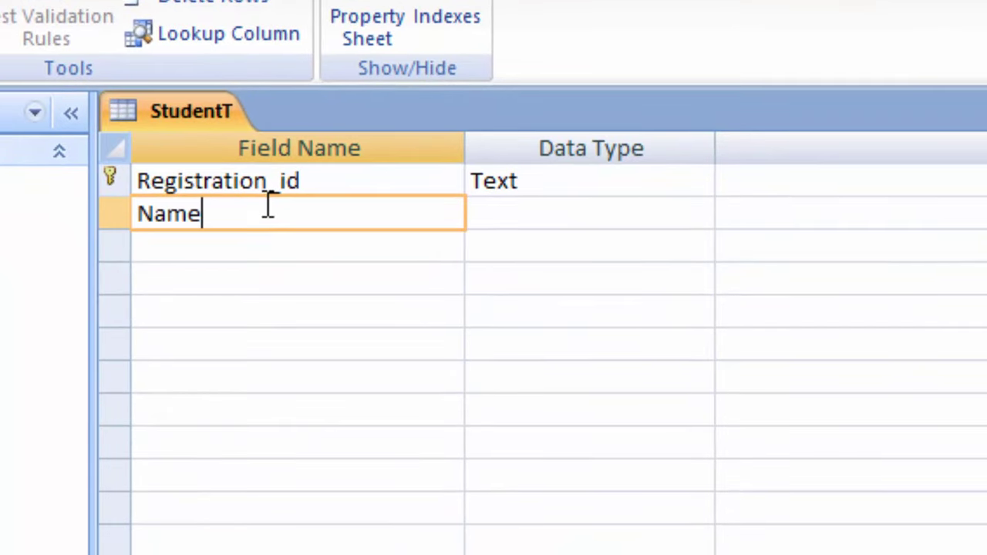
text(_of_)
text(Student)
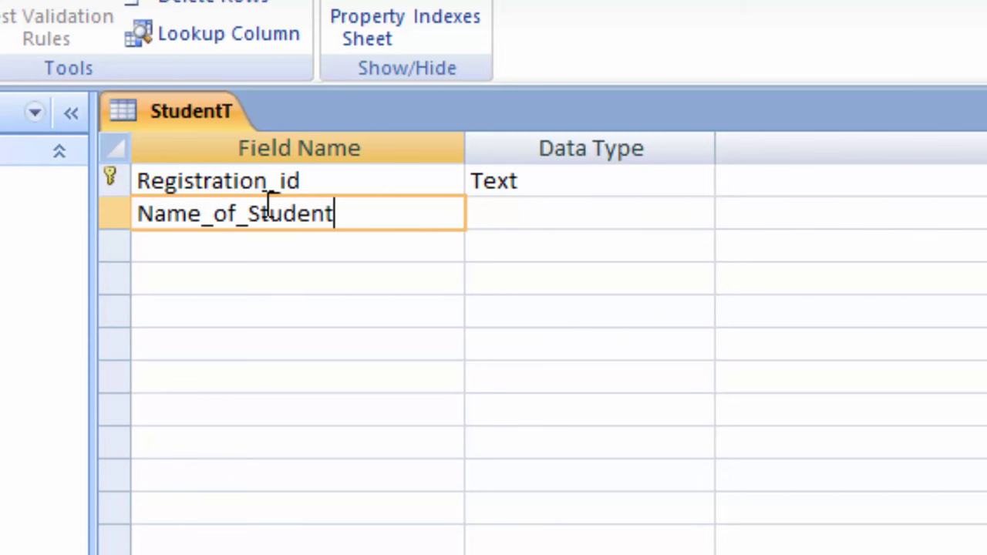
click(557, 202)
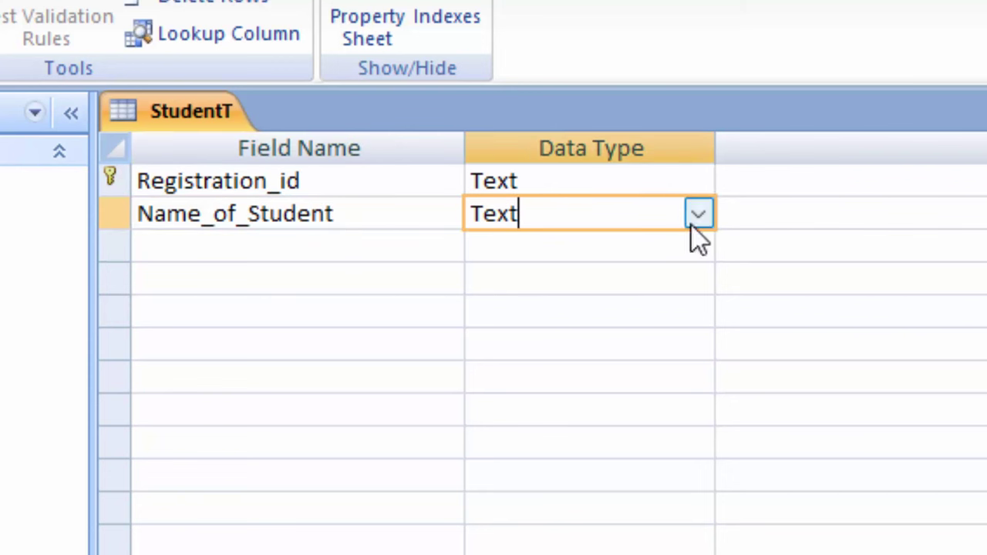
click(297, 249)
text(Computer)
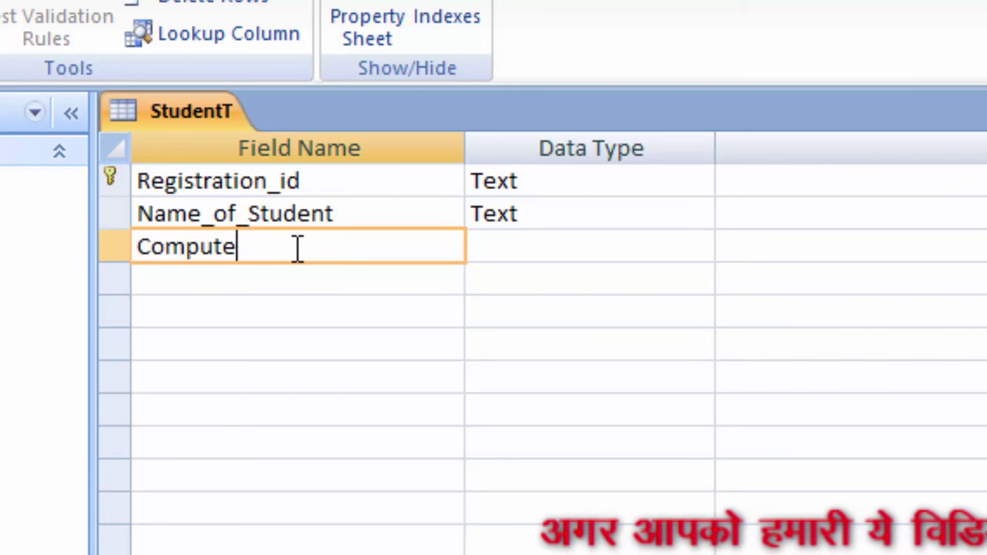
click(573, 242)
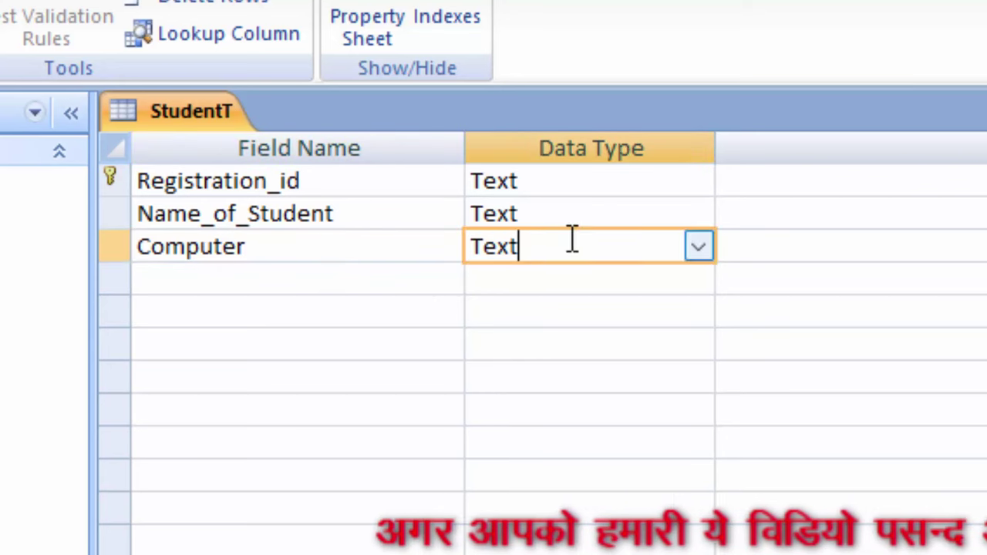
click(699, 249)
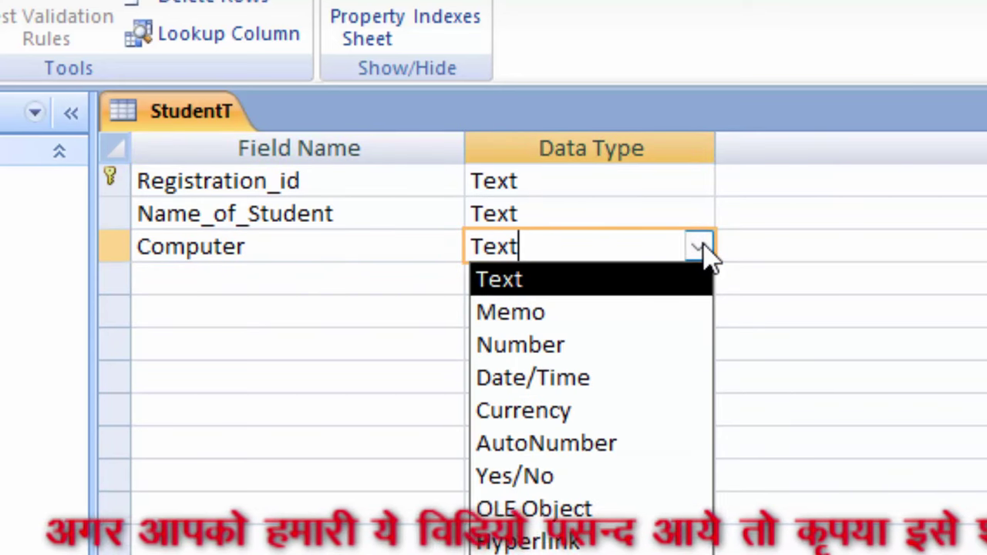
click(637, 355)
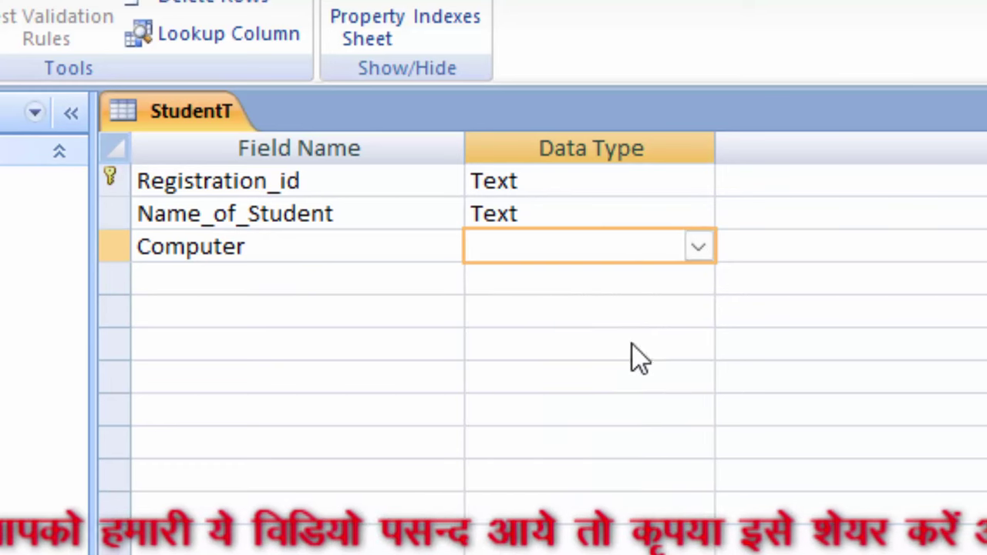
text(Number)
Step: Add English and Hindi as Number fields
click(216, 279)
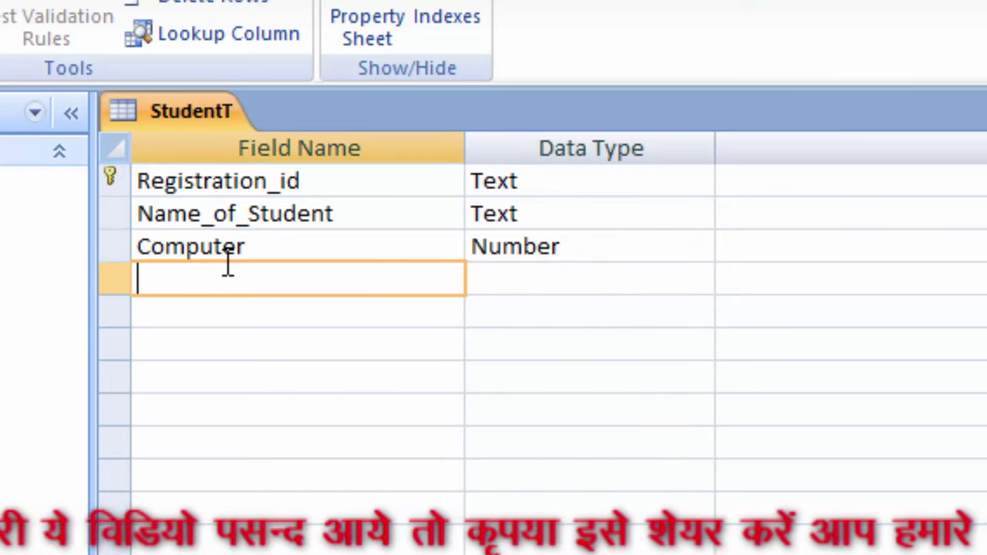
text(English)
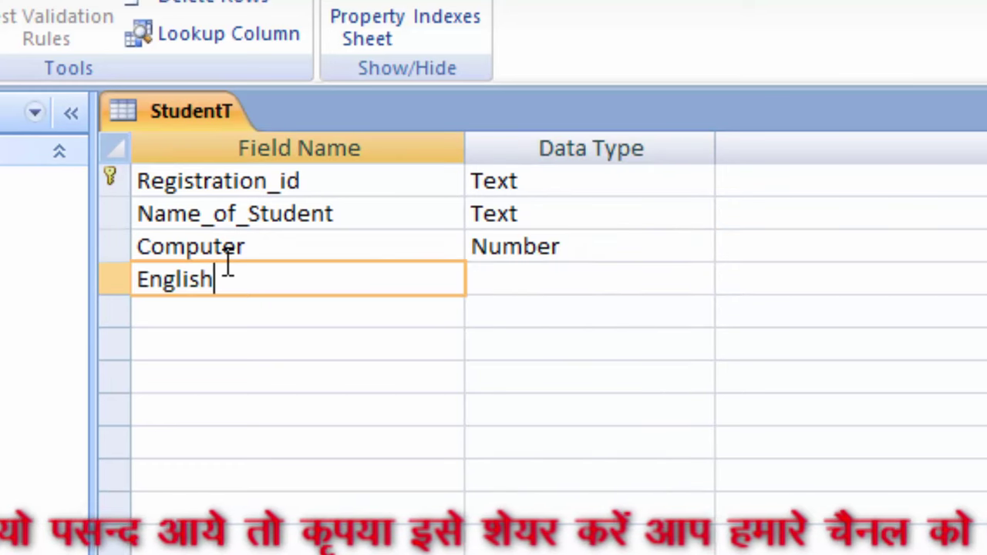
key(Tab)
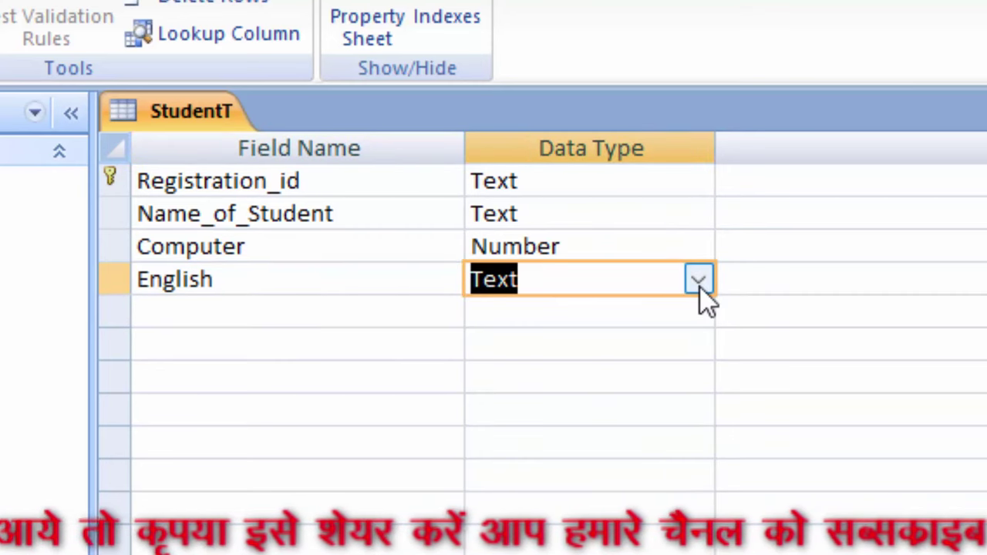
click(700, 282)
click(643, 382)
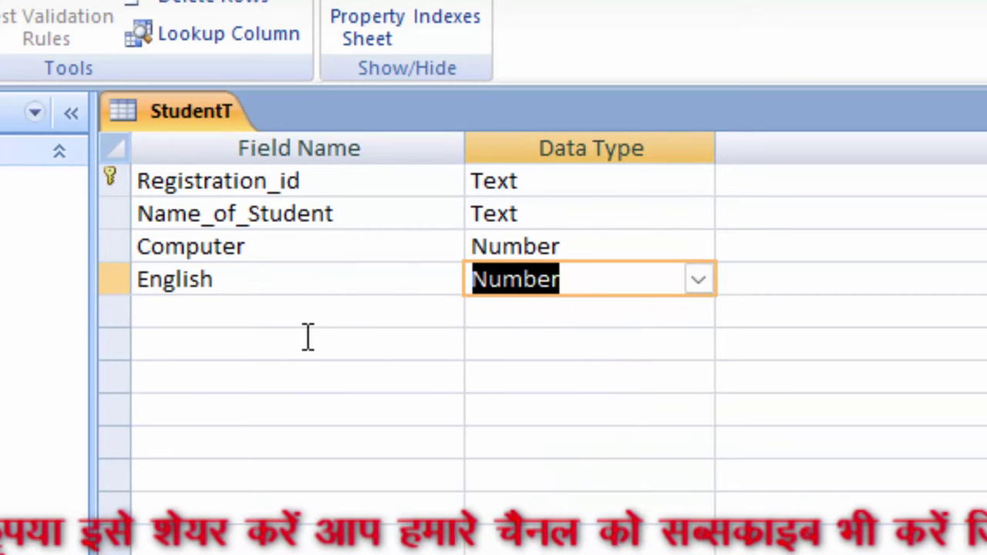
click(352, 301)
text(H)
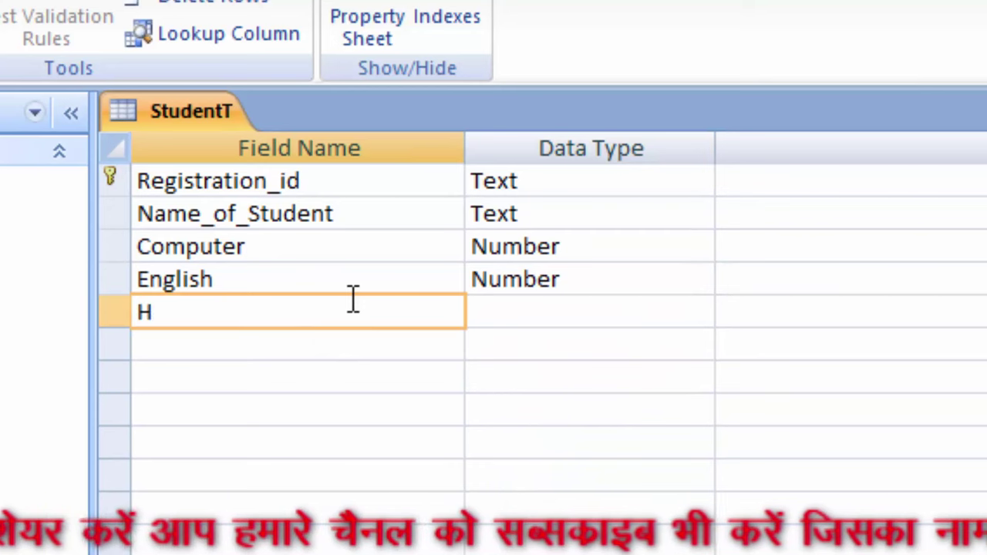
text(indi)
key(Tab)
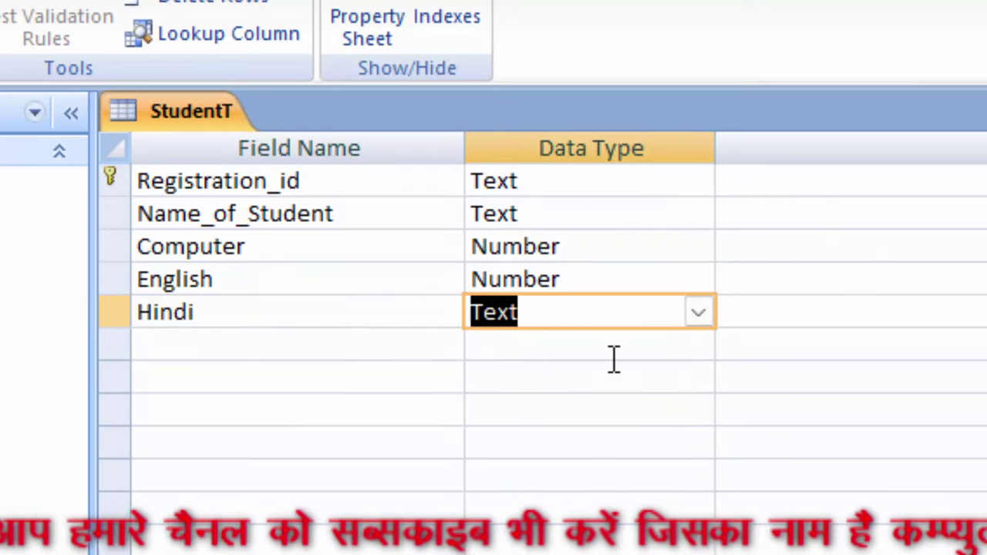
click(698, 312)
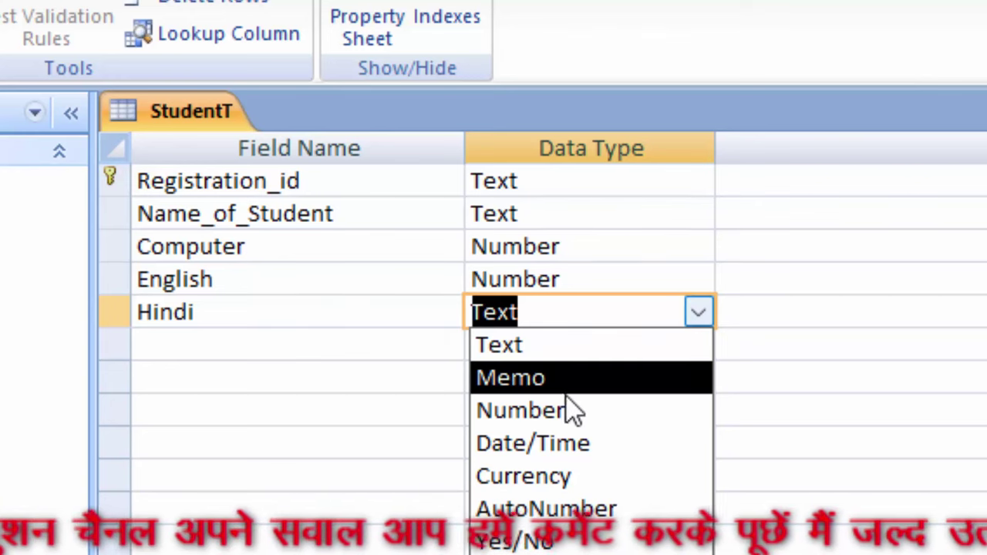
click(566, 409)
Step: Add Sst and Maths as Number fields
click(193, 344)
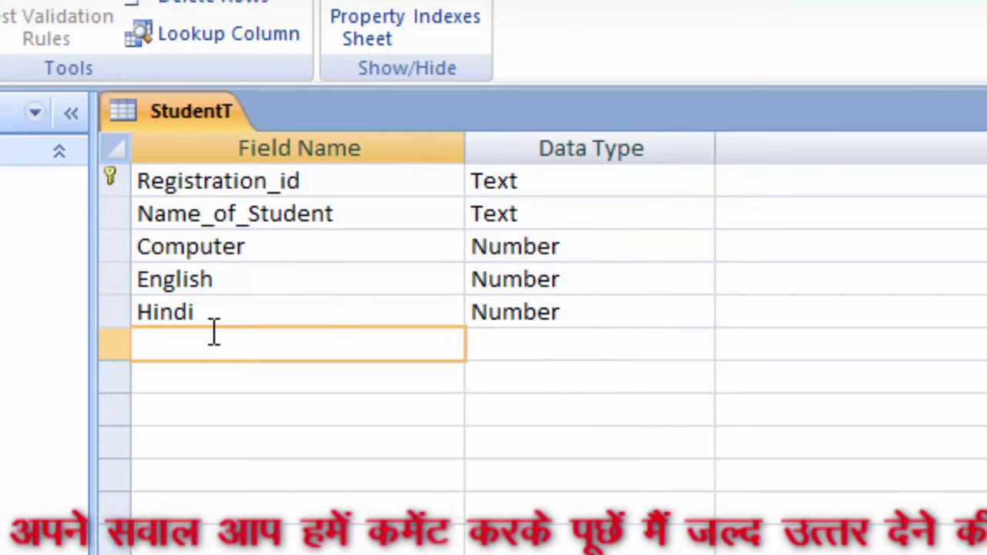
text(Sst)
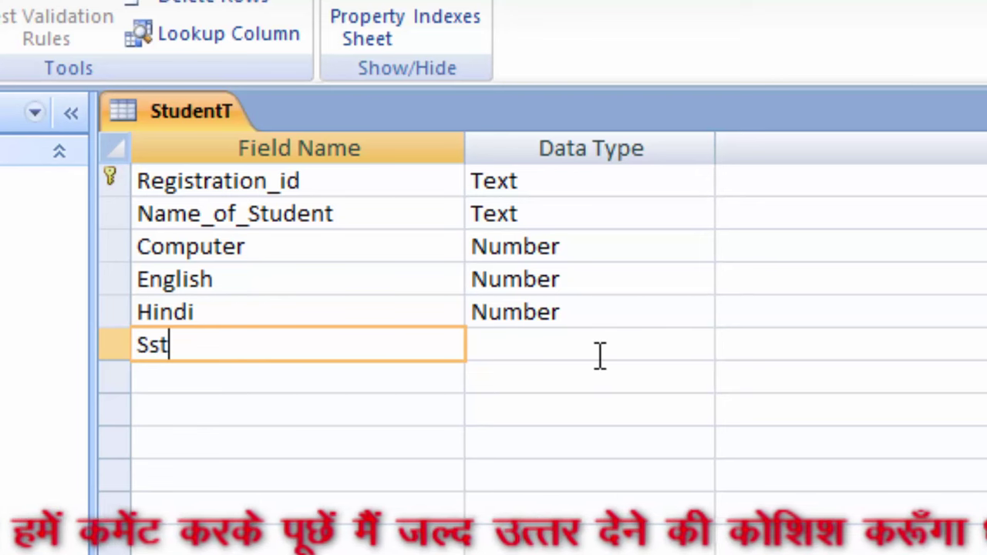
click(600, 355)
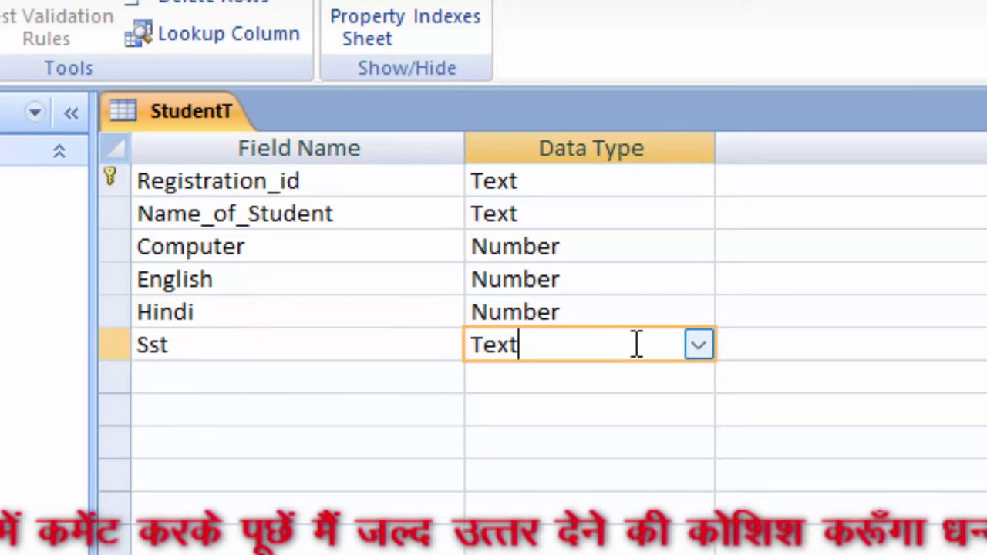
click(696, 347)
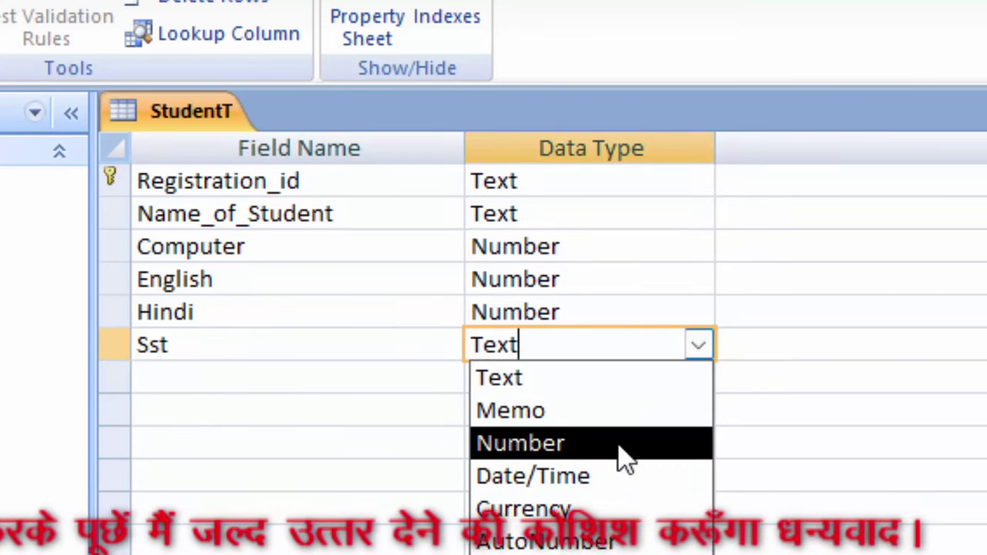
click(620, 446)
click(231, 384)
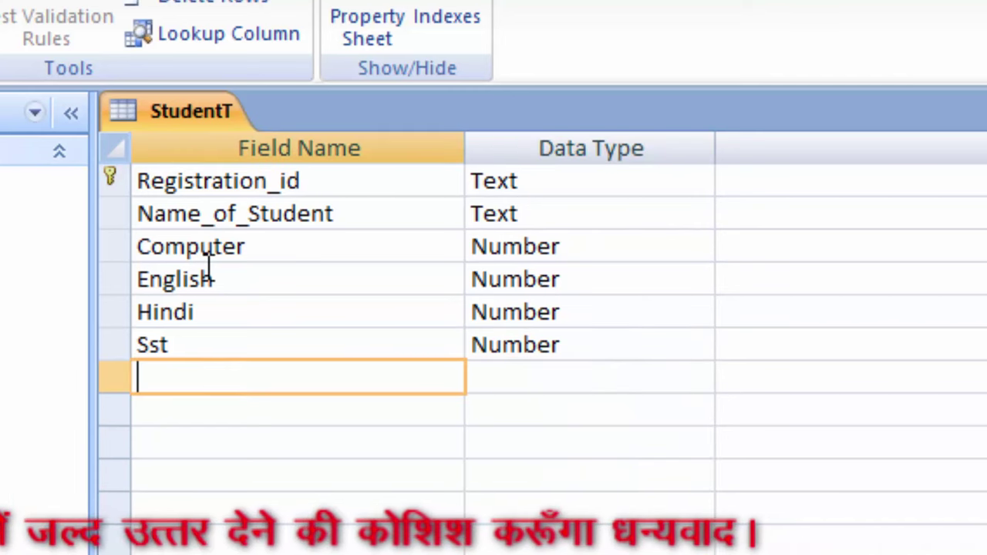
text(Maths)
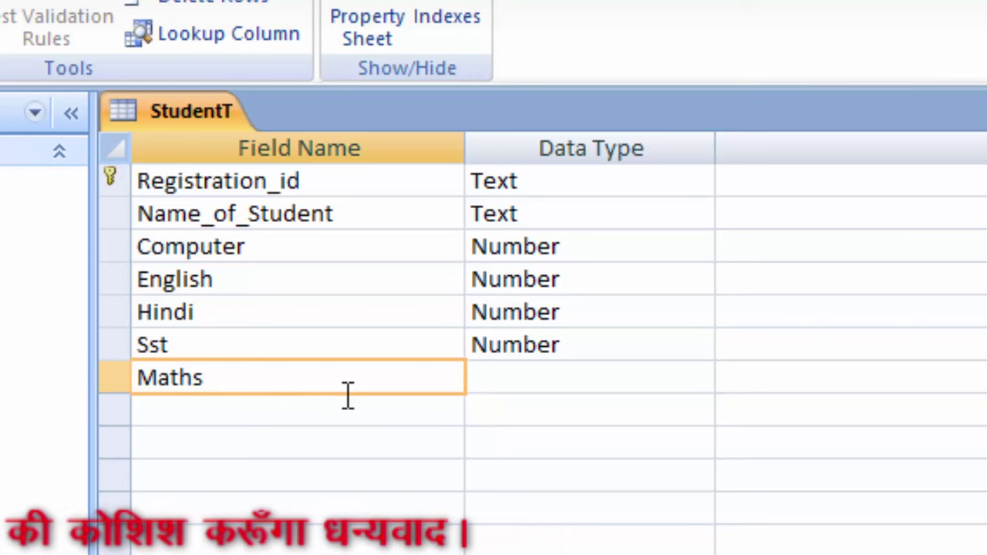
click(522, 377)
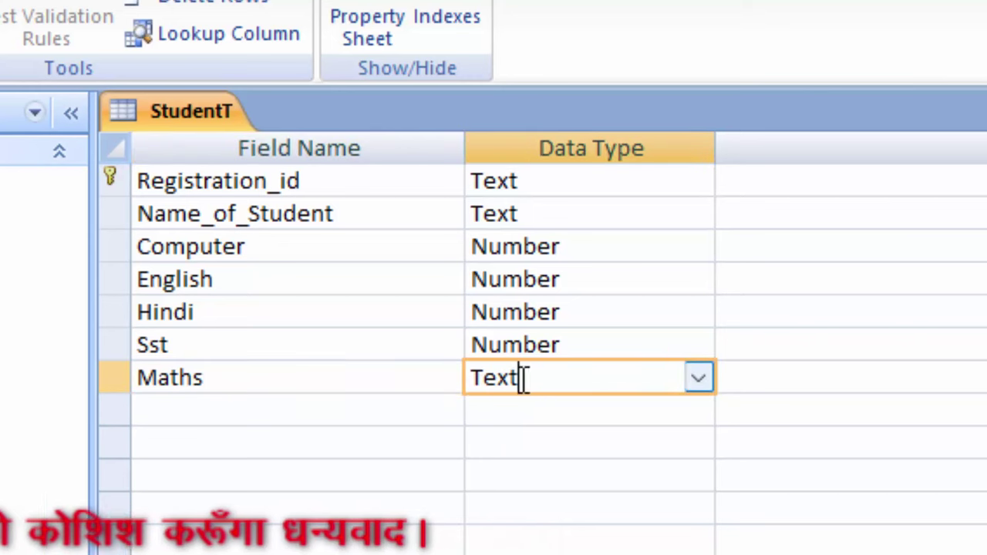
click(698, 377)
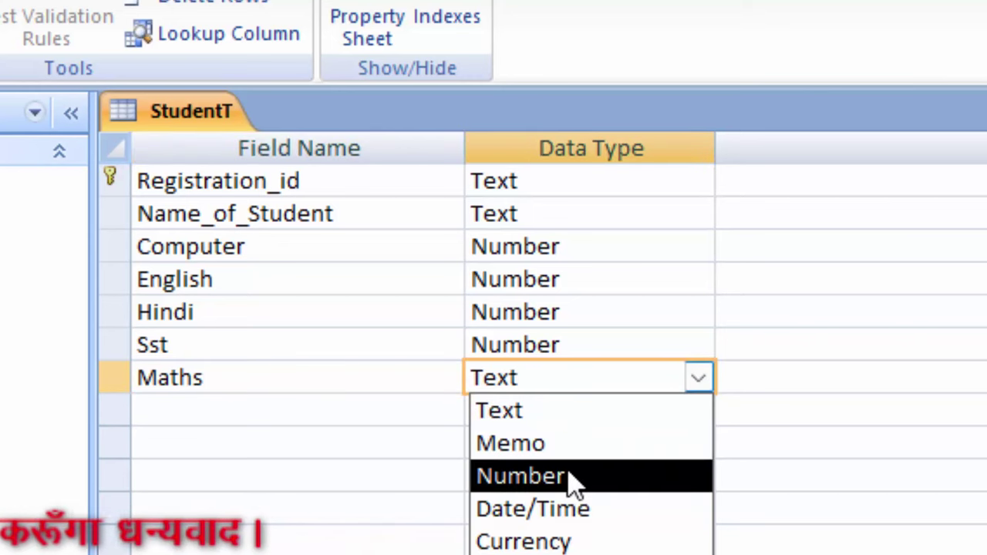
click(577, 474)
Step: Add Science, Total and Percentage as Number fields
click(286, 412)
text(Science)
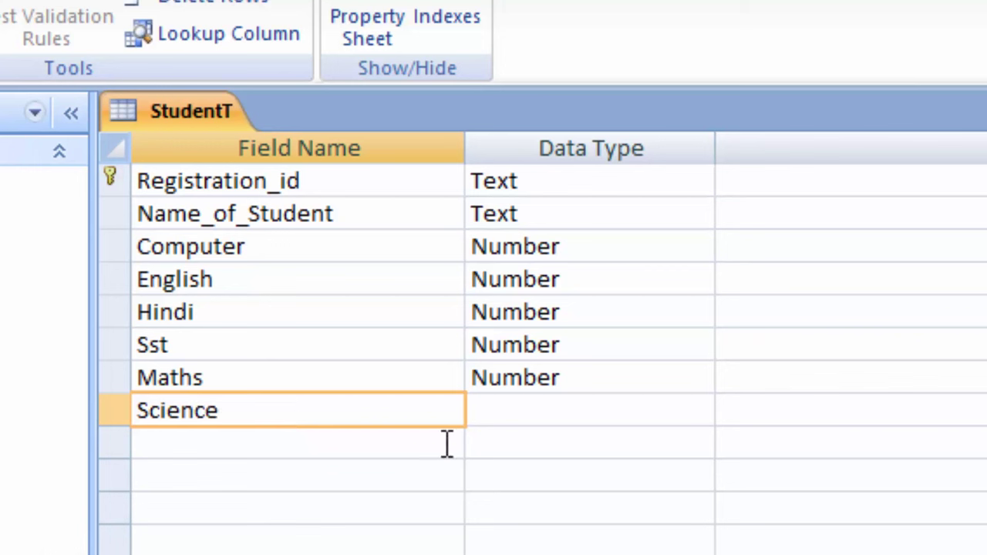
click(584, 414)
click(696, 413)
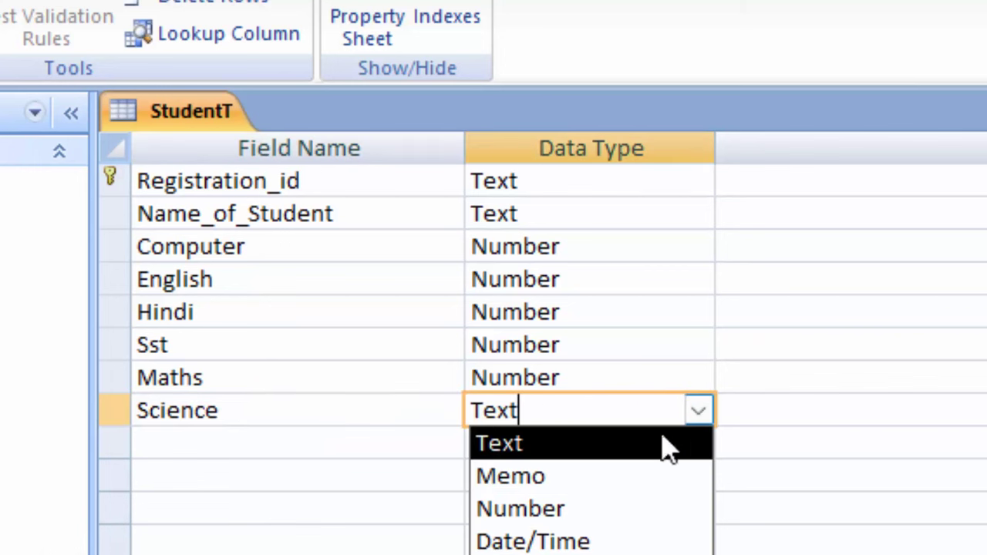
click(626, 529)
click(193, 447)
text(Total)
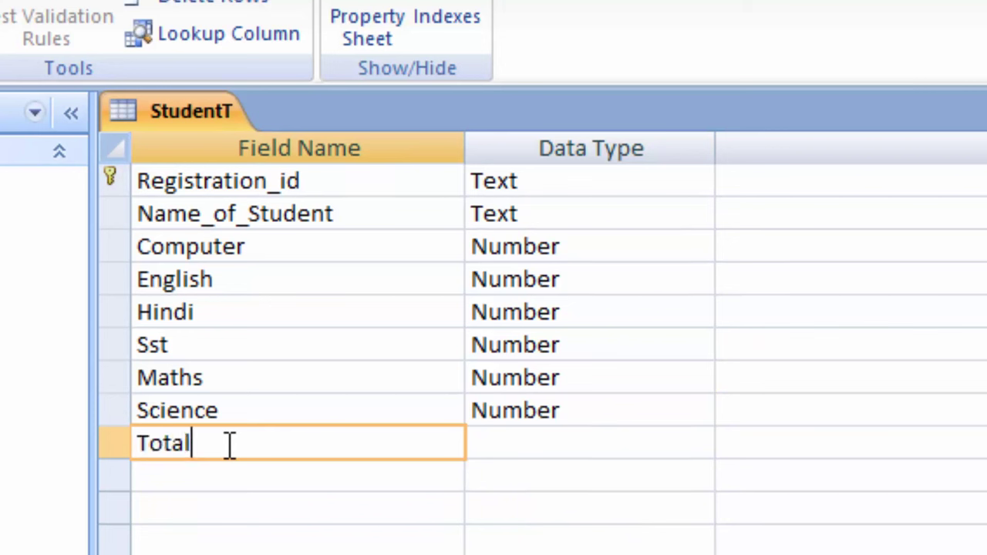
click(501, 439)
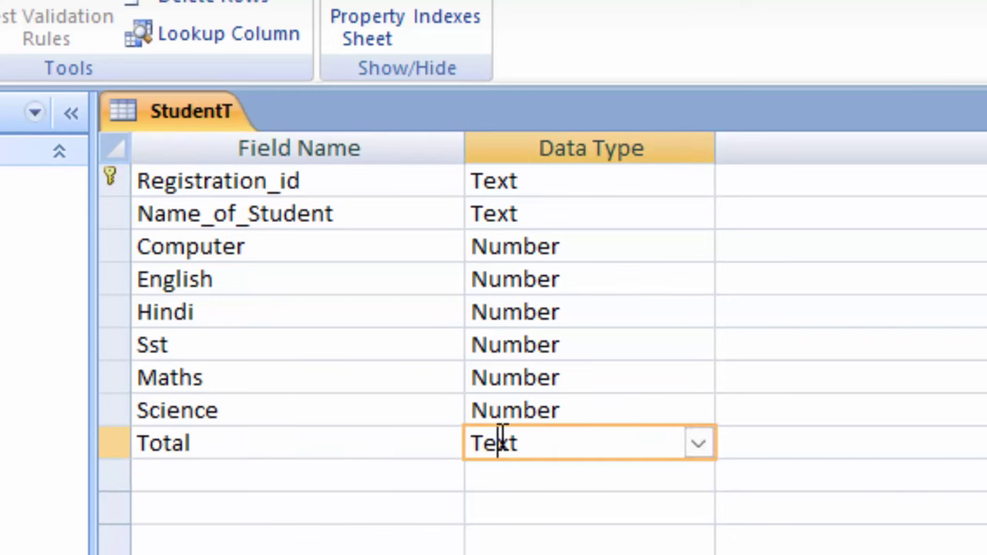
click(697, 445)
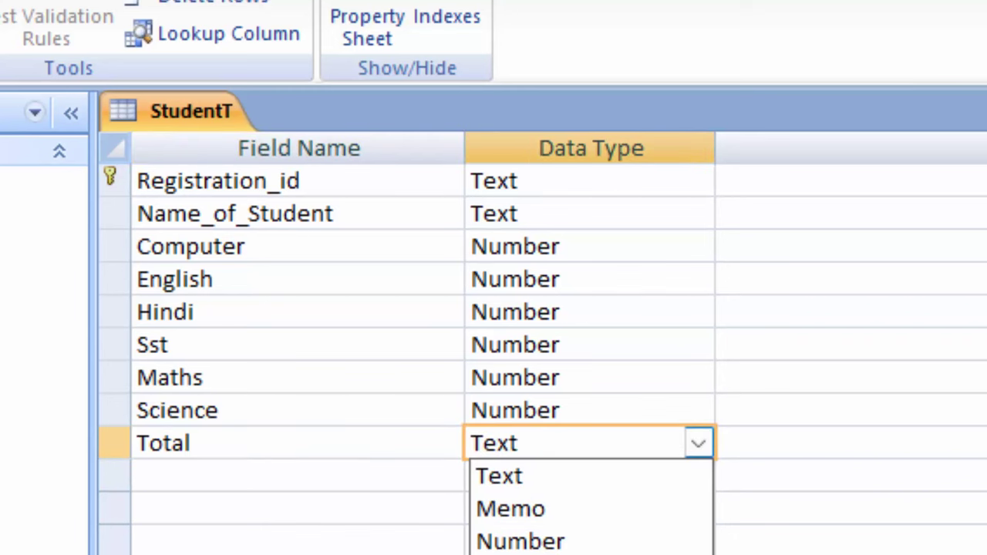
click(589, 541)
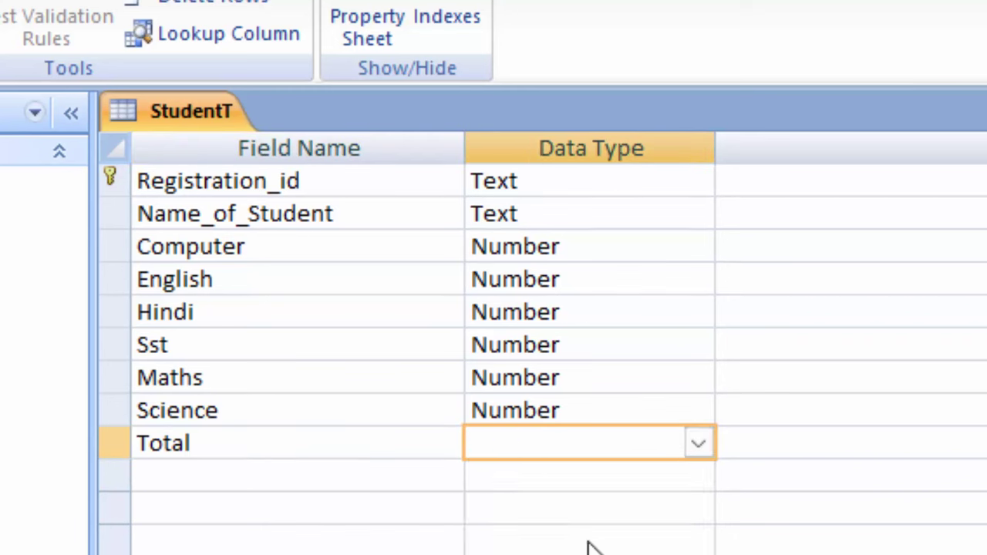
click(227, 474)
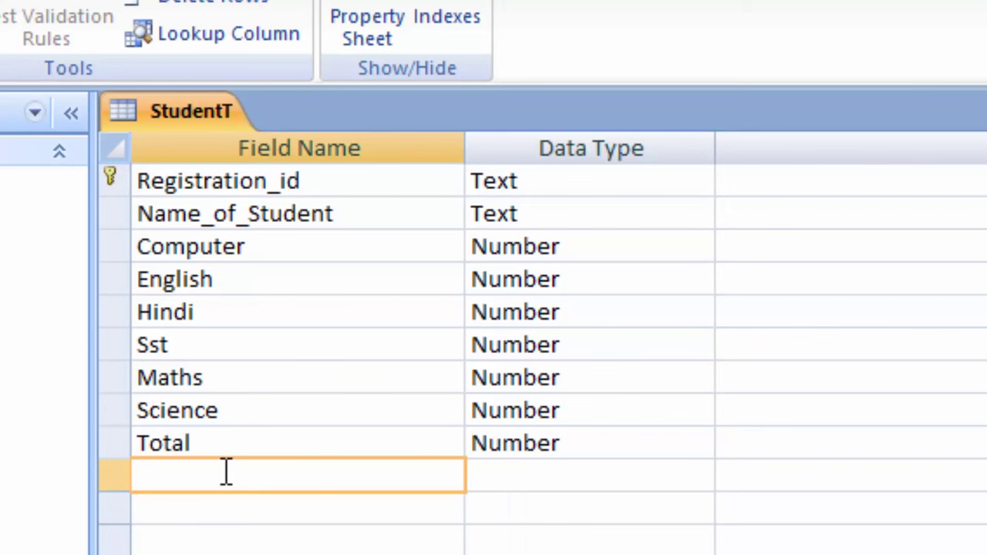
text(Percentage)
click(574, 473)
click(698, 476)
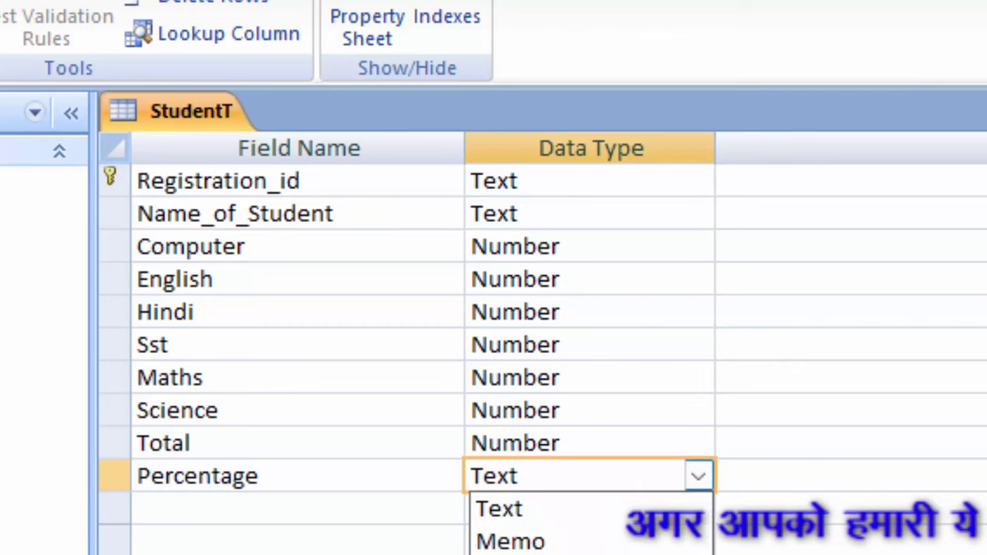
click(555, 552)
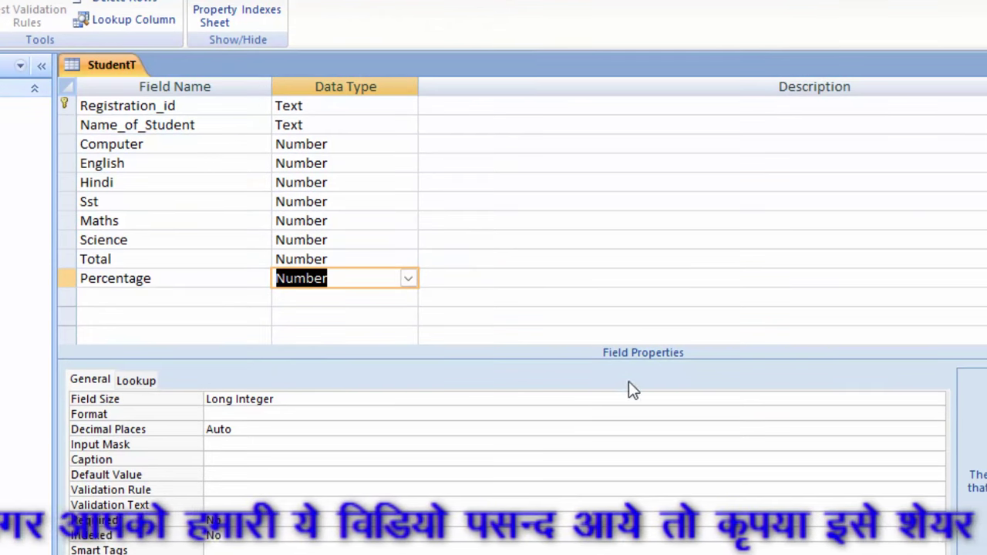
Step: Set Percentage's field size to Double, then save StudentT and switch to Datasheet view
click(286, 401)
click(165, 394)
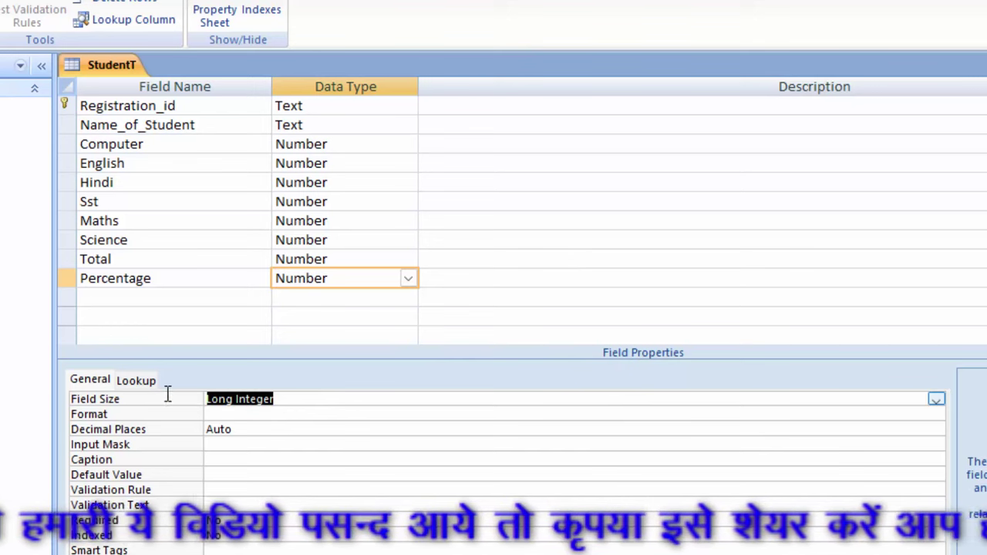
key(Delete)
text(double)
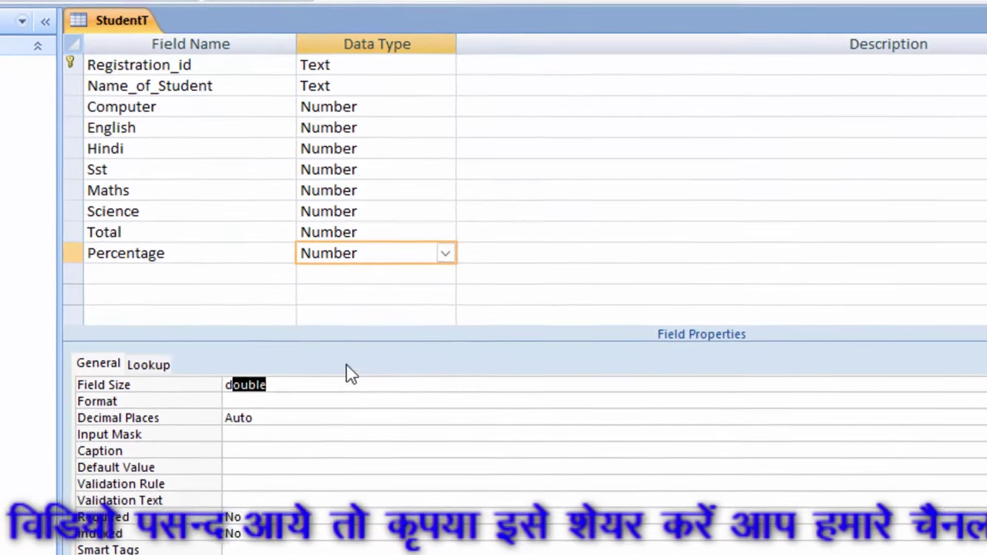
key(Return)
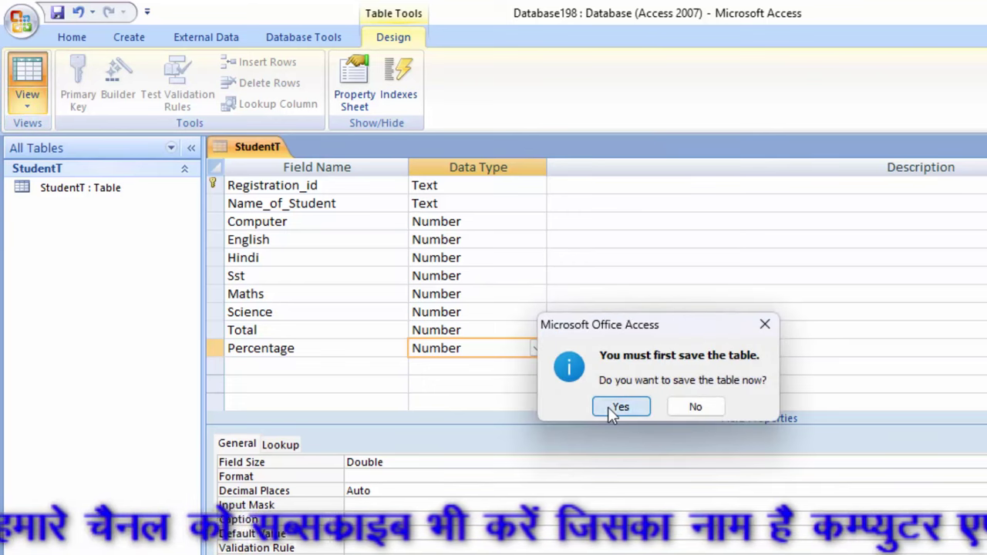
click(610, 410)
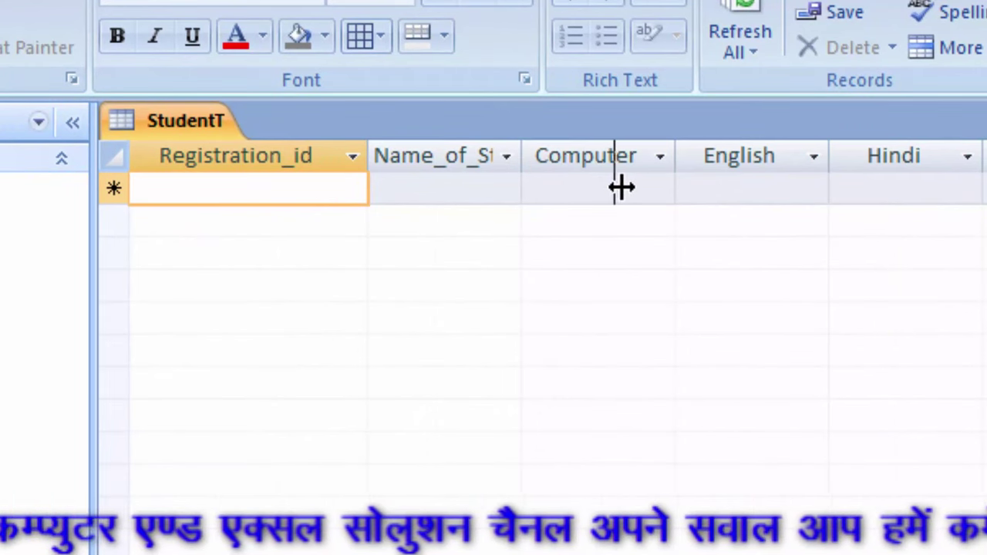
Step: Widen the Name_of_Student column and enter Registration_id E01 with the student's name
drag(621, 187, 617, 188)
text(E)
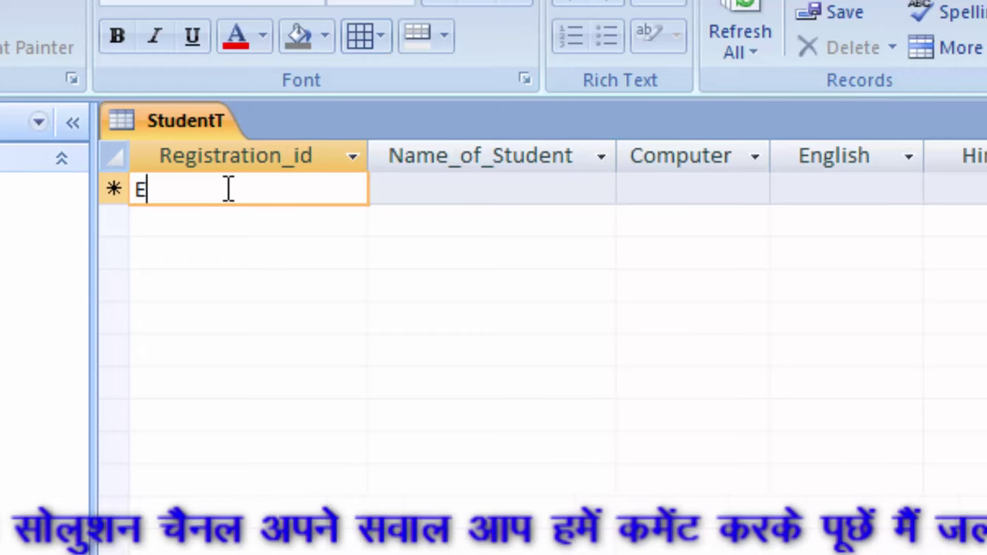
text(01)
key(Tab)
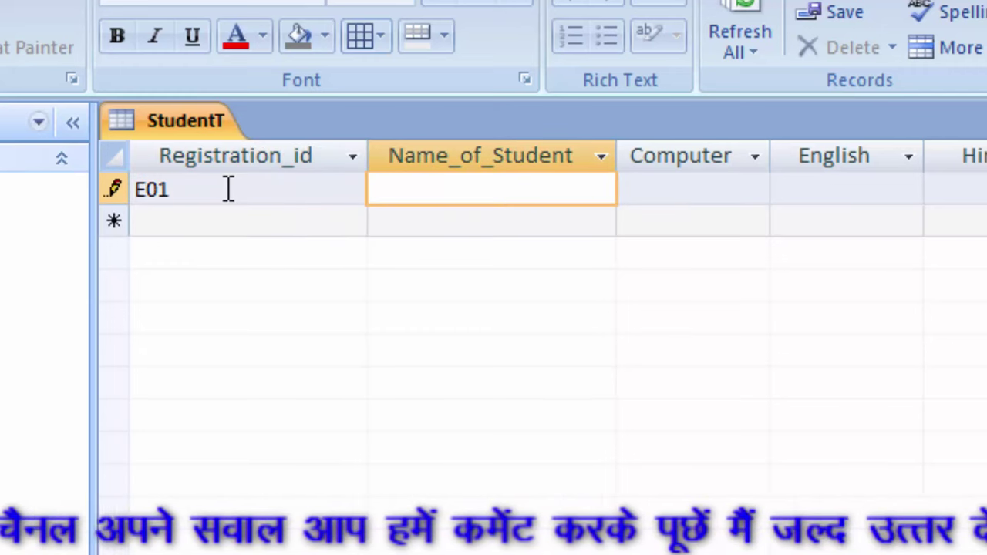
text(Ram)
key(Tab)
text(56)
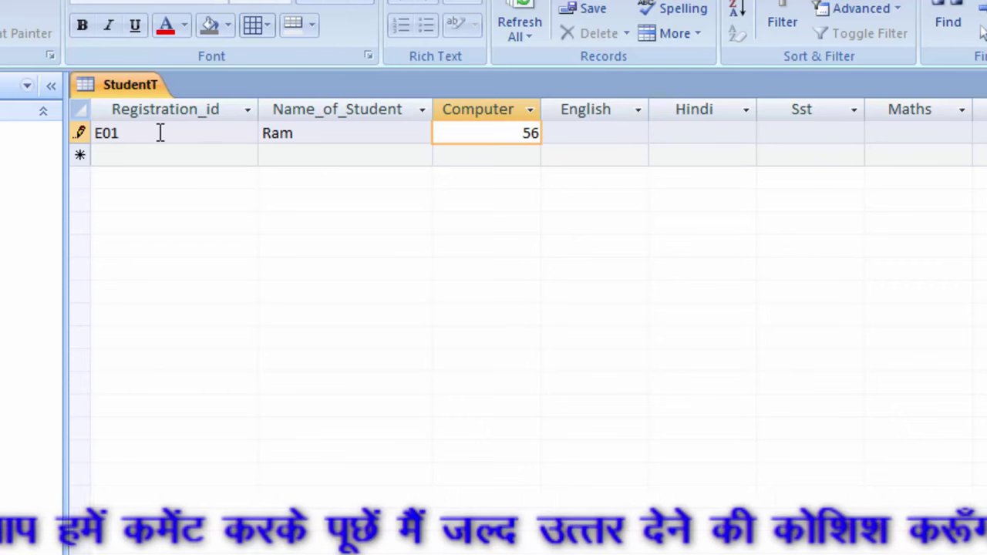
Step: Fill in the subject marks 56, 67, 88, 56, 66 and 45, leaving Total and Percentage empty
key(Tab)
key(Tab)
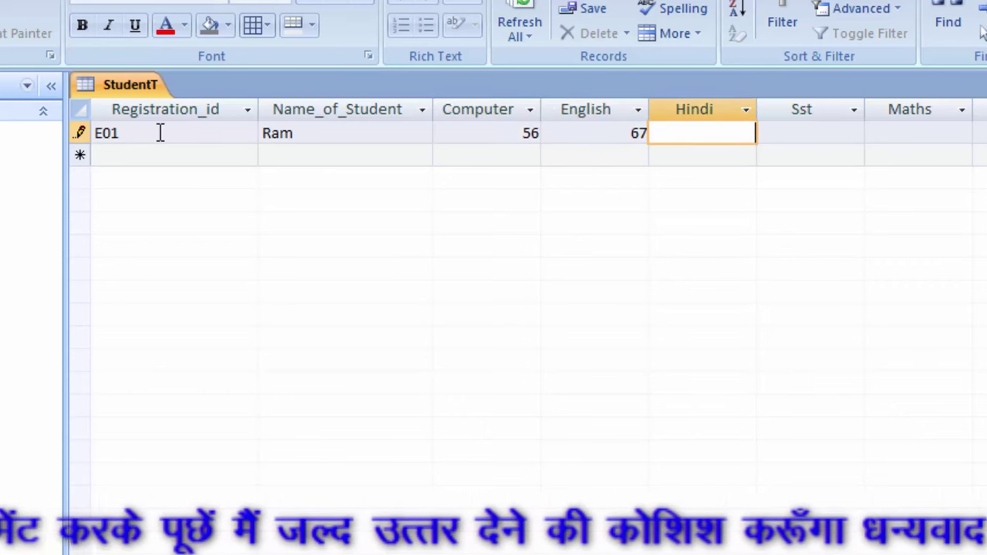
text(88)
key(Tab)
text(6)
key(Tab)
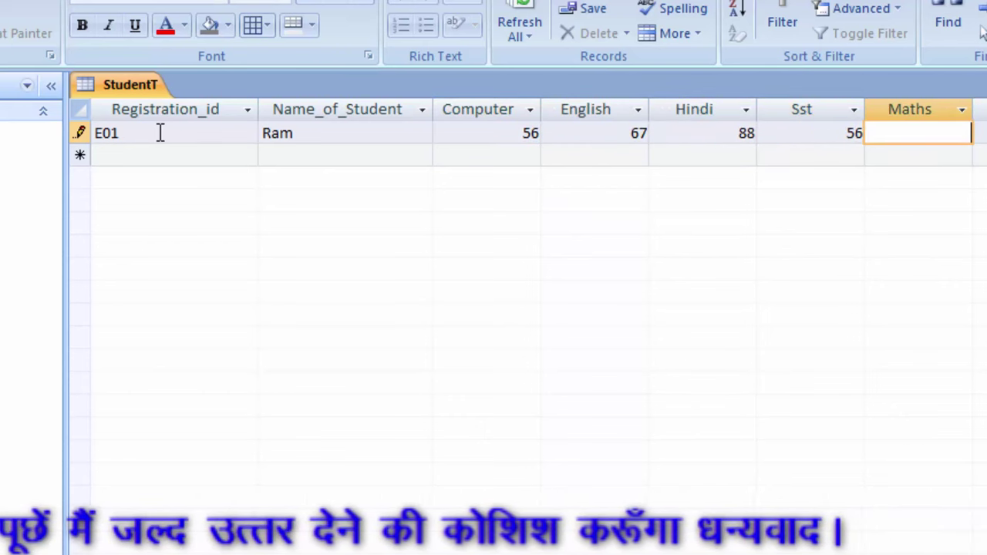
text(66)
key(Tab)
text(45)
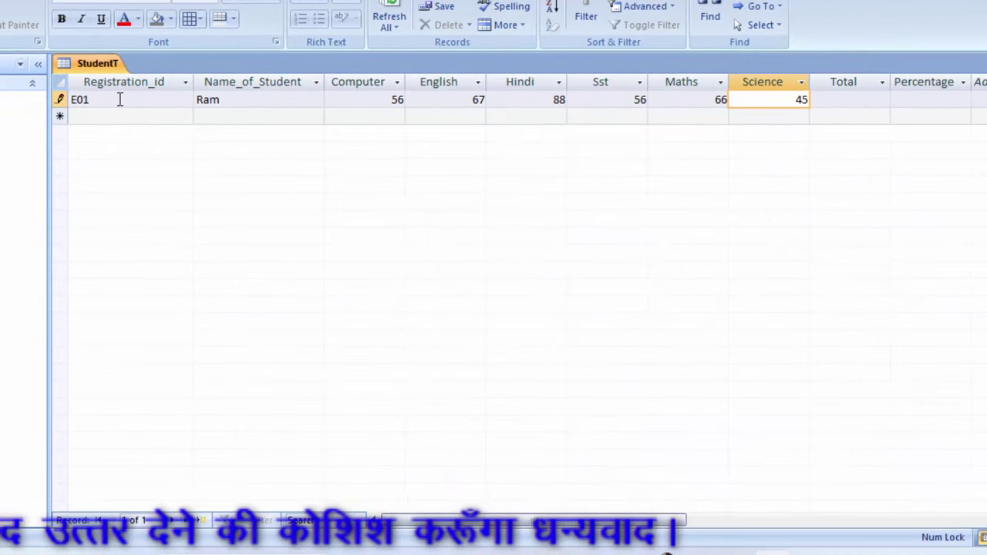
key(Tab)
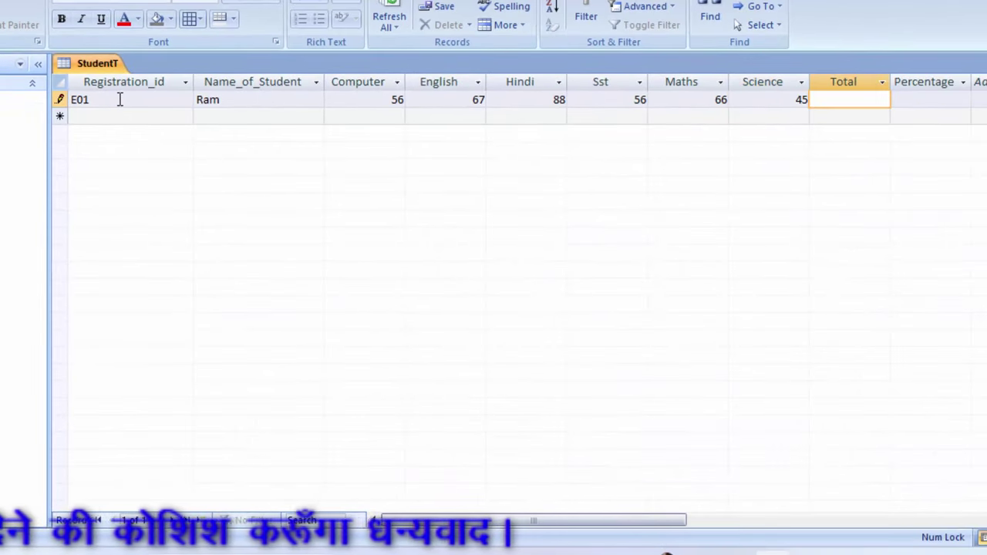
key(Tab)
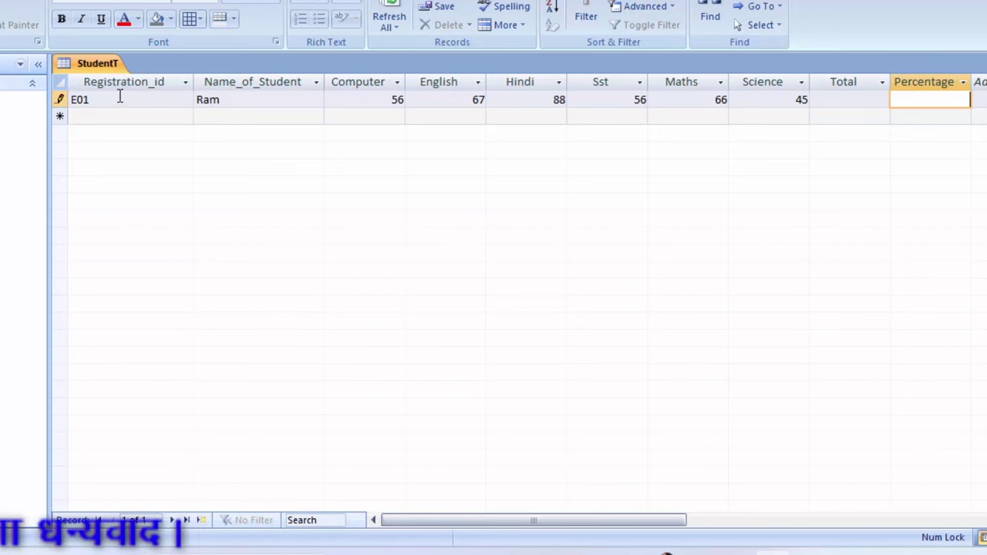
Step: Close the StudentT table, saving its layout changes
right_click(71, 65)
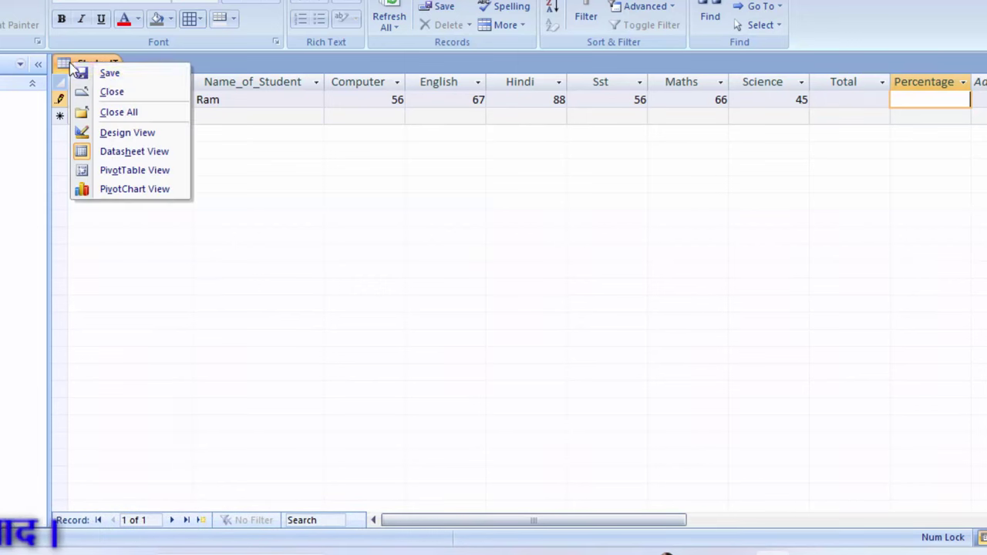
click(113, 91)
click(400, 296)
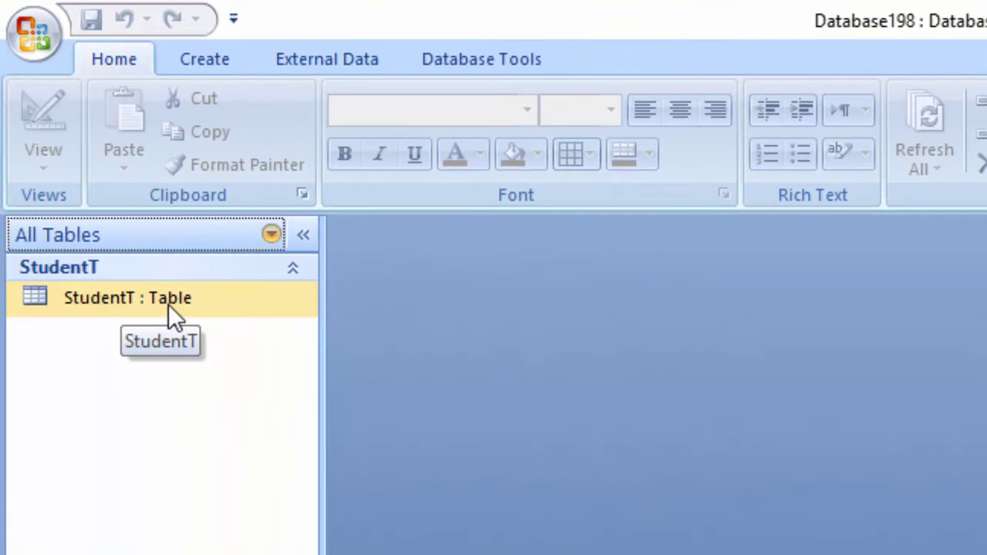
Step: Reopen the StudentT datasheet to check the stored record, then close it again
click(169, 304)
double_click(168, 304)
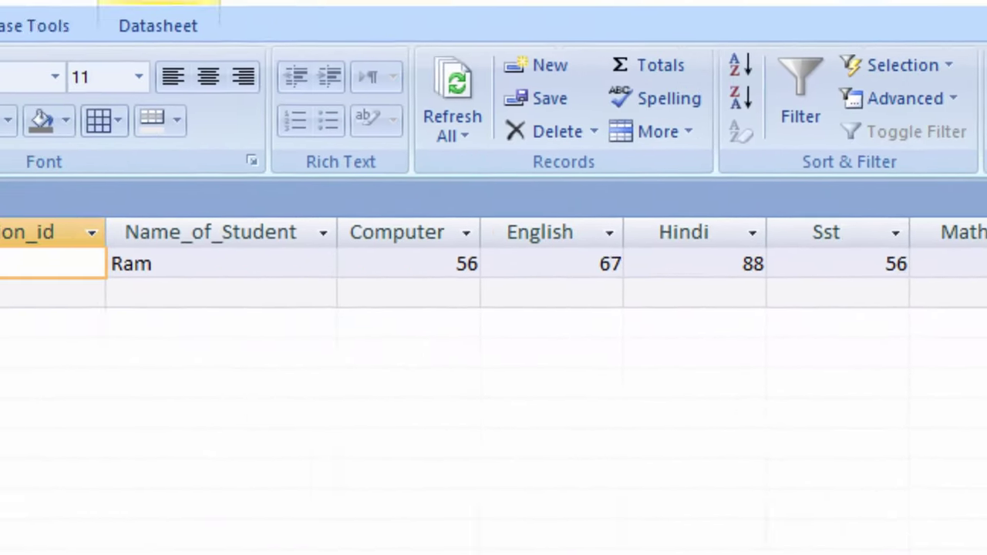
right_click(437, 231)
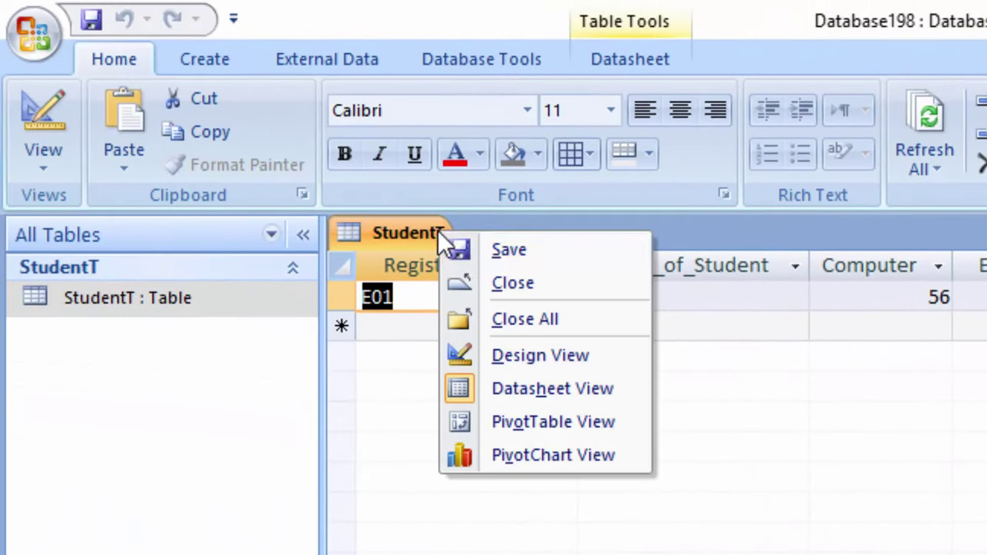
click(486, 283)
click(194, 70)
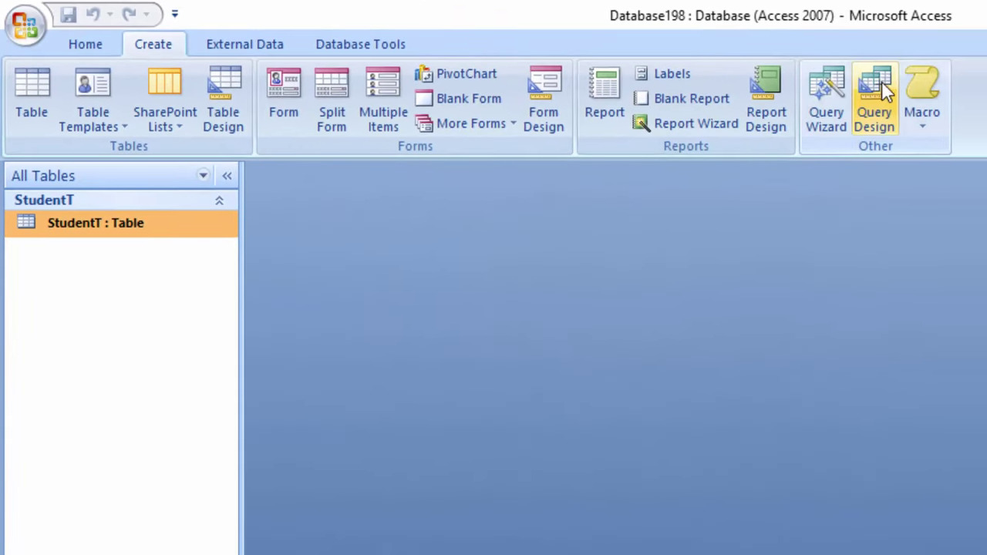
Step: Start a new query in Design view and add the StudentT table to it
click(875, 96)
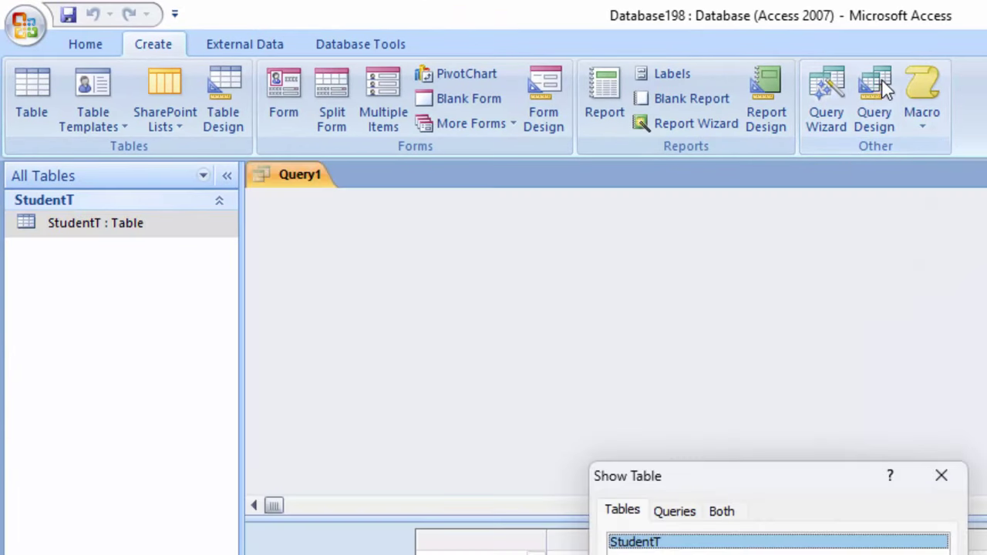
drag(764, 482, 591, 192)
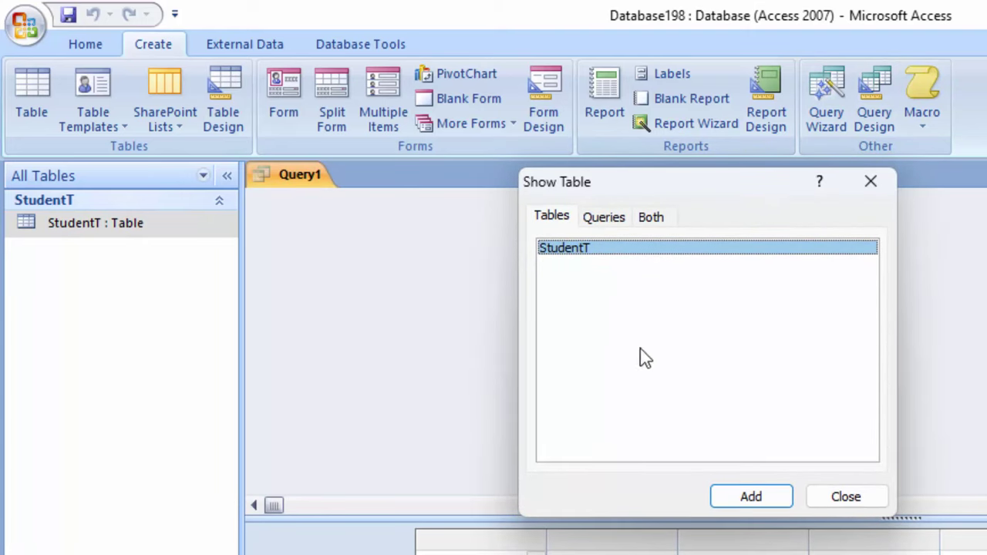
click(606, 217)
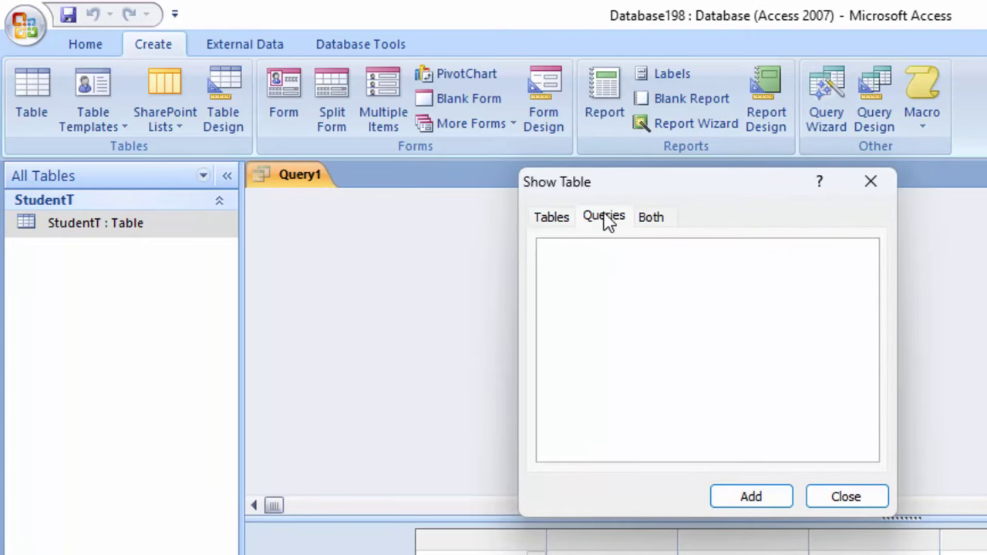
click(652, 218)
click(557, 218)
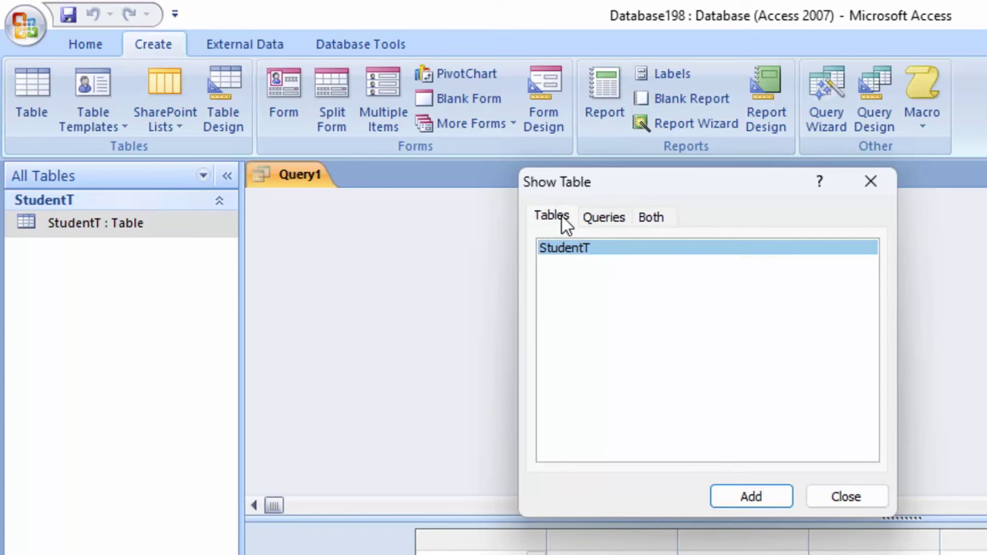
click(748, 497)
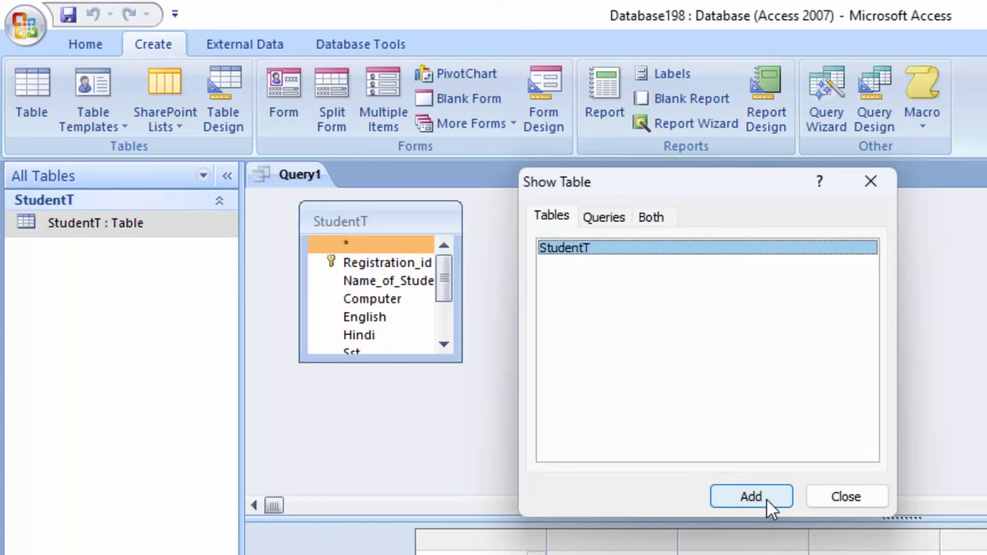
click(837, 499)
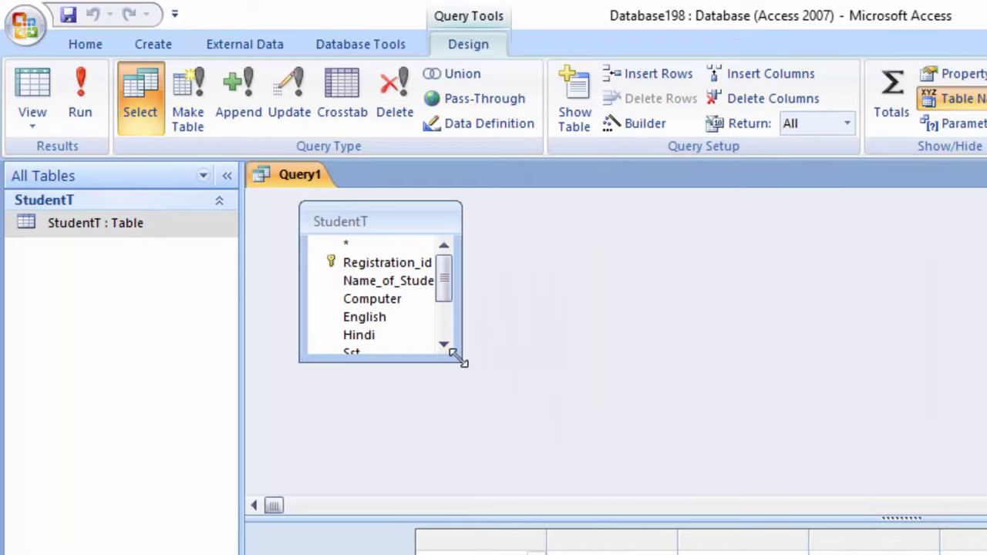
Step: Enlarge the StudentT field list and drag all of its fields into the query grid
drag(455, 357, 339, 308)
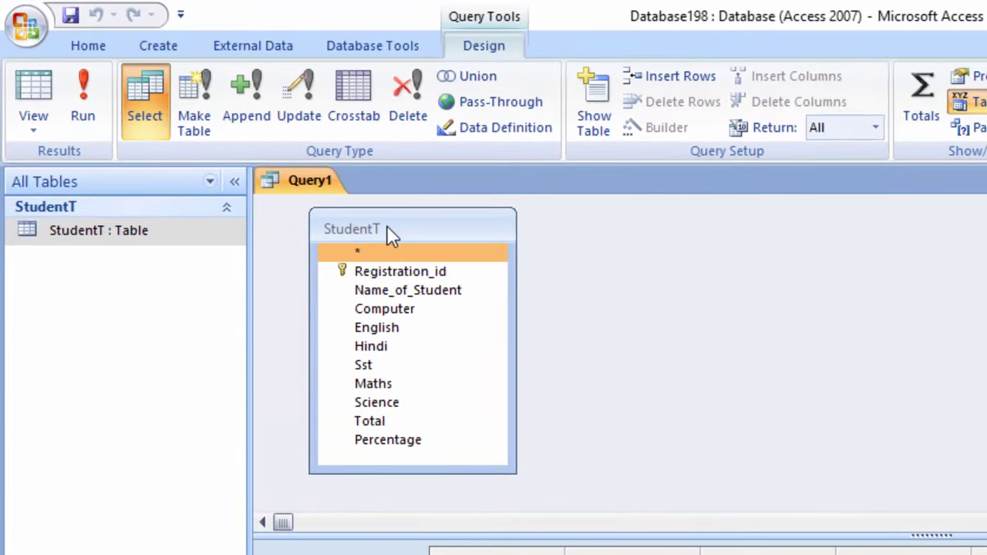
double_click(387, 226)
drag(390, 270, 217, 362)
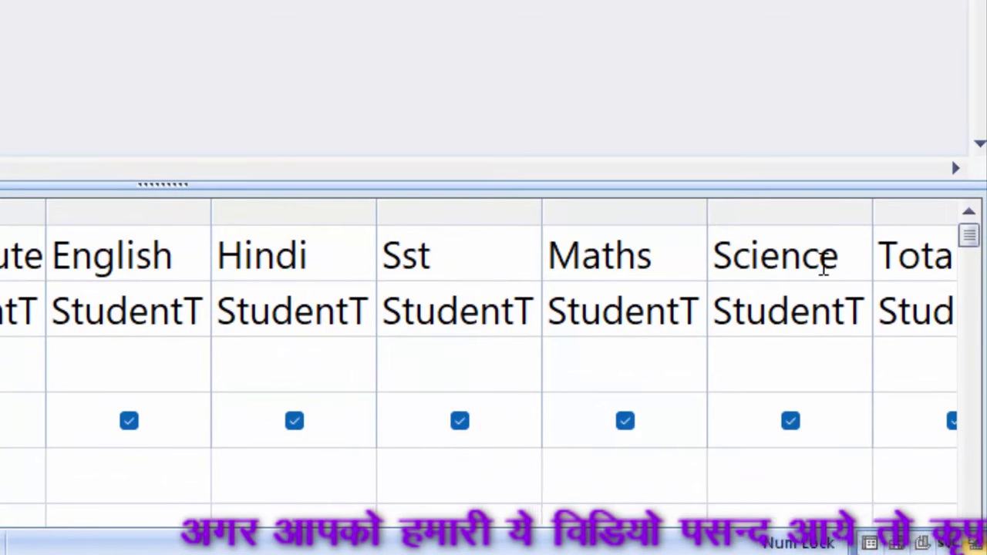
Step: Open the Total field in the Zoom box and set its font to 16 point
click(828, 262)
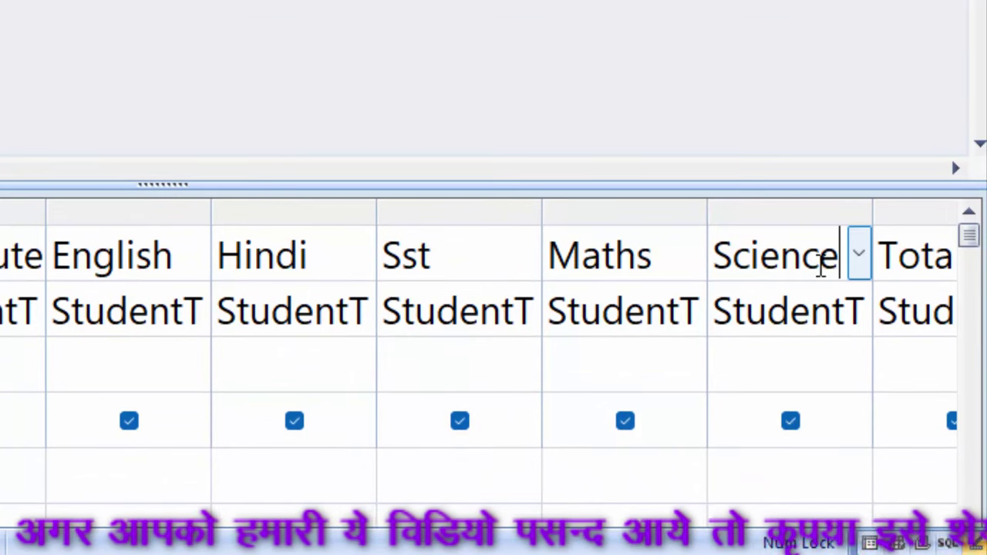
key(Tab)
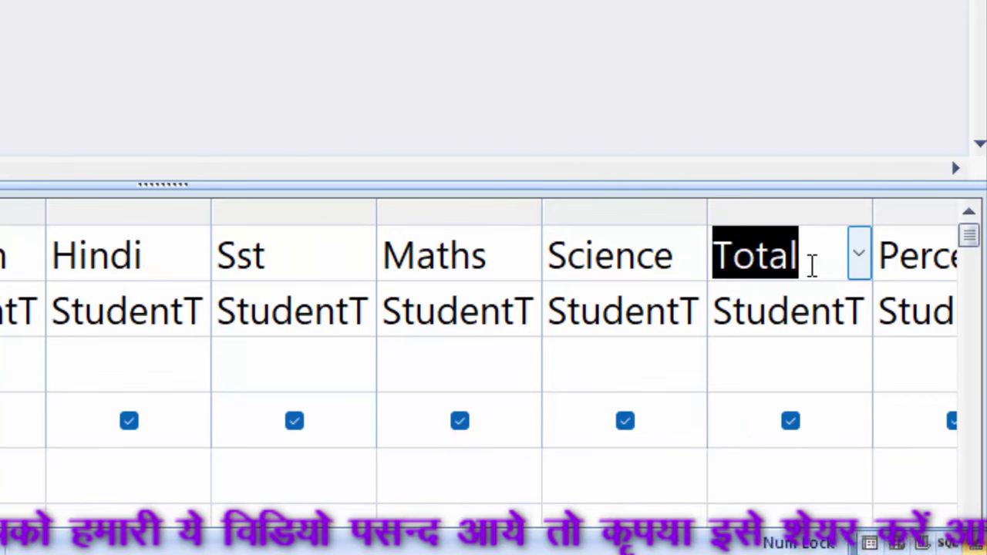
click(813, 265)
right_click(816, 251)
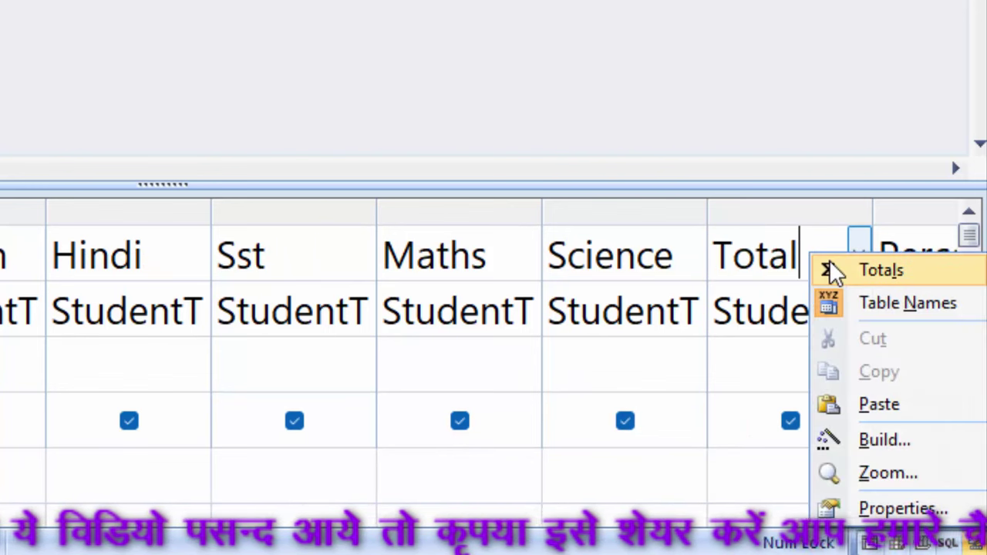
click(887, 441)
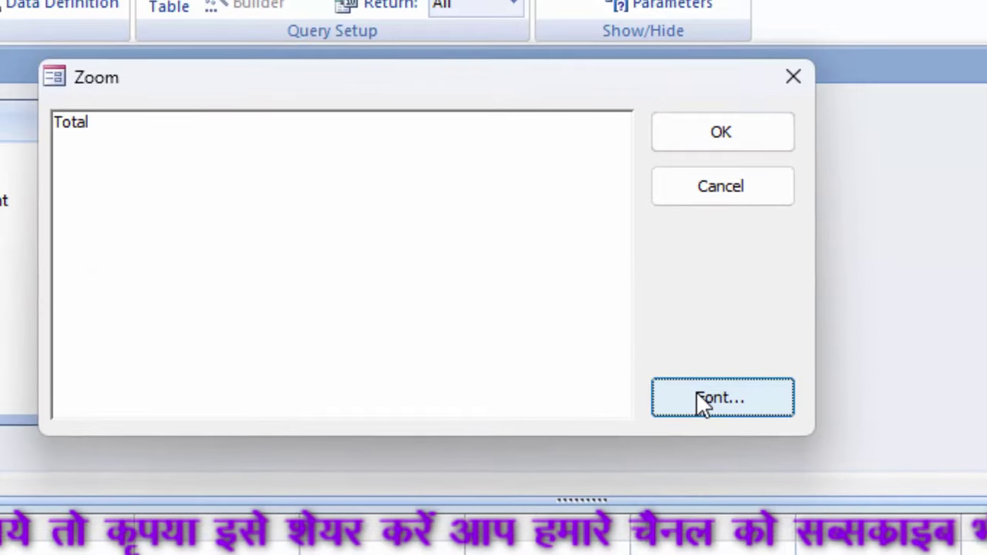
click(555, 297)
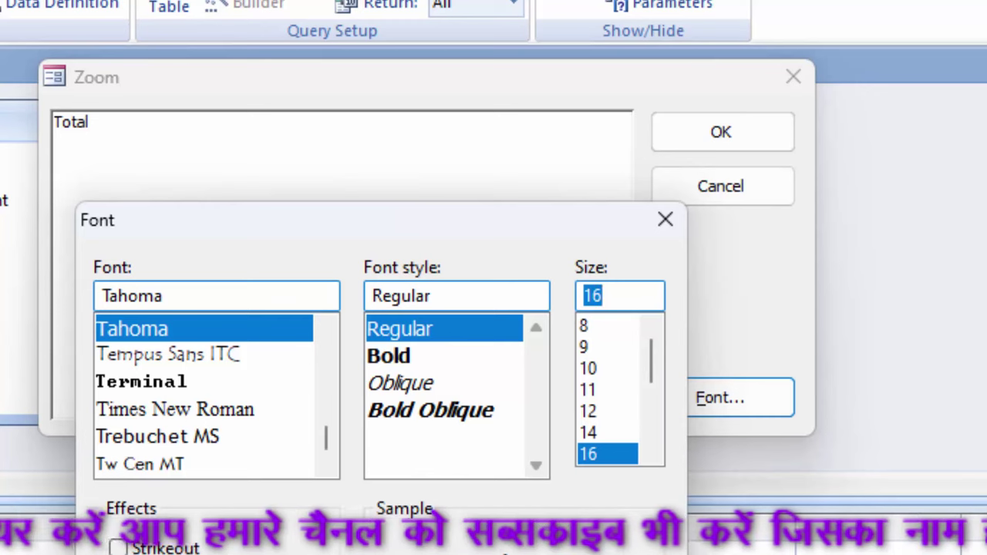
key(Return)
Step: Enter the expression Total:[Computer]+[English]+[Hindi]+[Sst]+[Maths]+[Science] and accept it
click(157, 133)
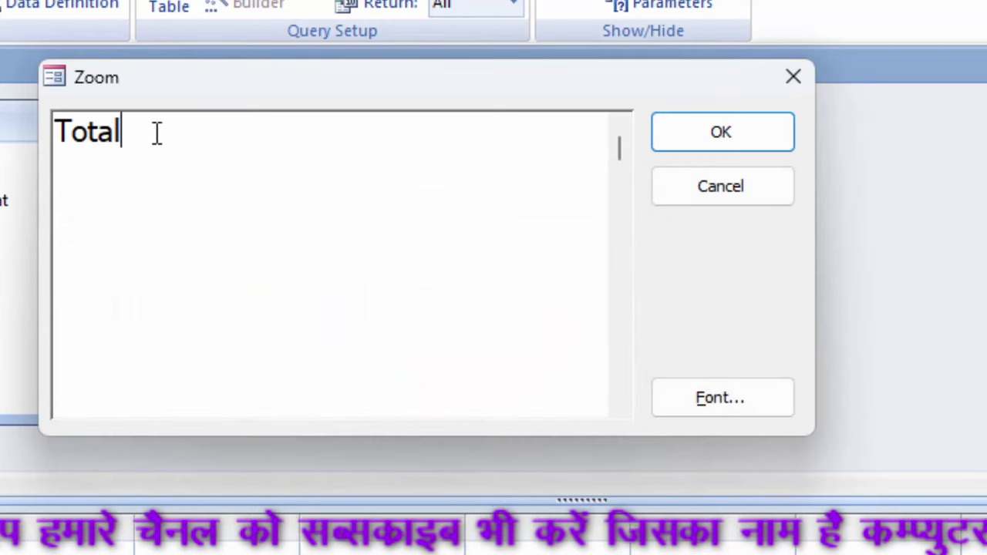
drag(241, 77, 356, 62)
text(:[)
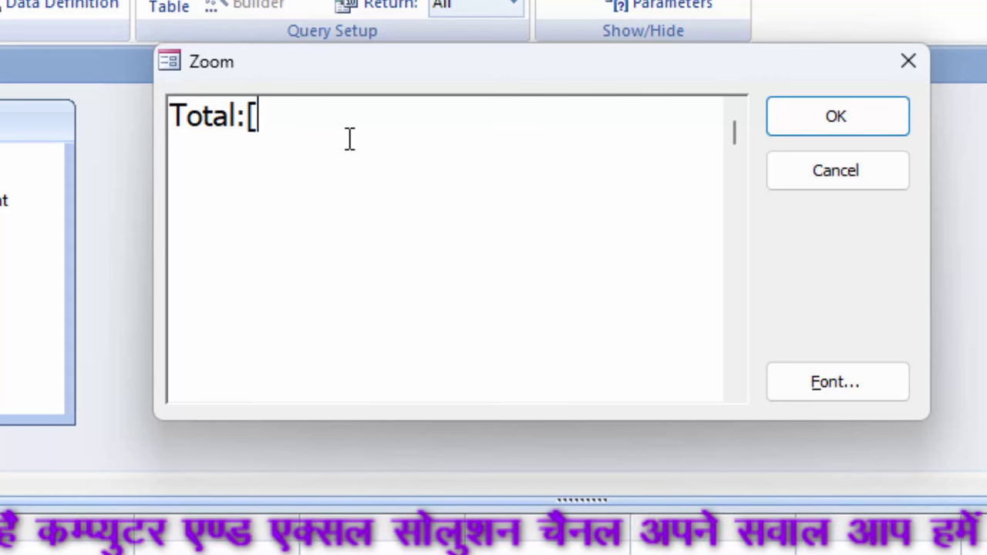
text(Com)
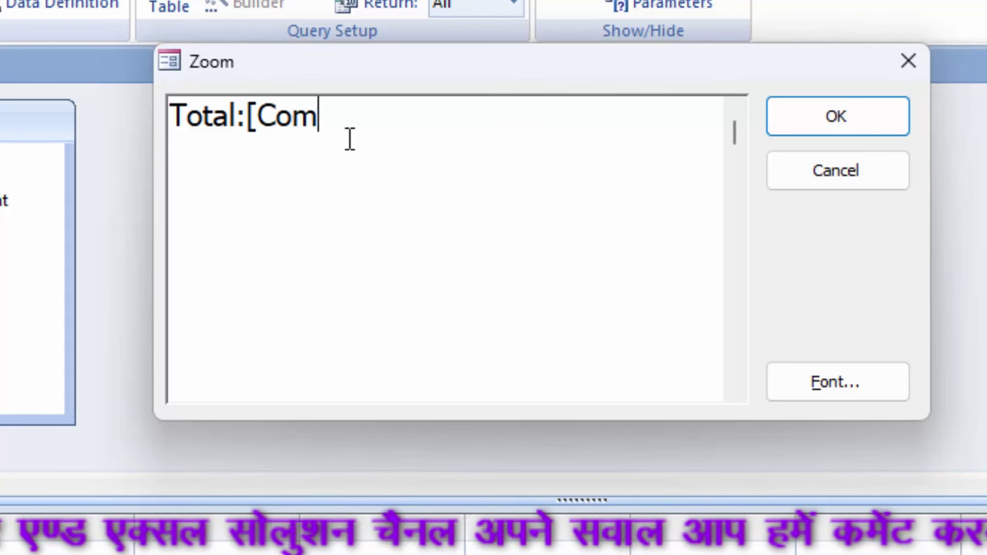
text(puter])
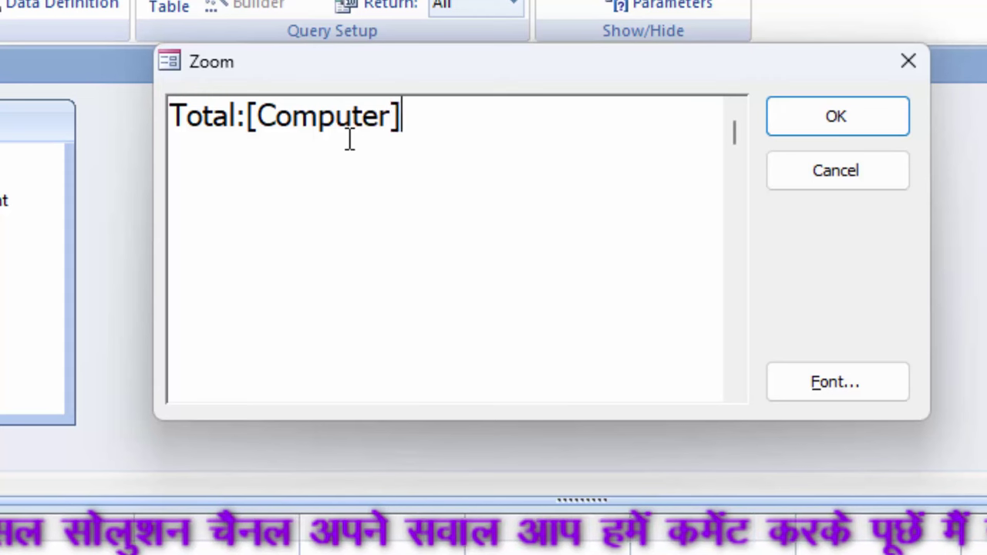
text(+[)
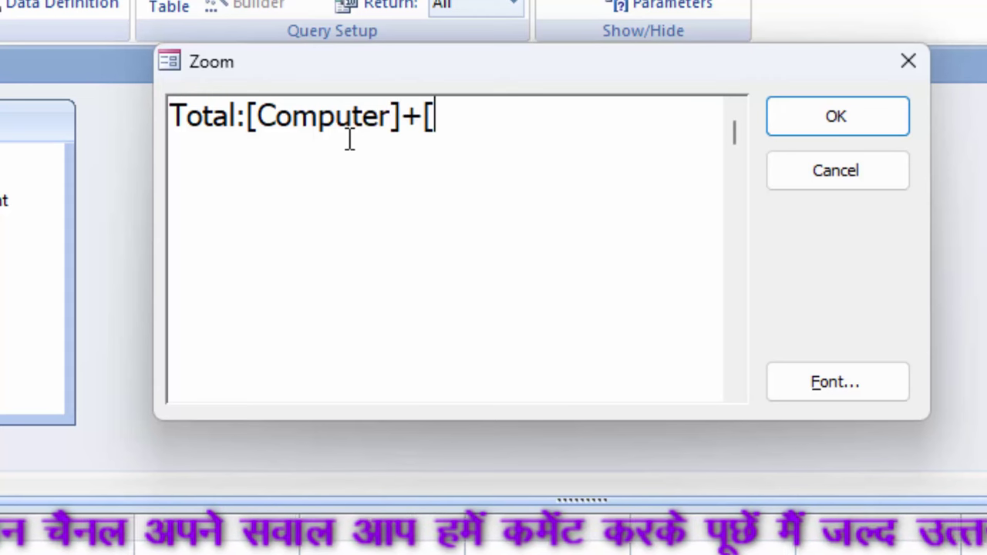
text(Engli)
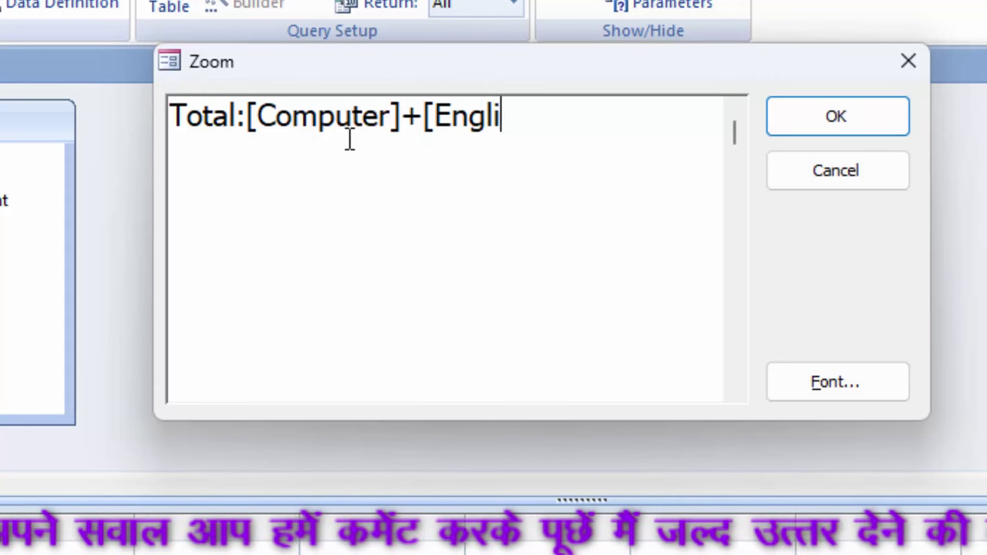
text(sh])
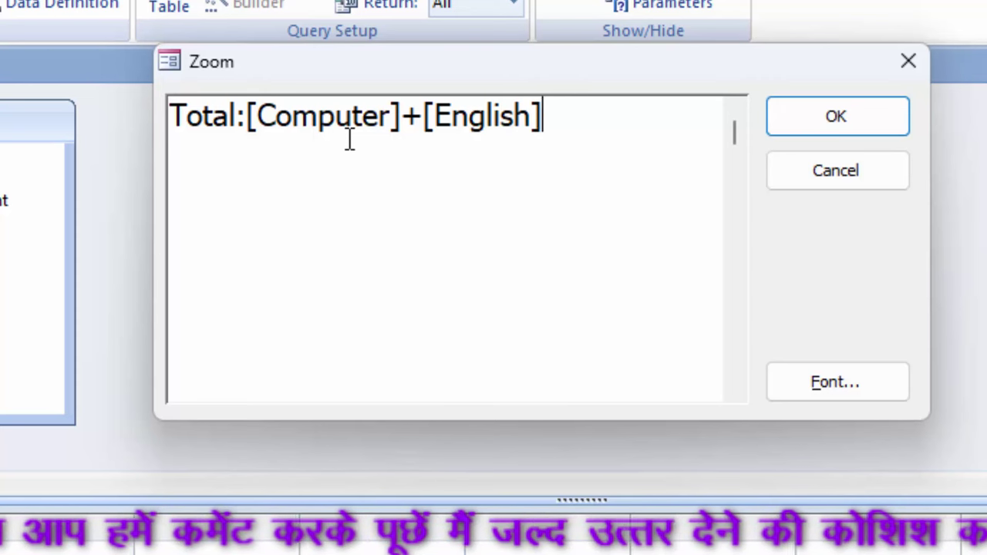
text(+[)
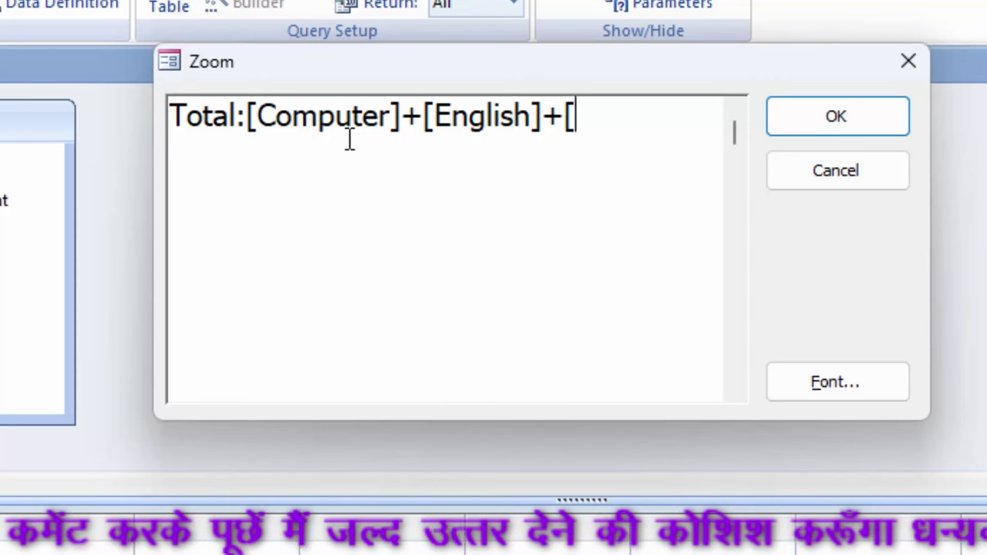
text(Hindi])
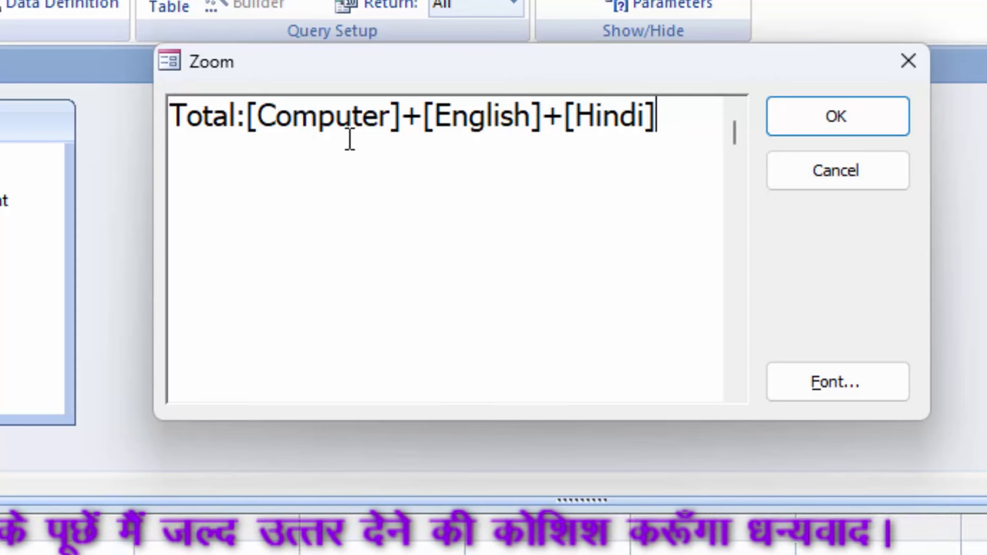
text(+[)
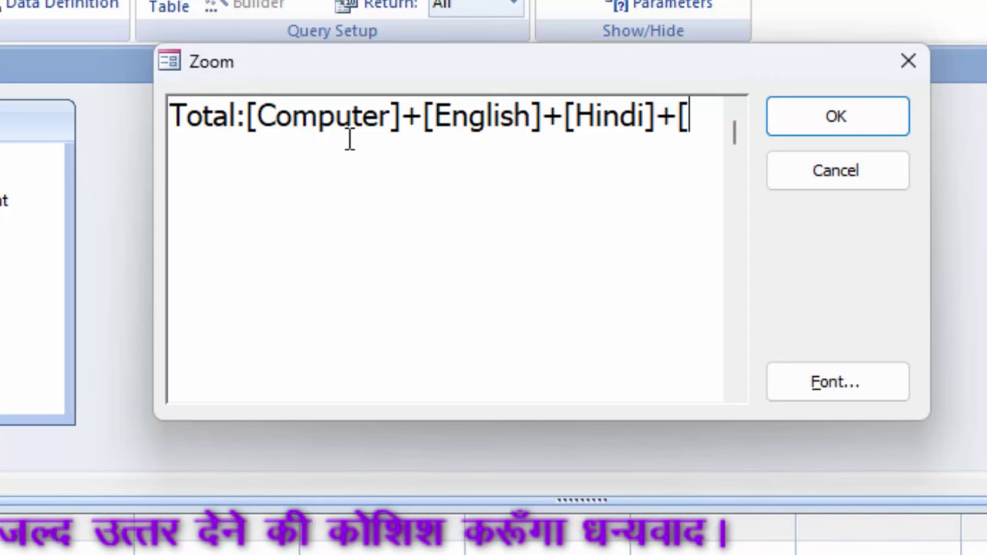
text(Sst)
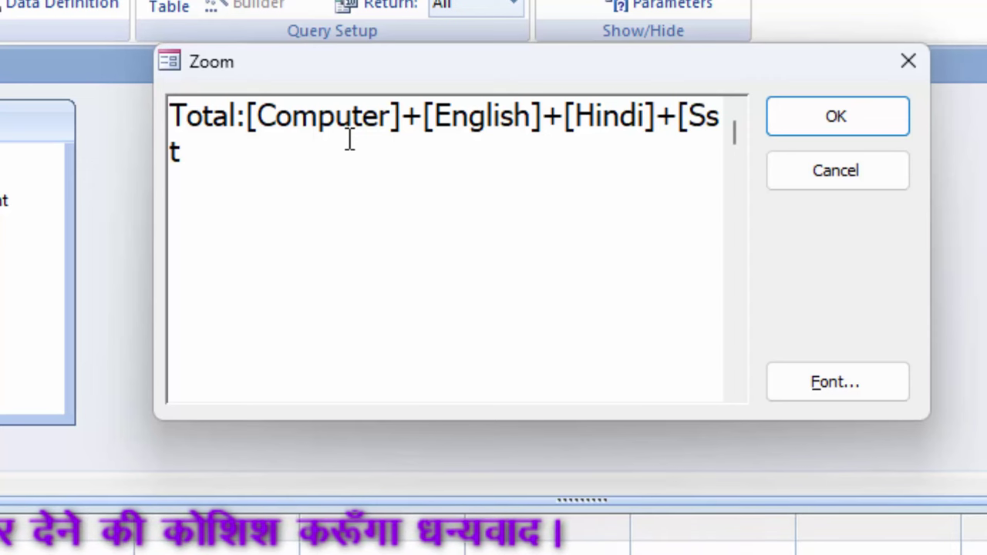
text(]+)
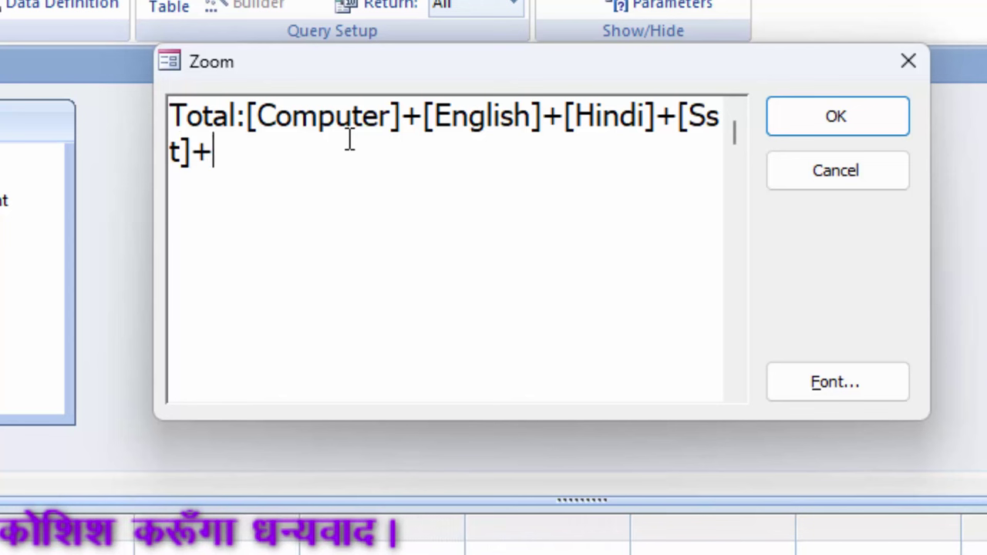
text([)
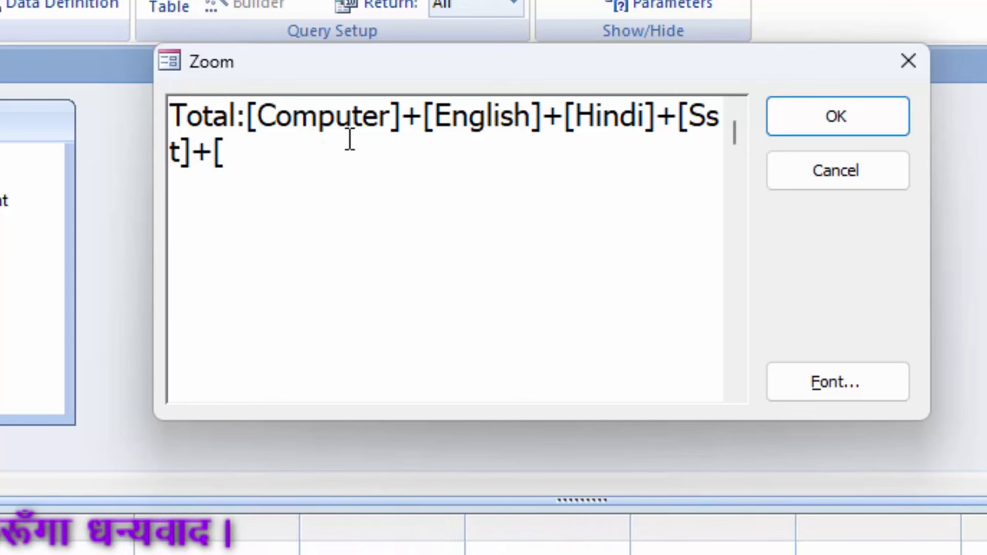
text(Math)
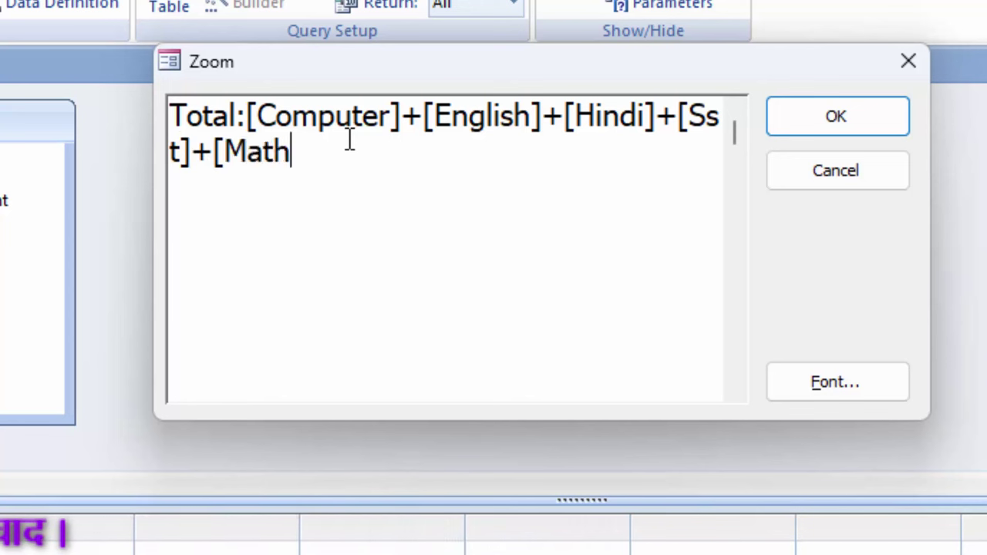
text(s]+[)
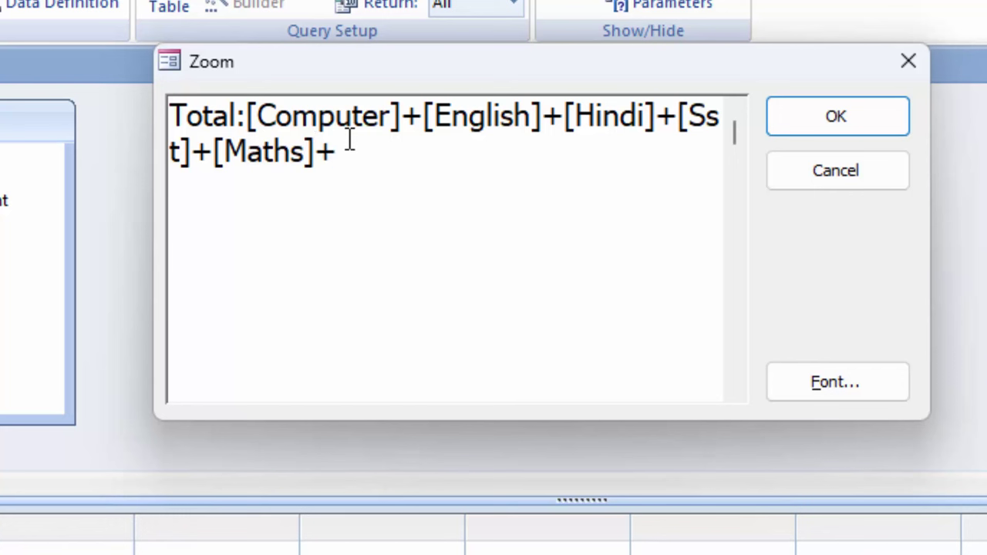
text(Sc)
text(ience])
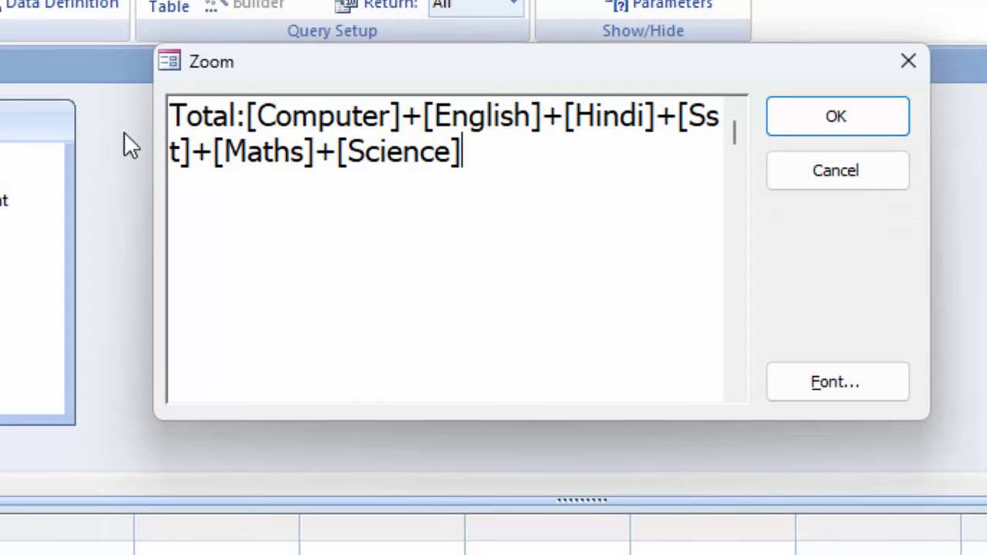
click(865, 116)
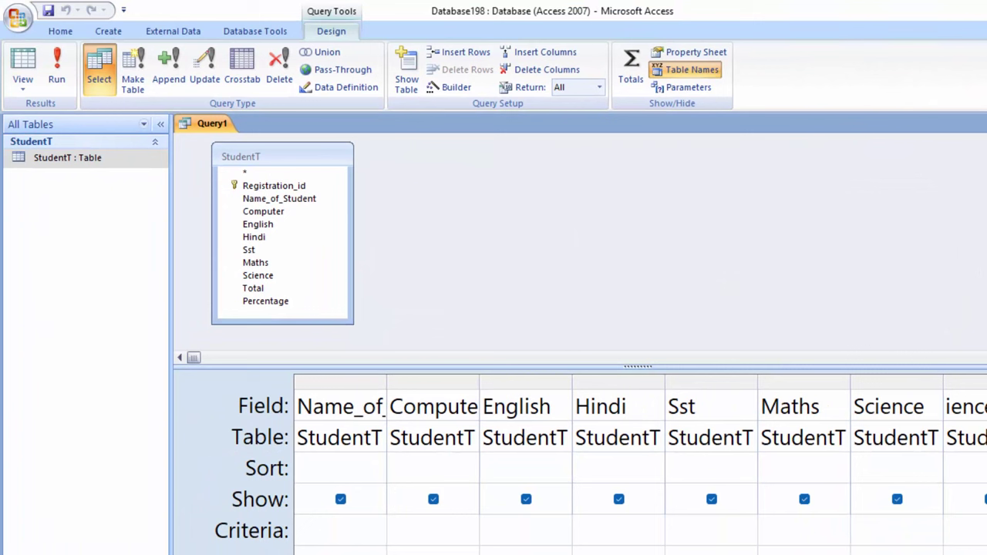
Step: Use the Zoom box to define the Percentage field as Percentage:[Total]*100/600
key(Tab)
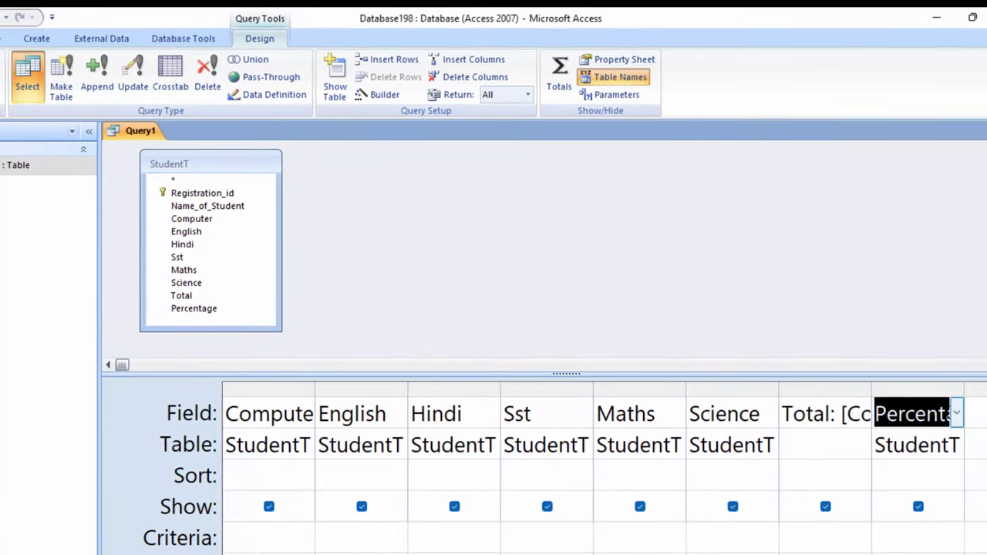
right_click(902, 417)
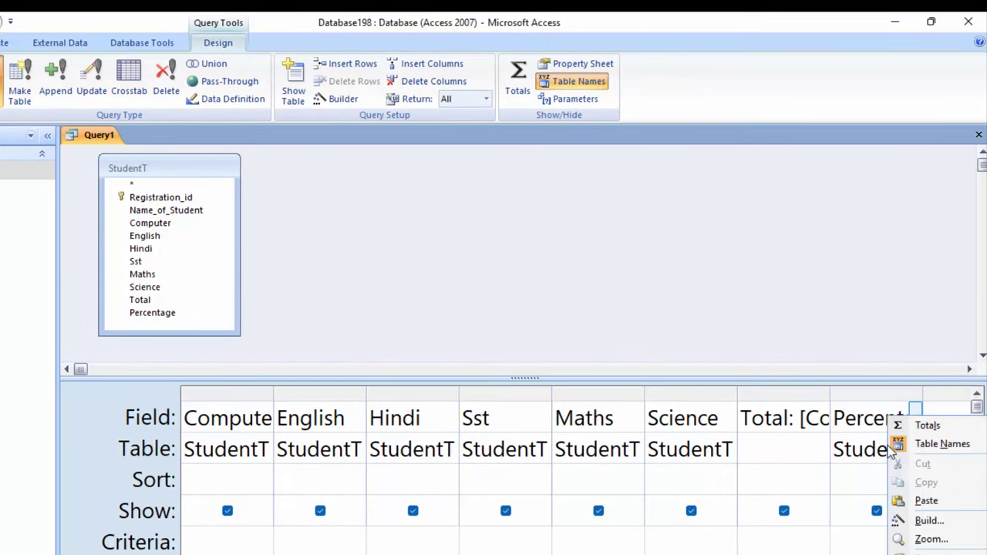
click(933, 539)
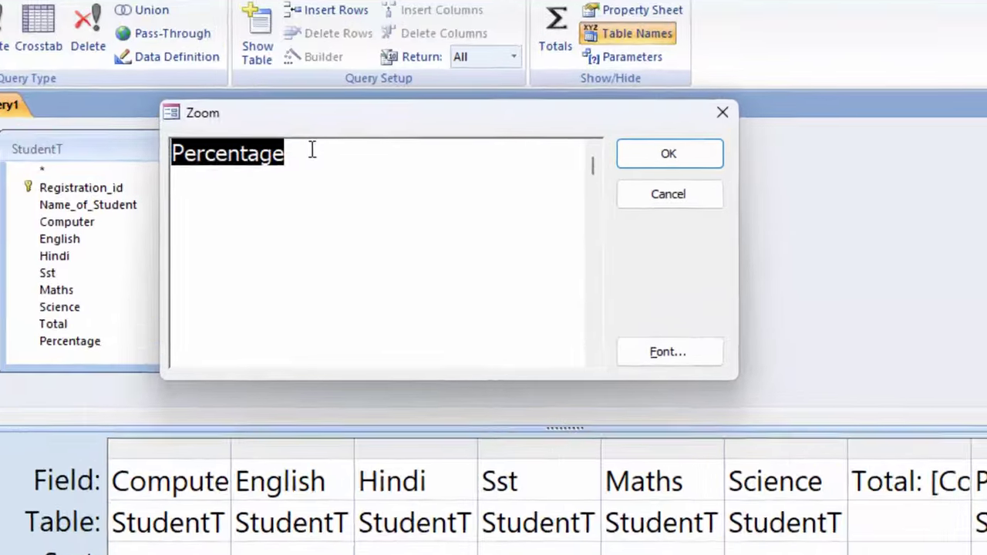
click(312, 151)
text(:[Total]*1)
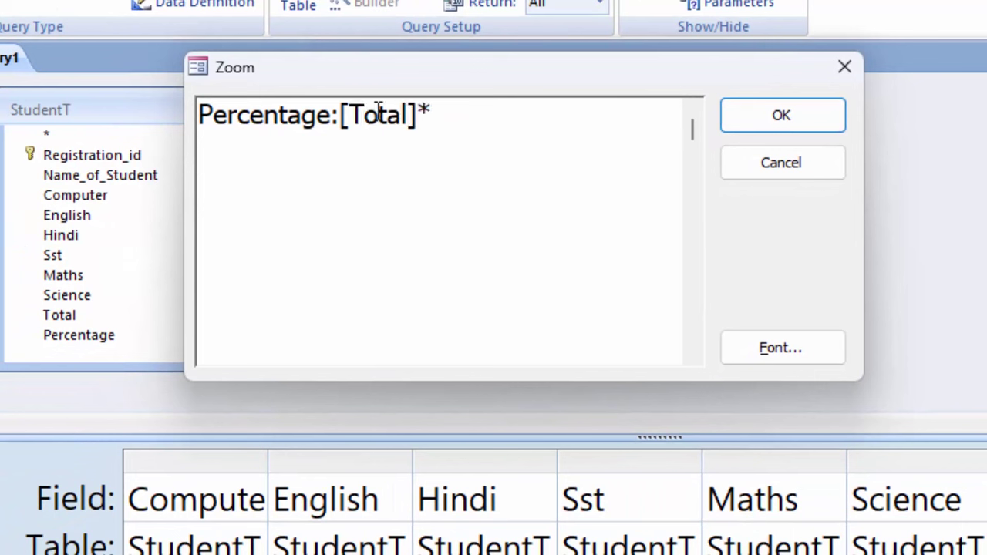
text(00/600)
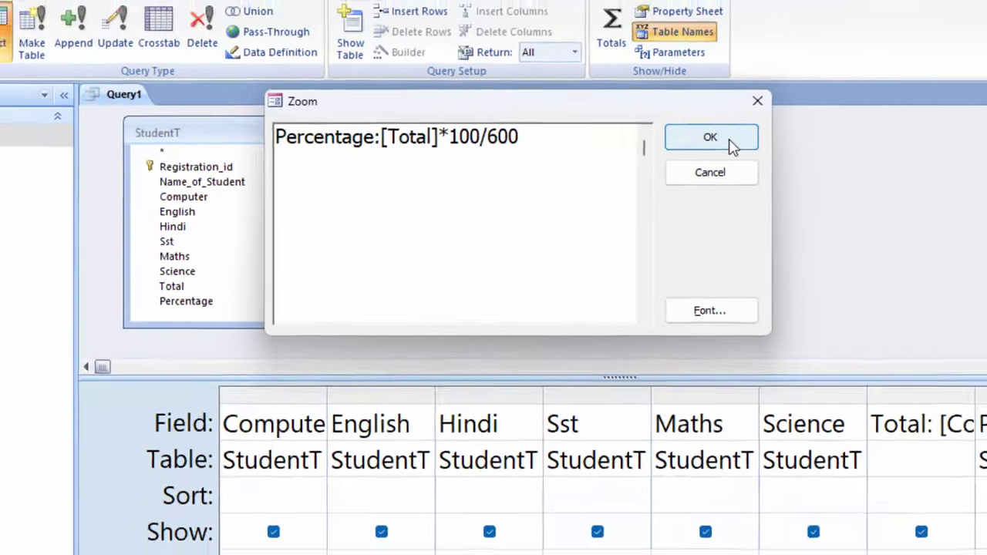
click(739, 137)
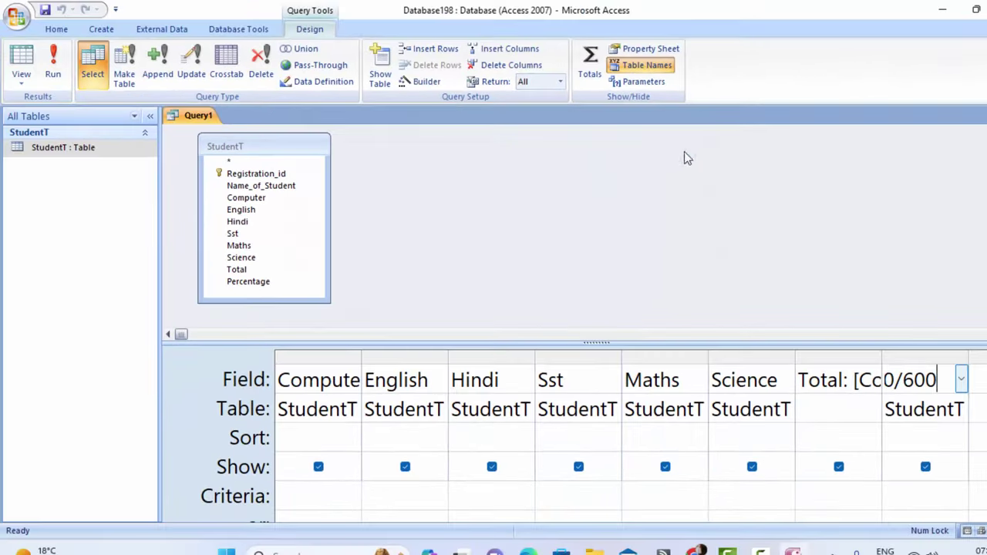
Step: Run the query and start record E02 with the student's name and Computer mark 77
click(53, 68)
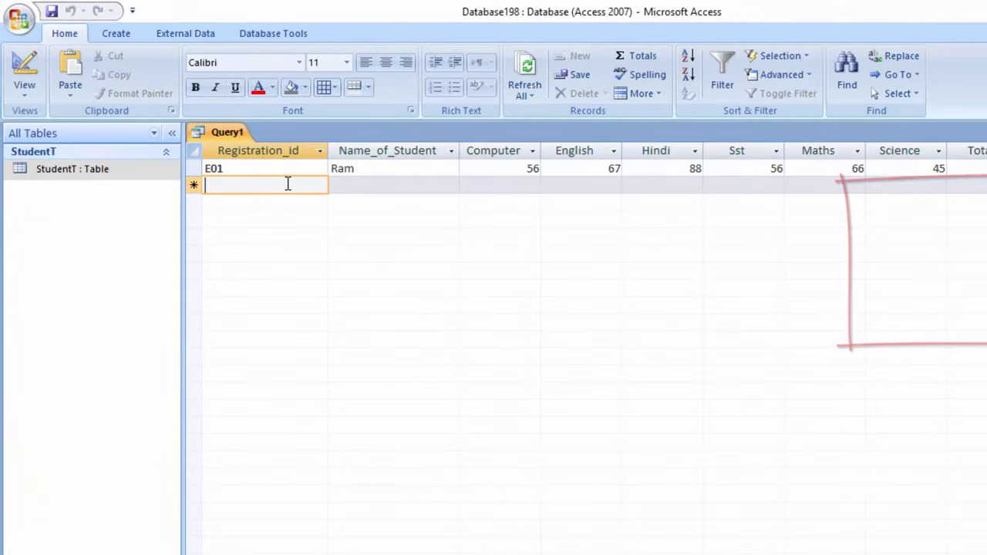
text(E02)
key(Tab)
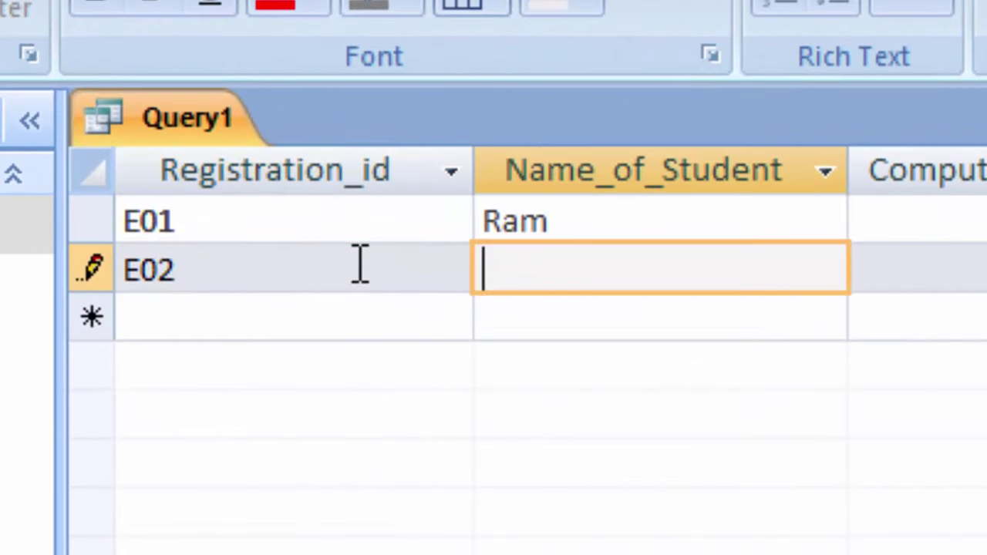
text(S)
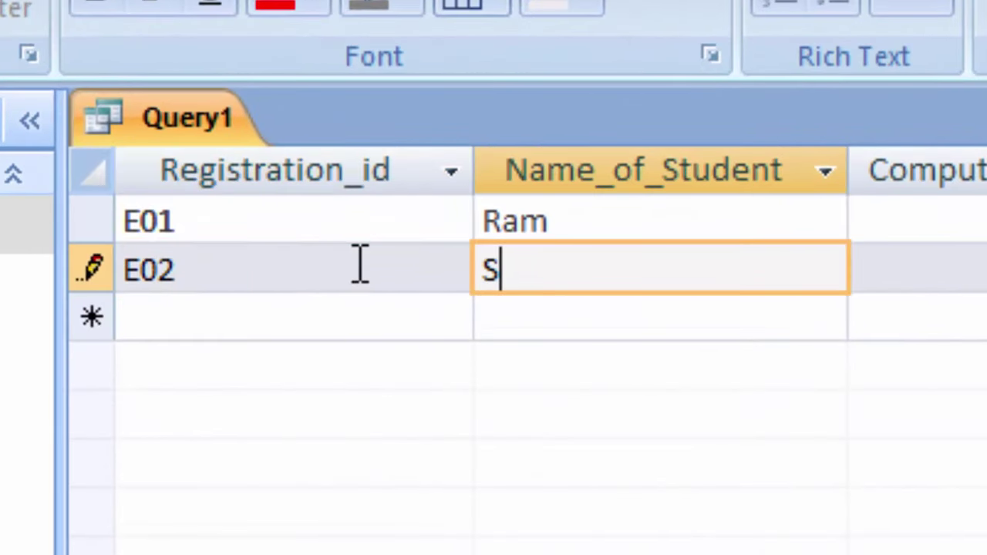
text(urya)
key(Tab)
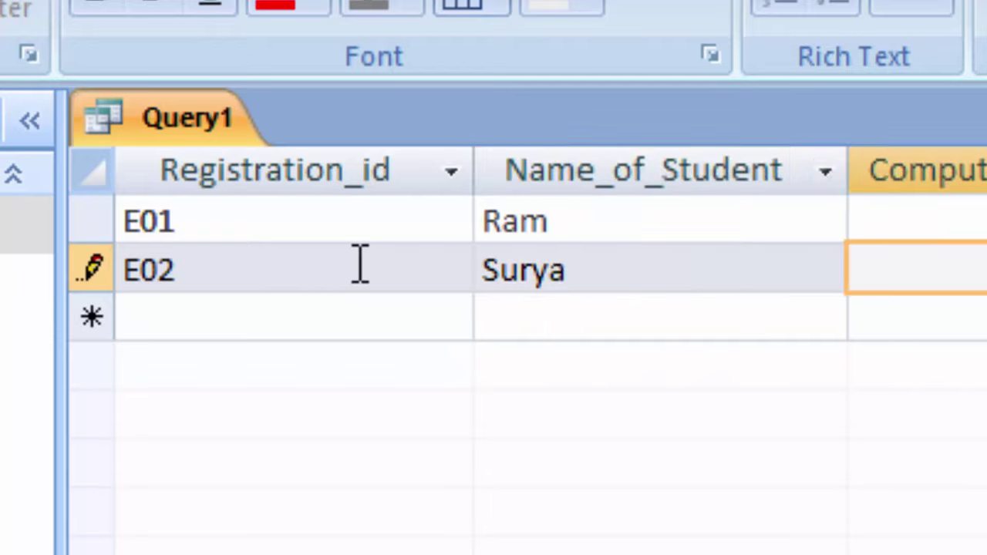
text(77)
Step: Fill in E02's remaining marks: English 78, Hindi, Sst 45 and Maths 55
key(Tab)
text(78)
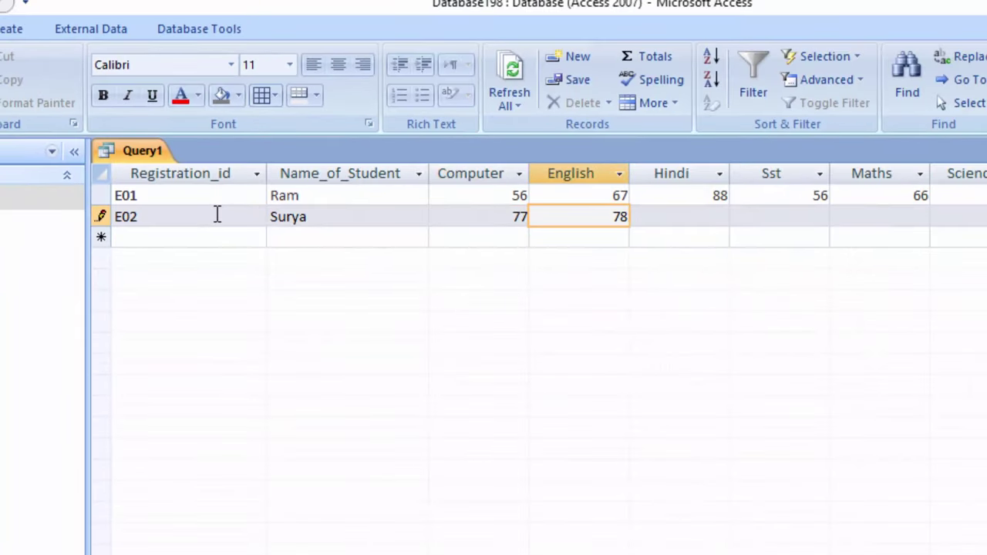
key(Tab)
text(5)
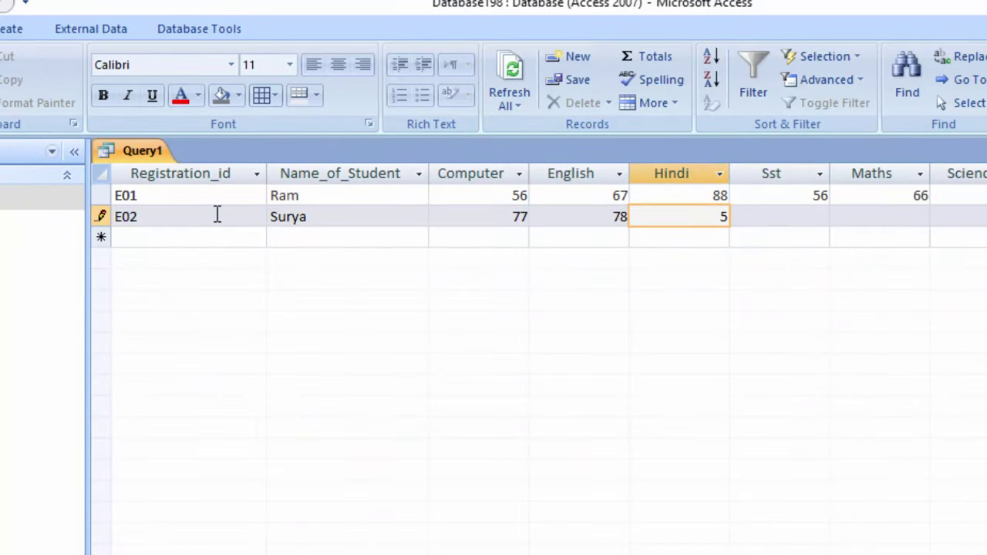
text(6)
key(Tab)
text(4)
text(5)
key(Tab)
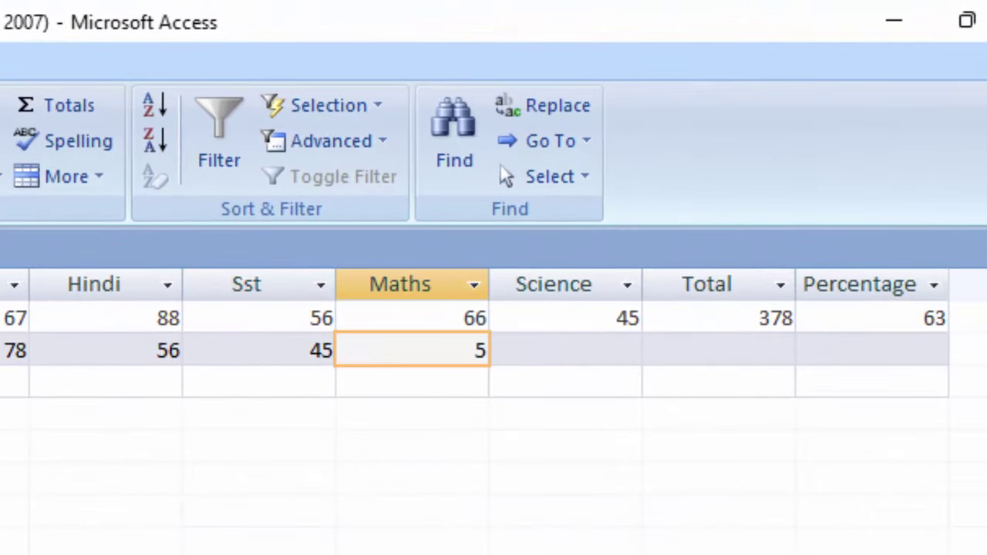
text(5)
key(Tab)
text(78)
key(Tab)
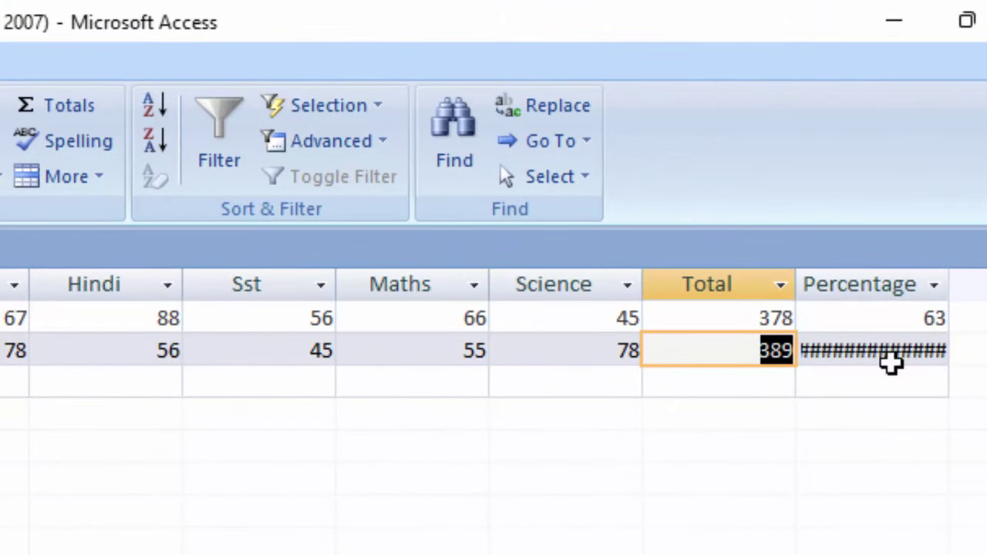
Step: Widen the Percentage column so E02 shows 64.8333, then move to the new record row
drag(953, 284, 986, 299)
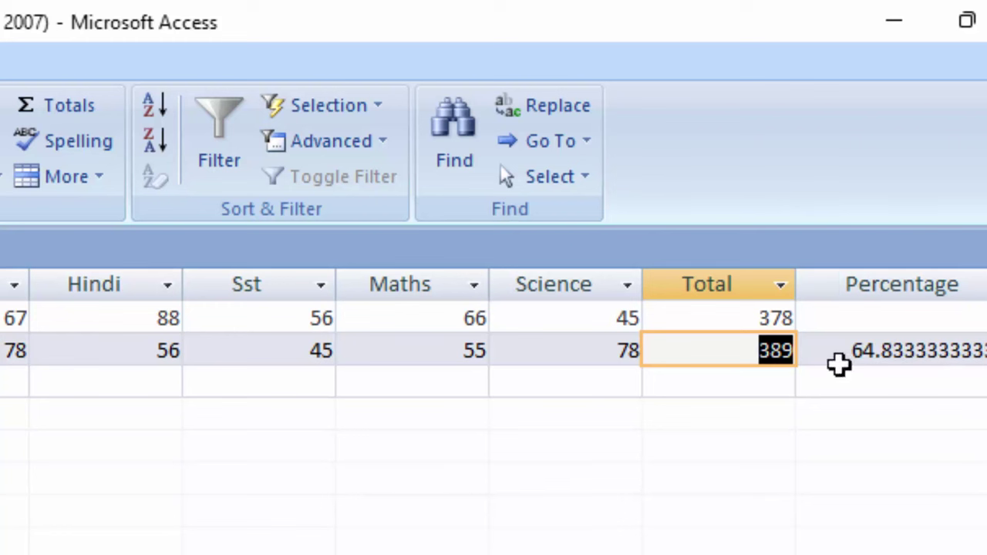
click(842, 352)
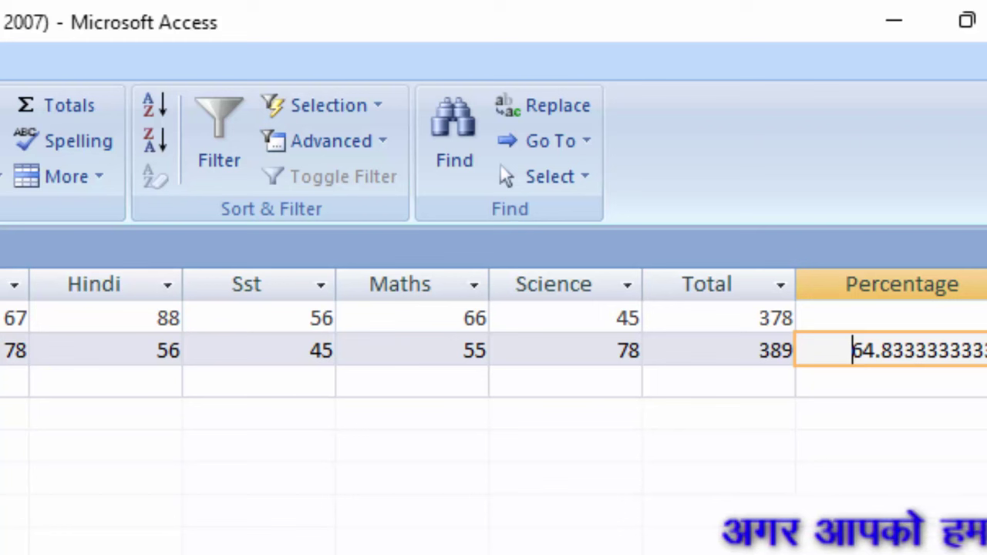
key(Return)
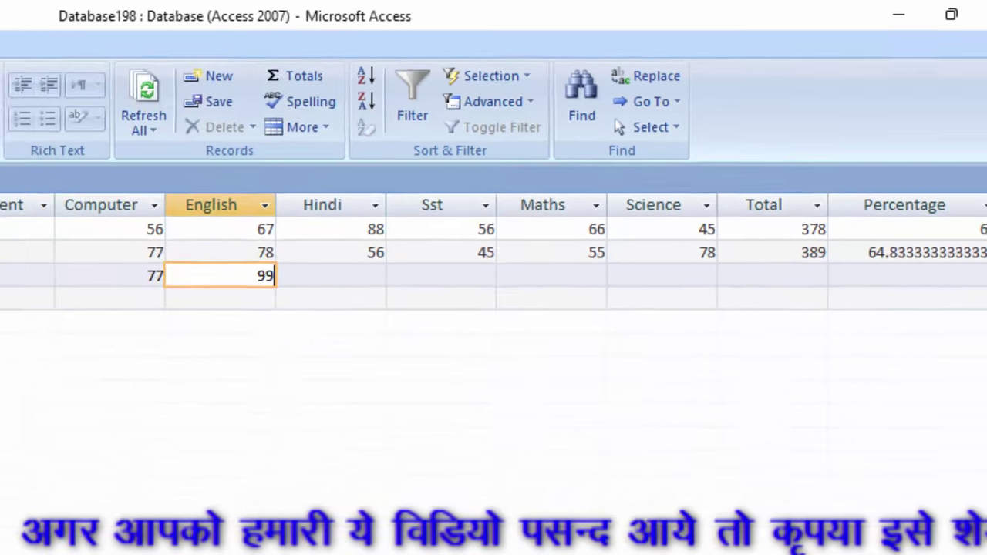
text(99)
Step: Enter record E03's marks: Hindi 55, Sst 66 and Maths 67
key(Tab)
text(55)
key(Tab)
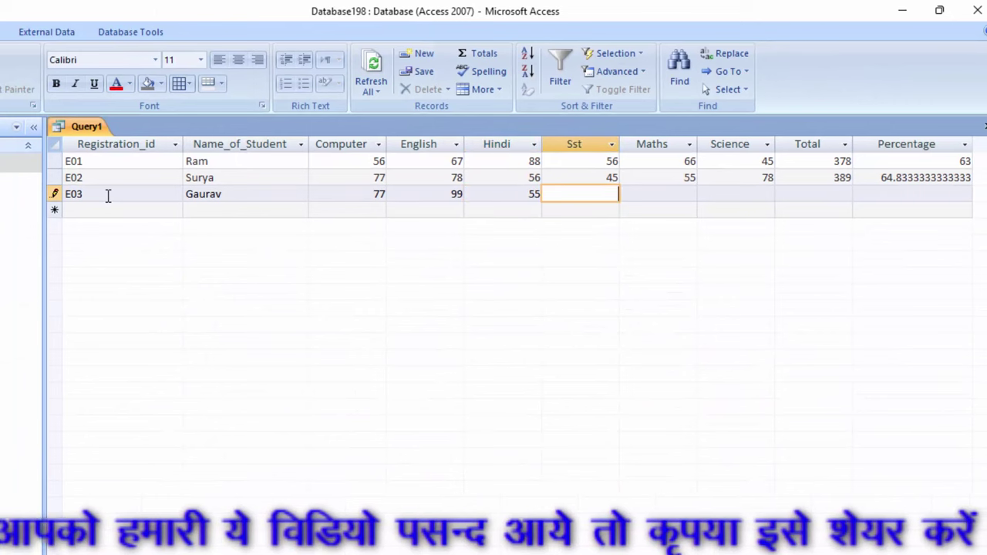
text(66)
key(Tab)
text(67)
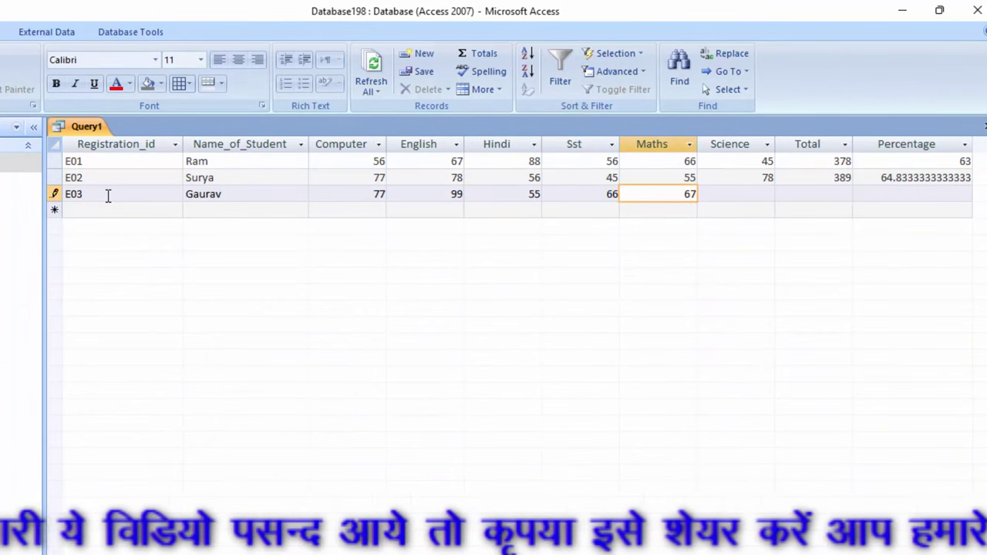
key(Tab)
text(78)
key(Tab)
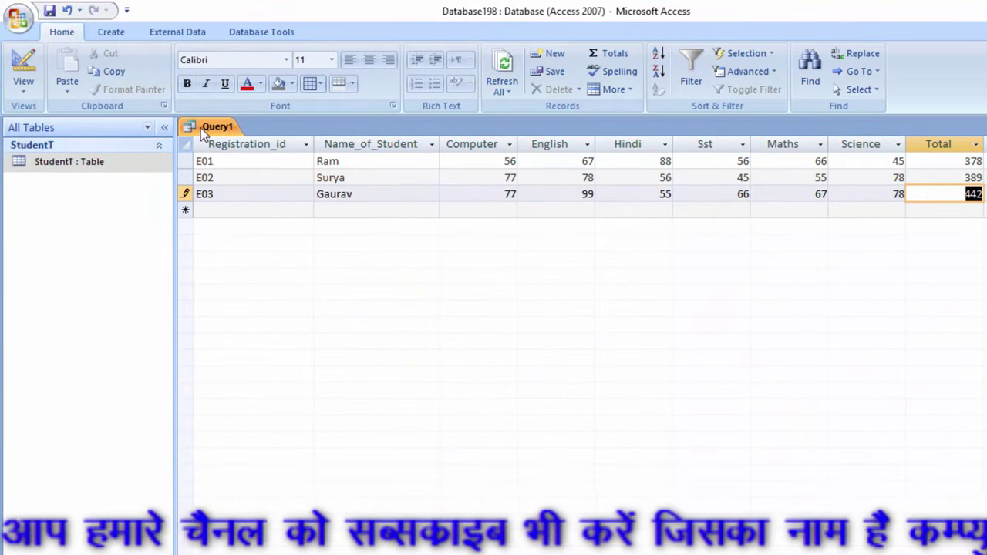
Step: Save Query1 under the name StudentQ, then close it
right_click(200, 128)
click(244, 134)
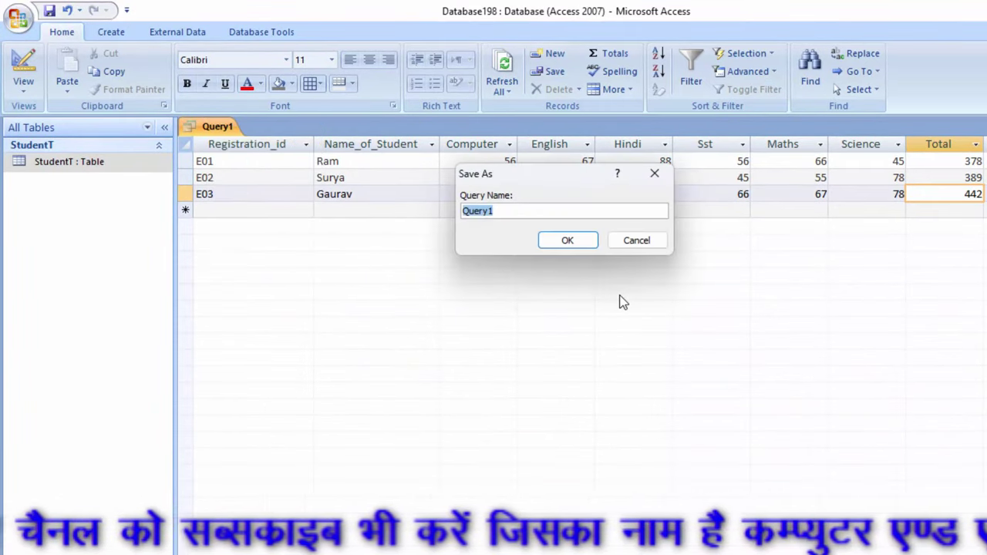
text(t)
text(ude)
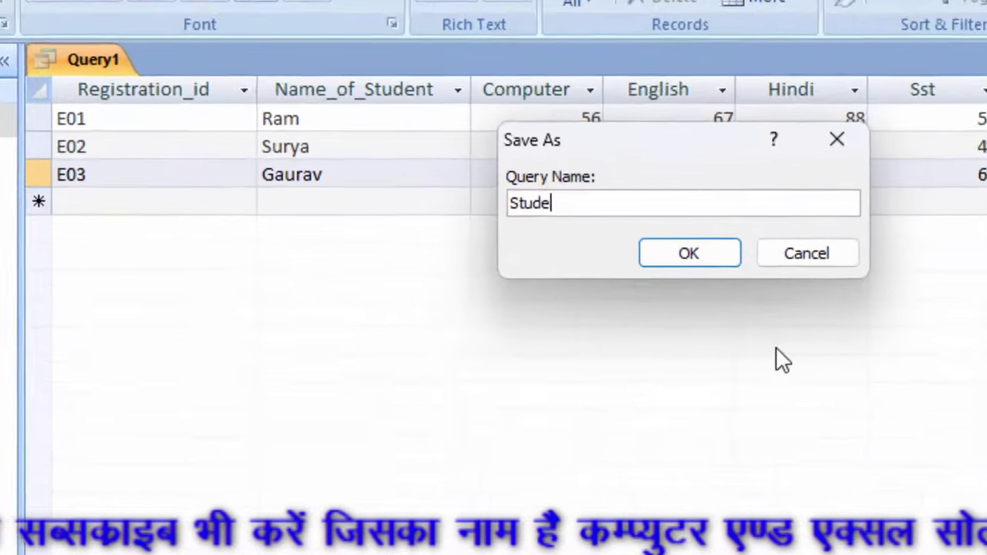
text(ntQ)
key(Return)
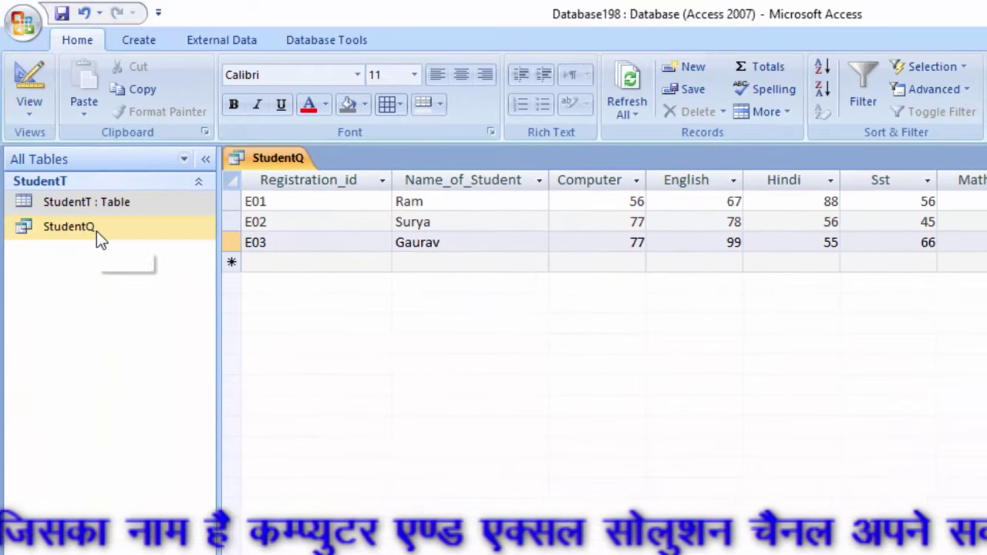
right_click(251, 161)
click(297, 187)
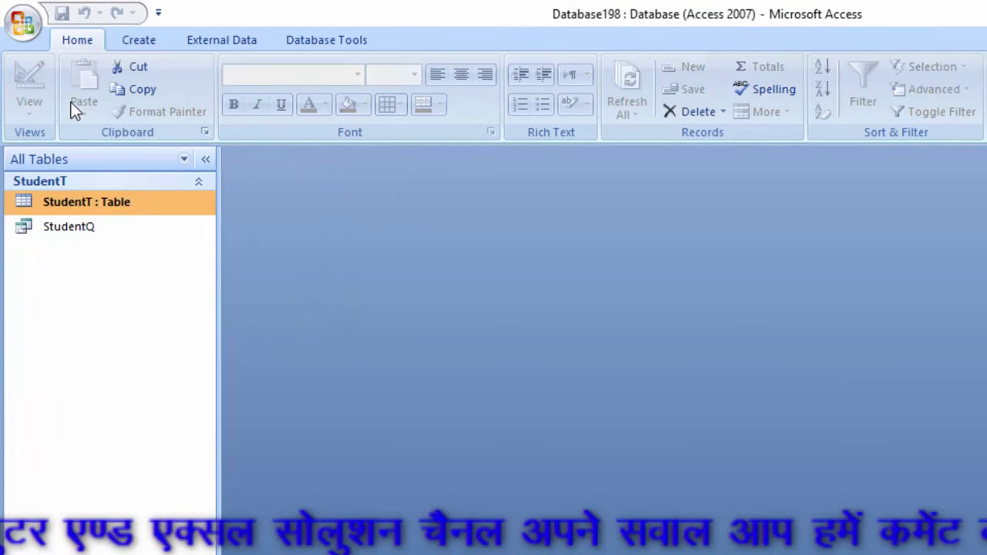
Step: Close the StudentT form without saving its design
click(147, 41)
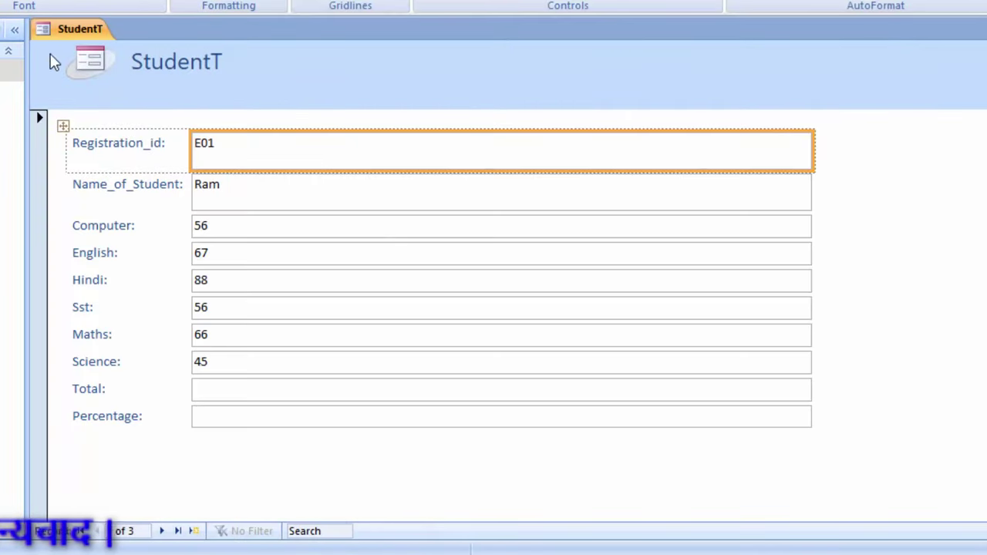
right_click(66, 27)
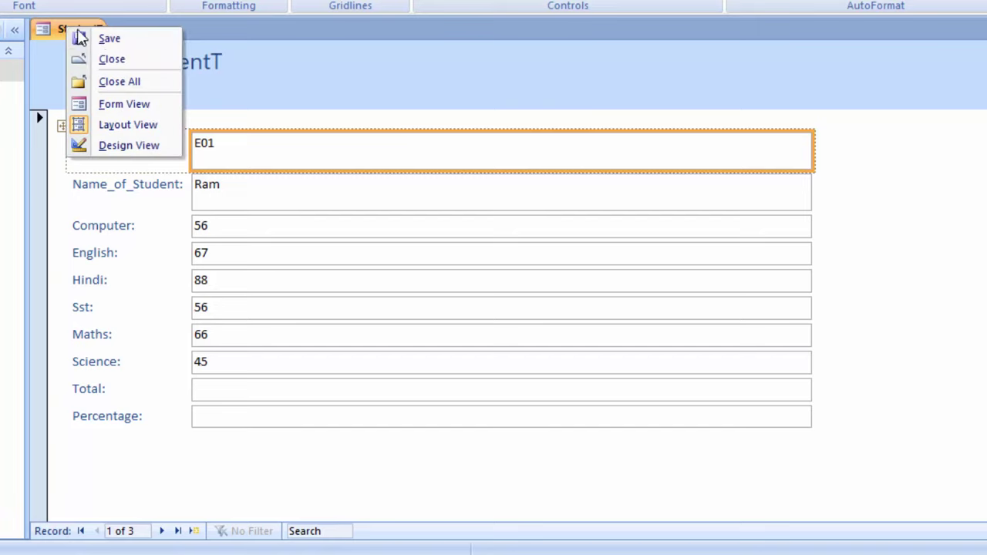
click(101, 59)
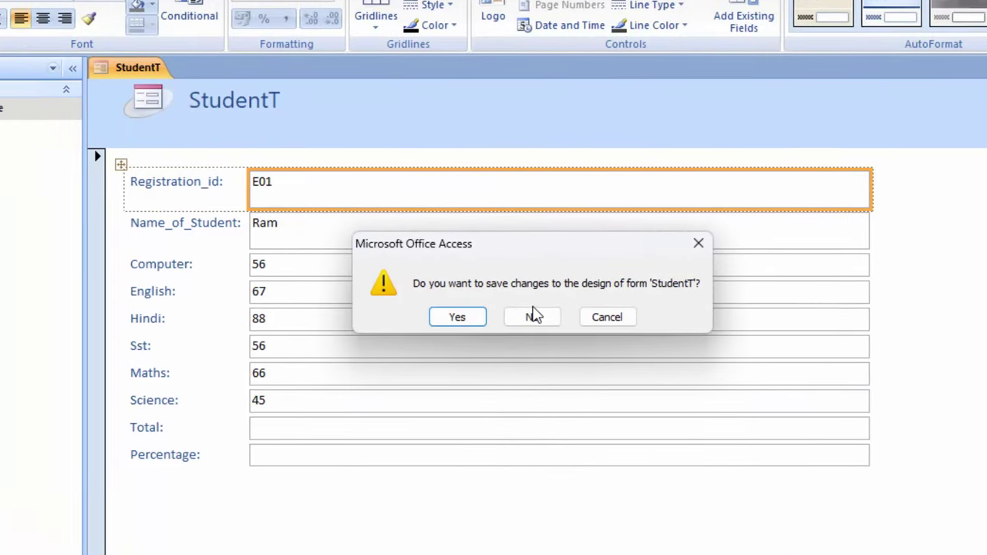
click(472, 276)
Step: Start the Form Wizard from the Create tab's More Forms list
click(145, 38)
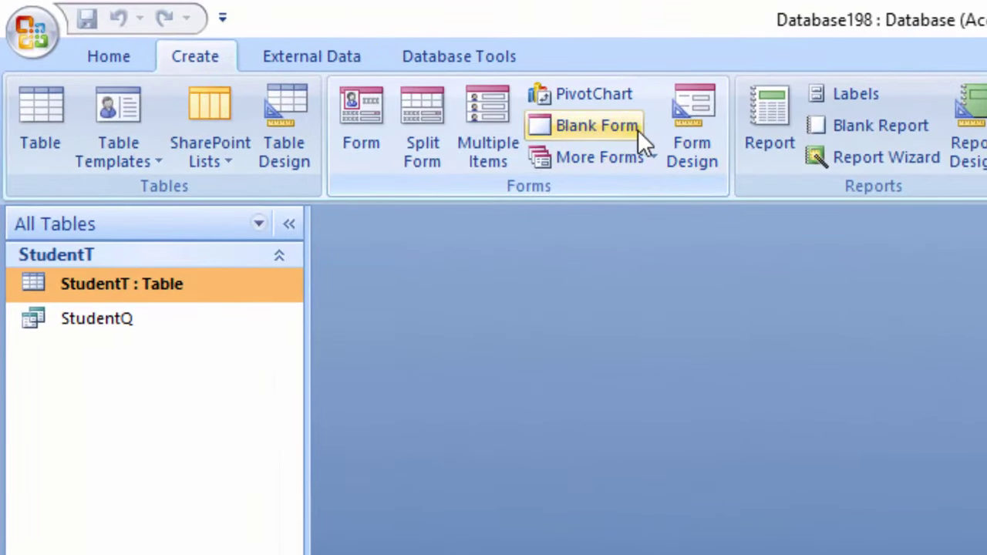
click(636, 158)
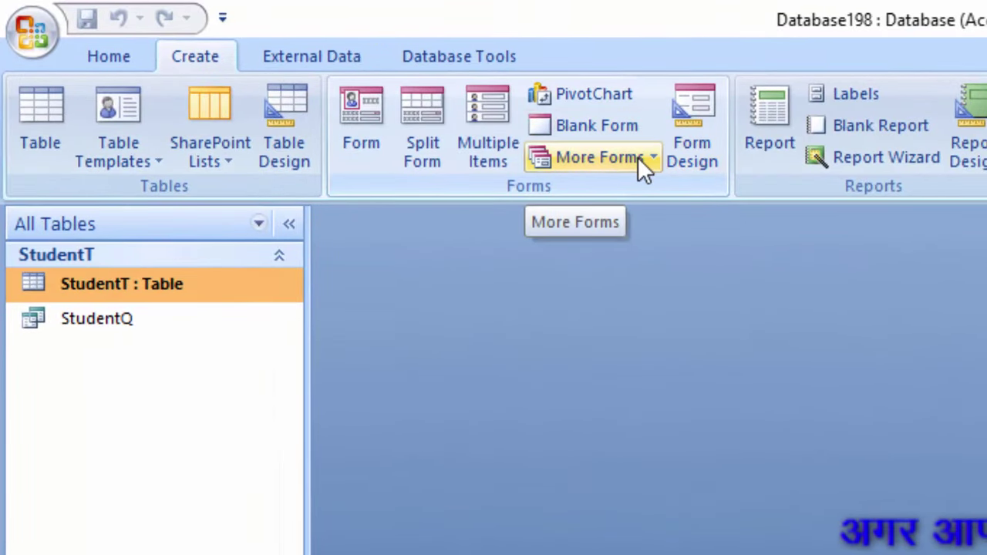
click(638, 157)
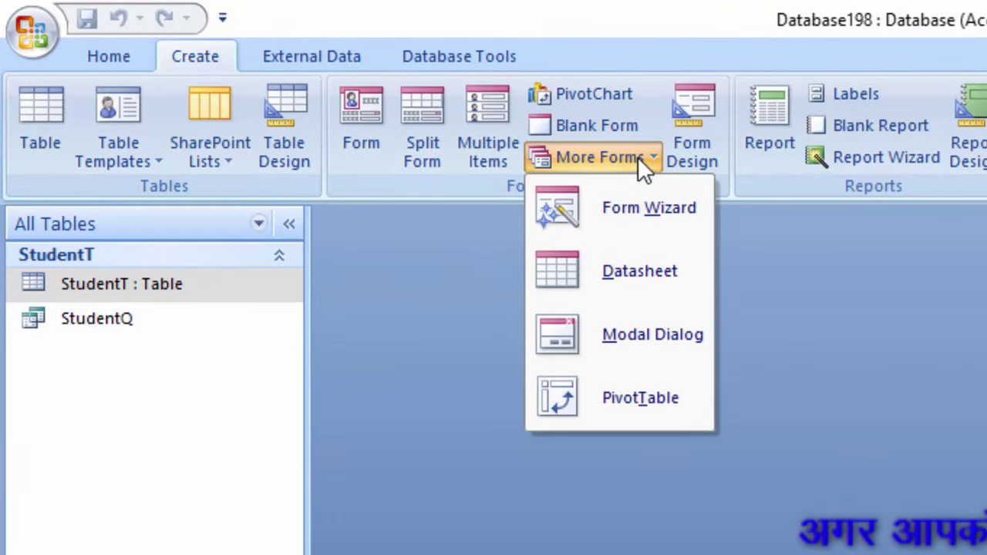
click(618, 223)
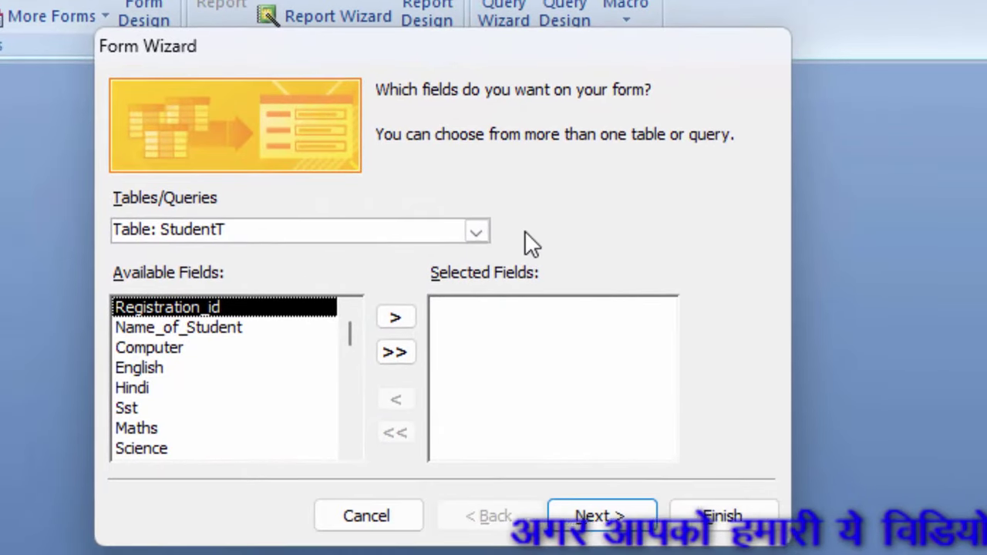
Step: Base the wizard on Query: StudentQ with all its fields and keep the default layout
click(476, 231)
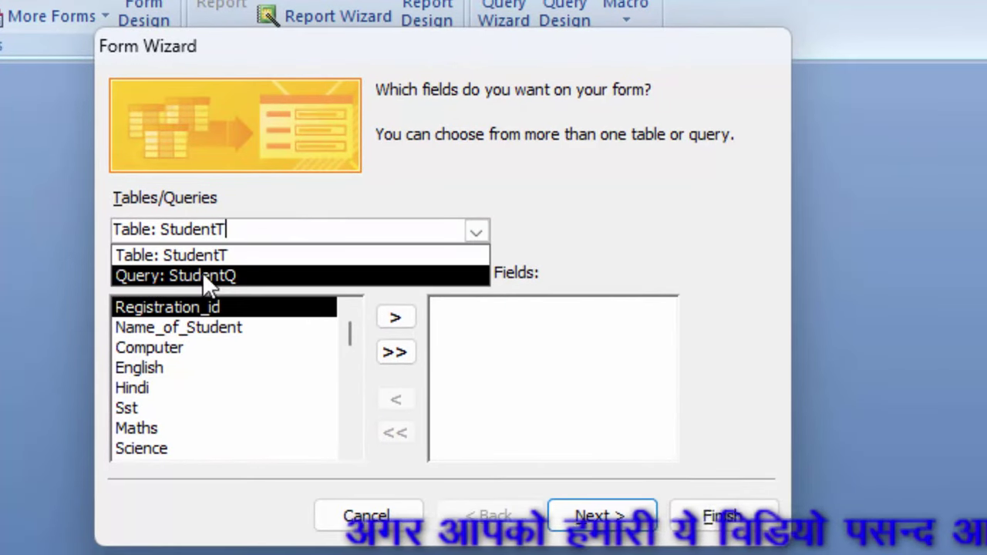
click(304, 276)
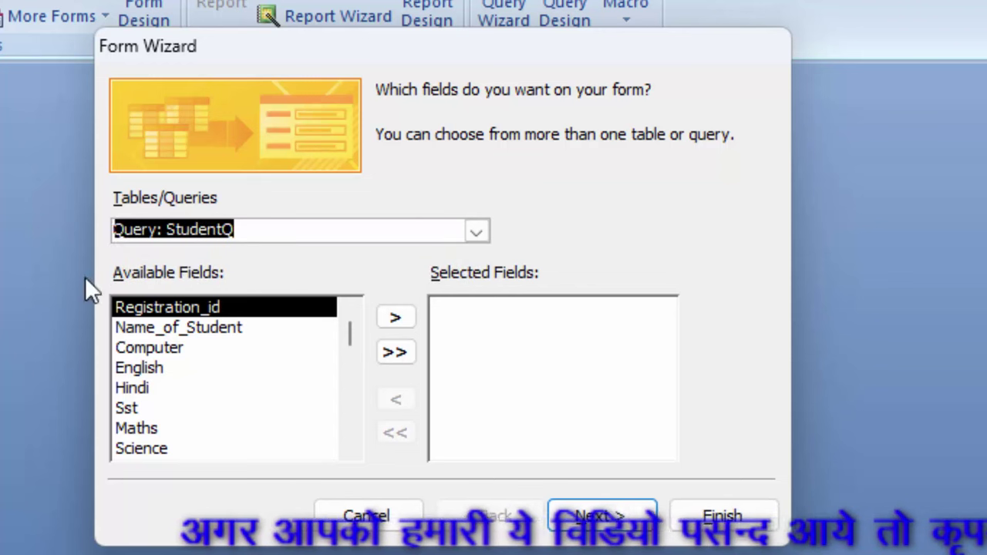
click(395, 352)
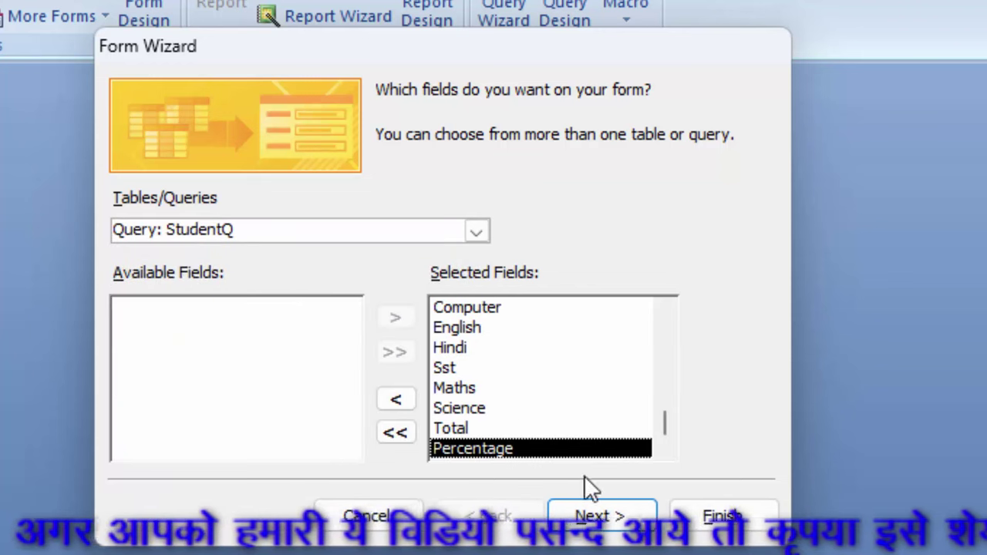
click(584, 519)
click(582, 518)
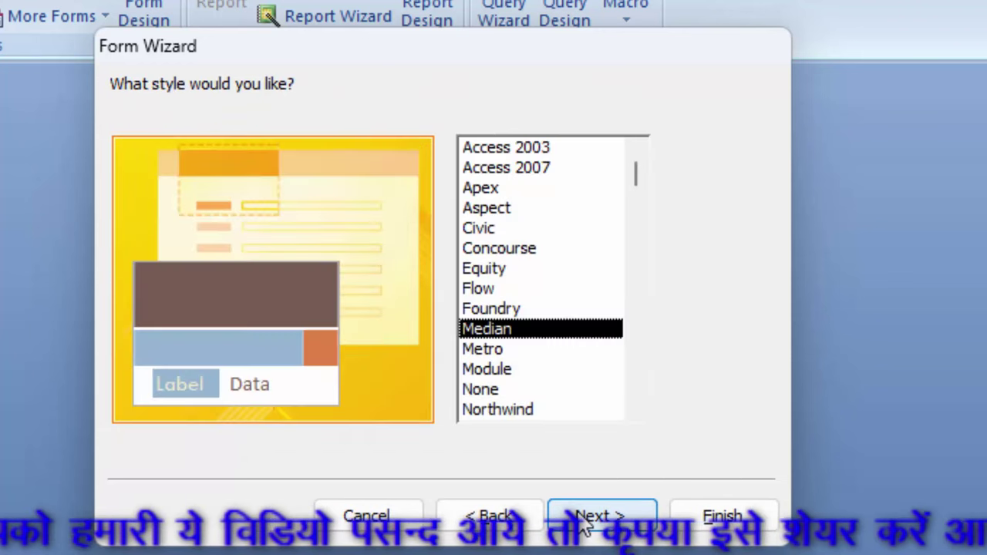
Step: Preview several form styles and choose Metro
click(482, 229)
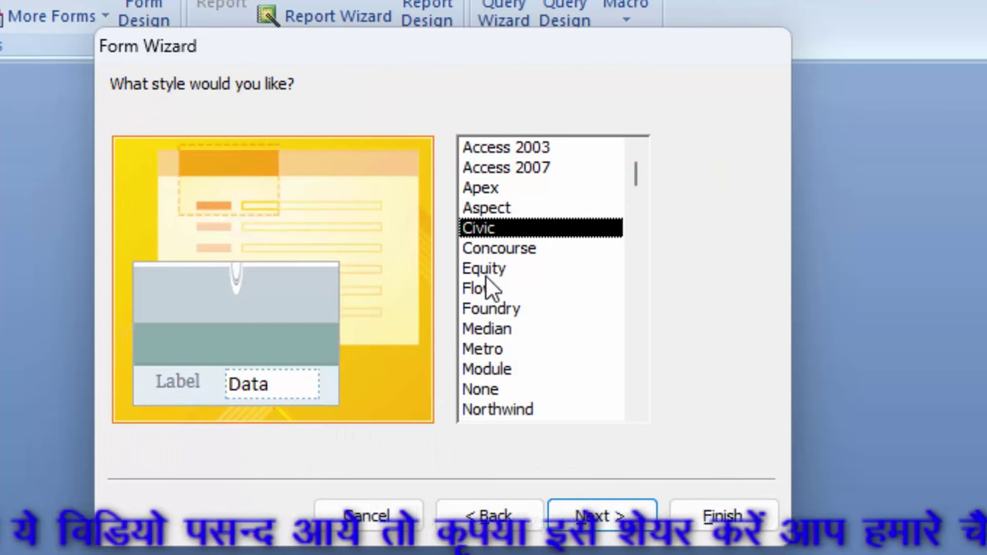
click(478, 287)
click(494, 348)
click(497, 390)
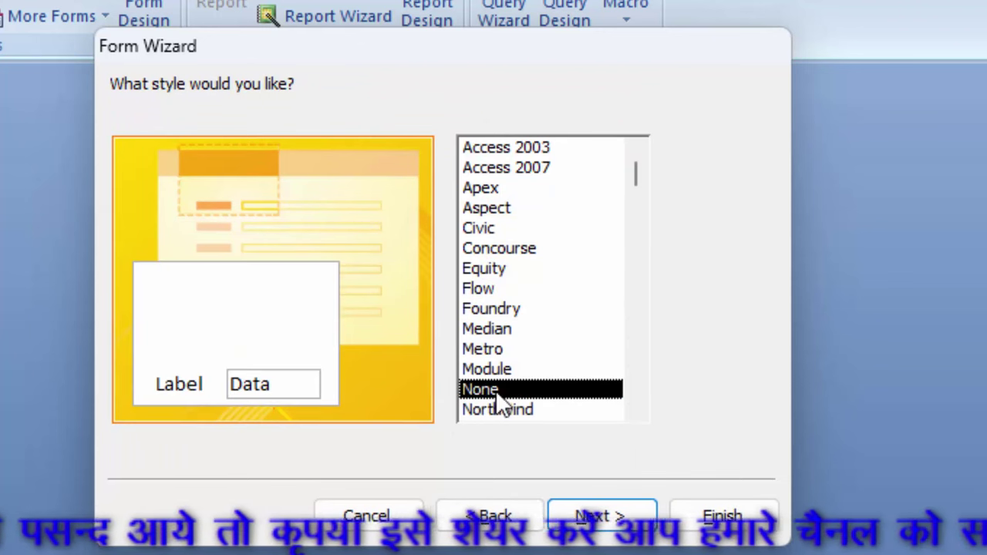
click(492, 368)
click(490, 332)
click(492, 351)
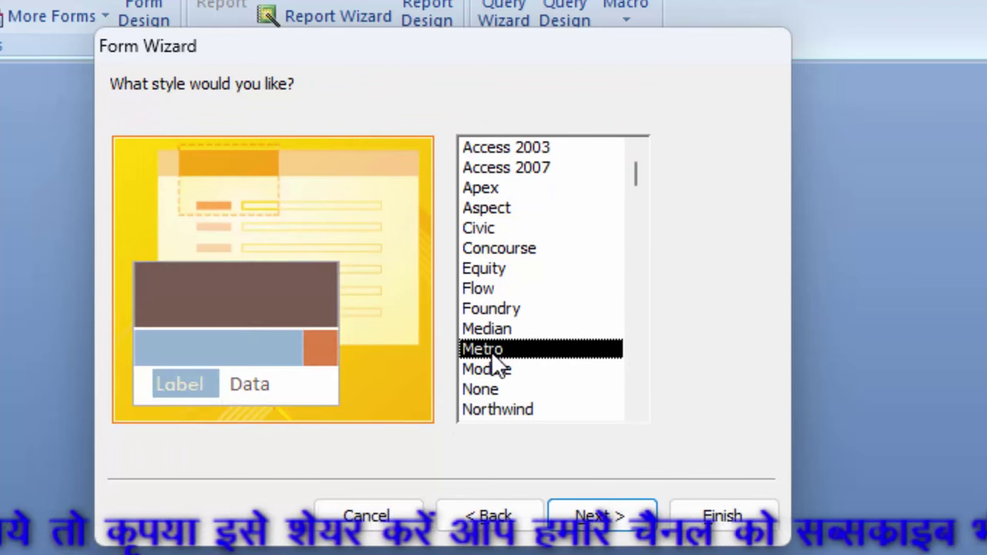
click(632, 513)
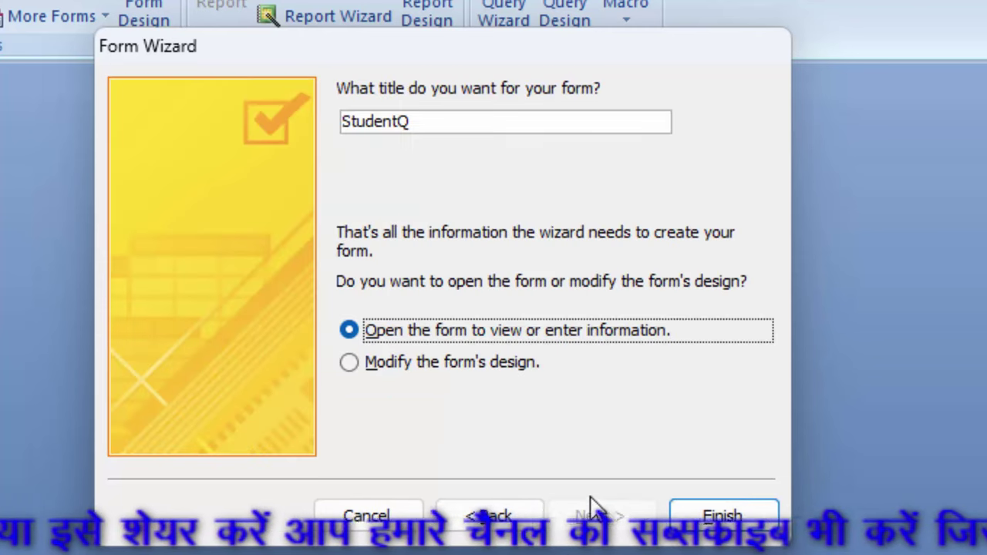
Step: Title the form StudentF, open it in design mode, and finish the wizard
click(377, 362)
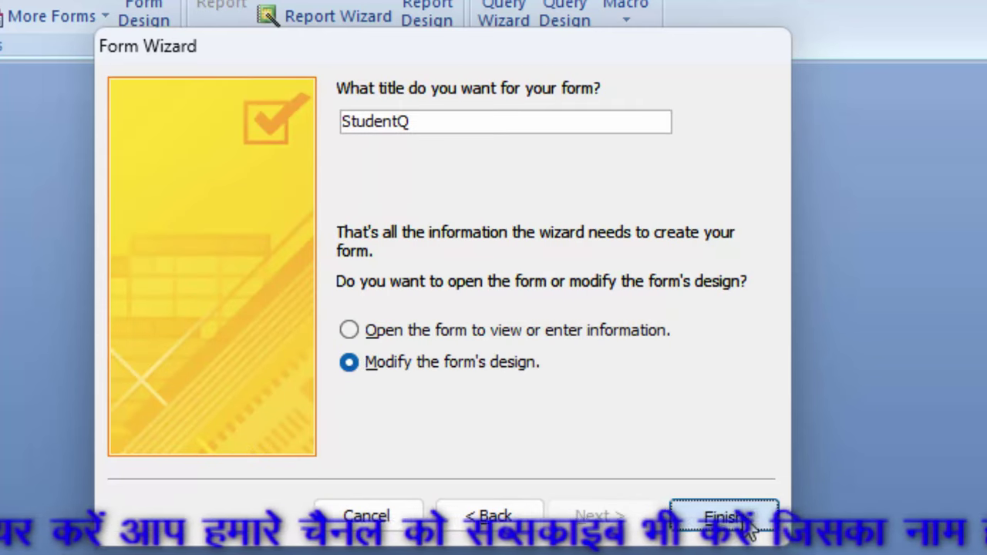
click(462, 121)
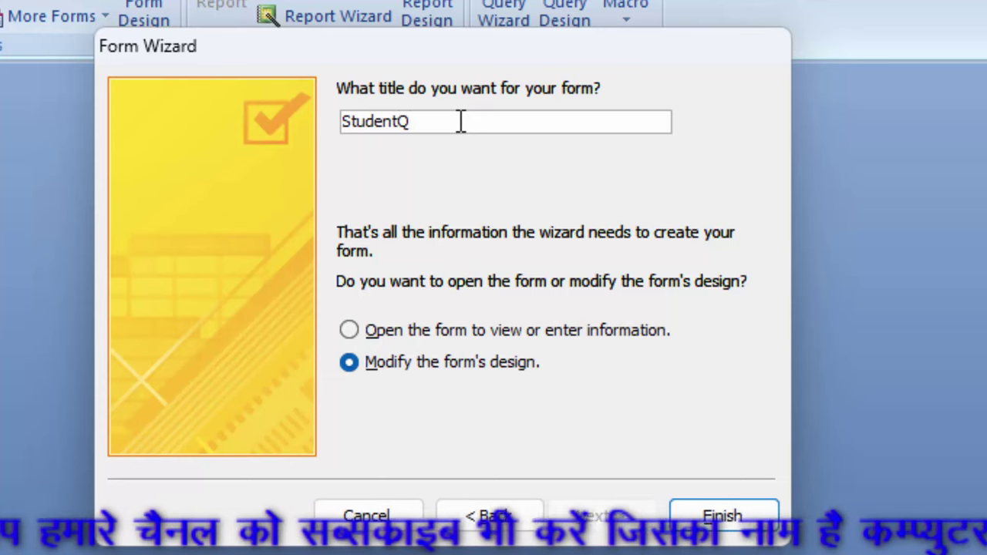
key(BackSpace)
key(BackSpace)
text(t)
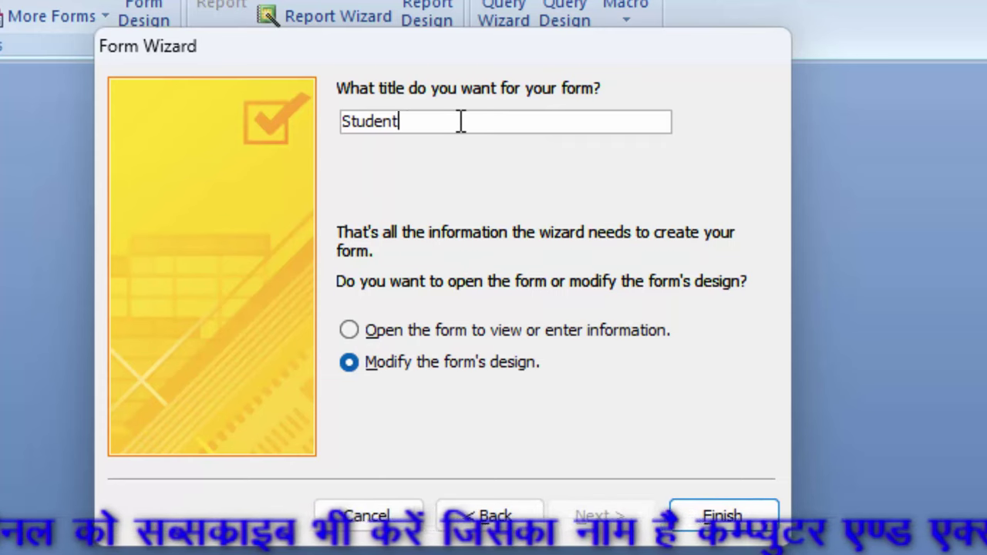
text(F)
key(Return)
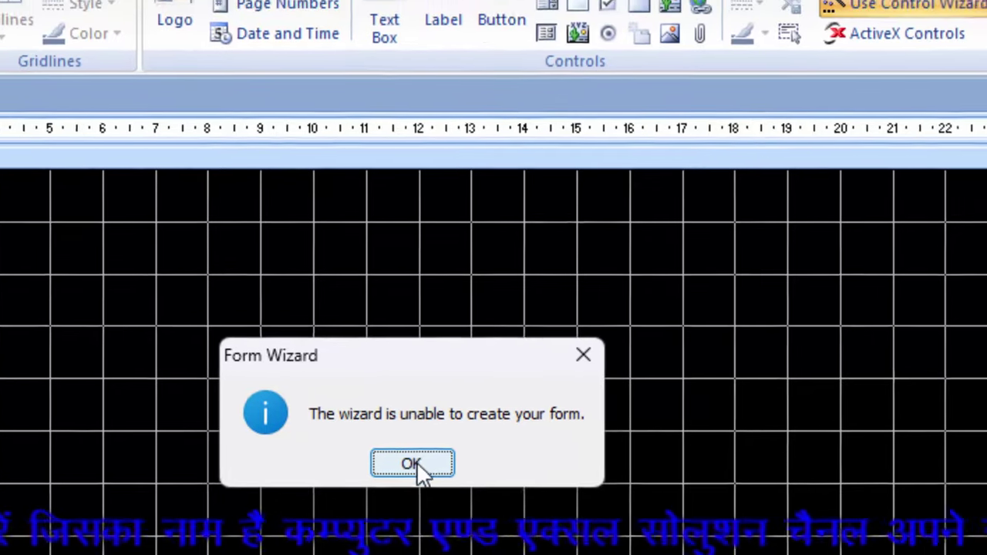
Step: Dismiss the wizard error and drag Registration_id, Name_of_Student and Computer onto the form header
click(450, 462)
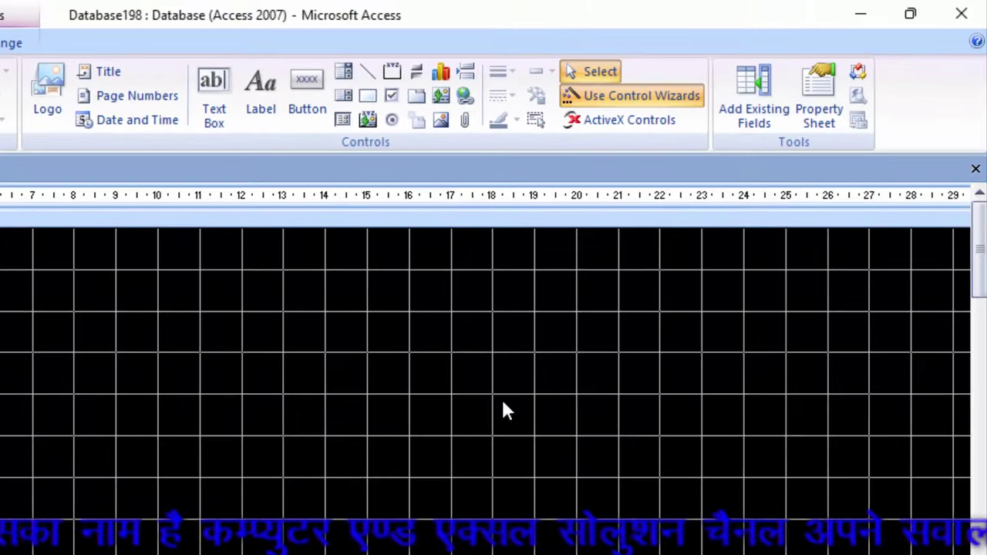
click(756, 94)
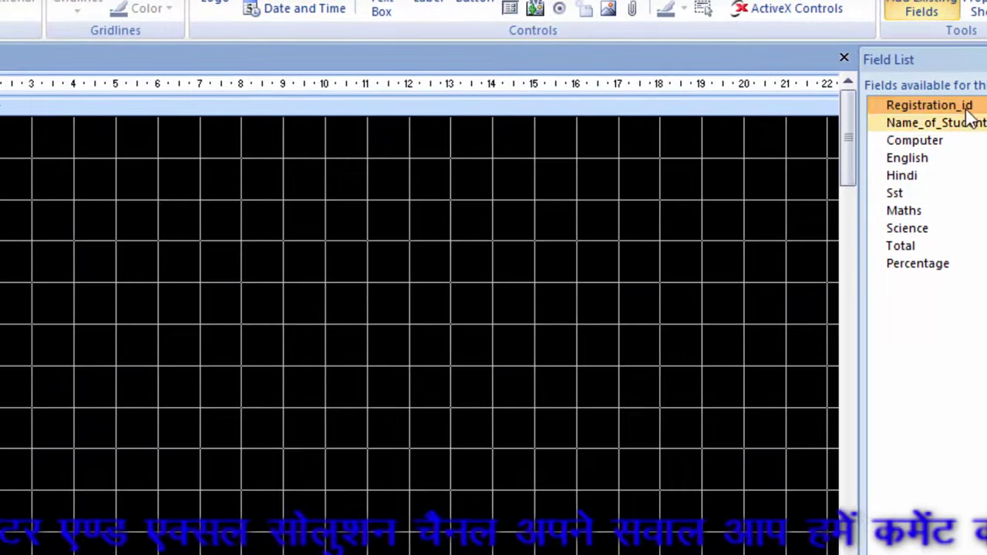
drag(964, 106, 142, 199)
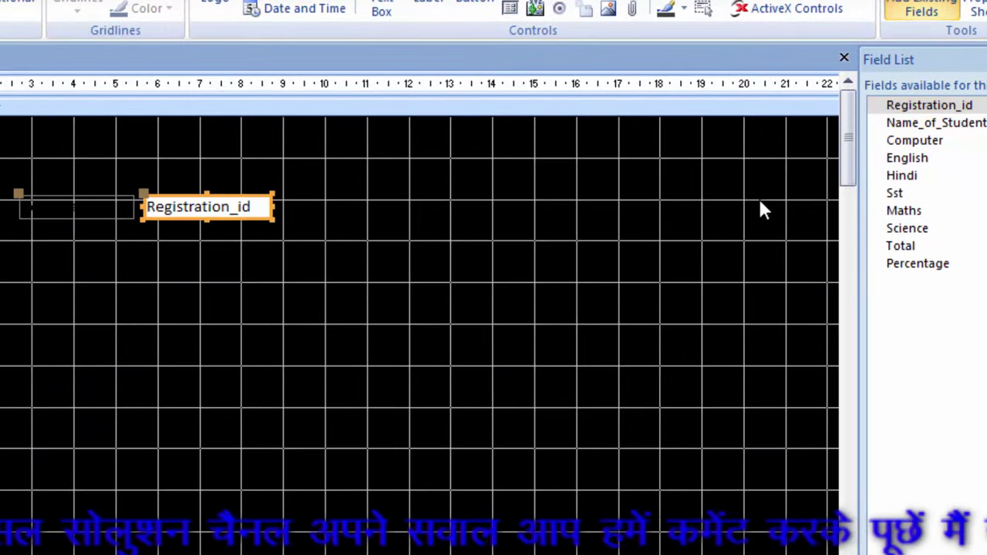
mouse_move(899, 123)
mouse_down()
mouse_move(328, 266)
mouse_move(162, 243)
mouse_up()
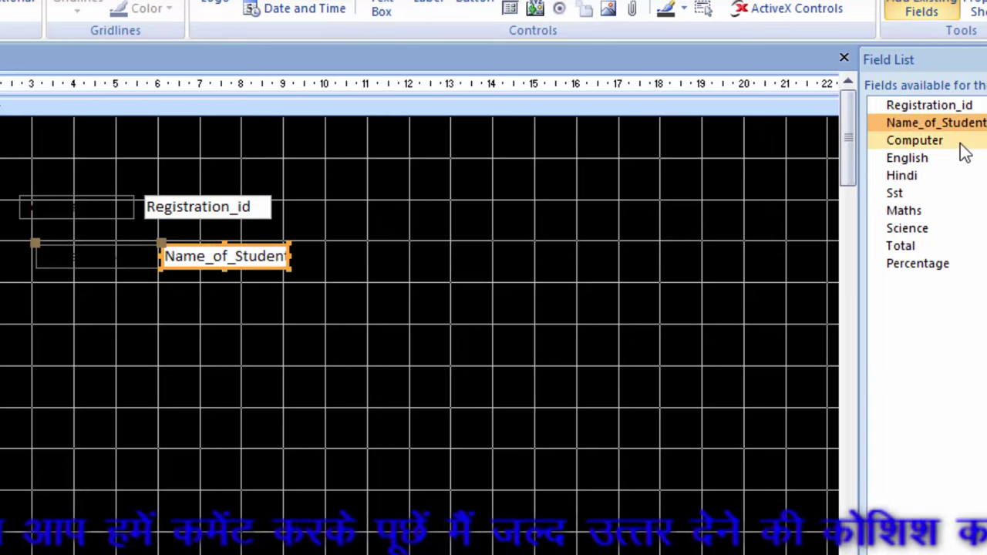
drag(964, 142, 172, 301)
click(463, 334)
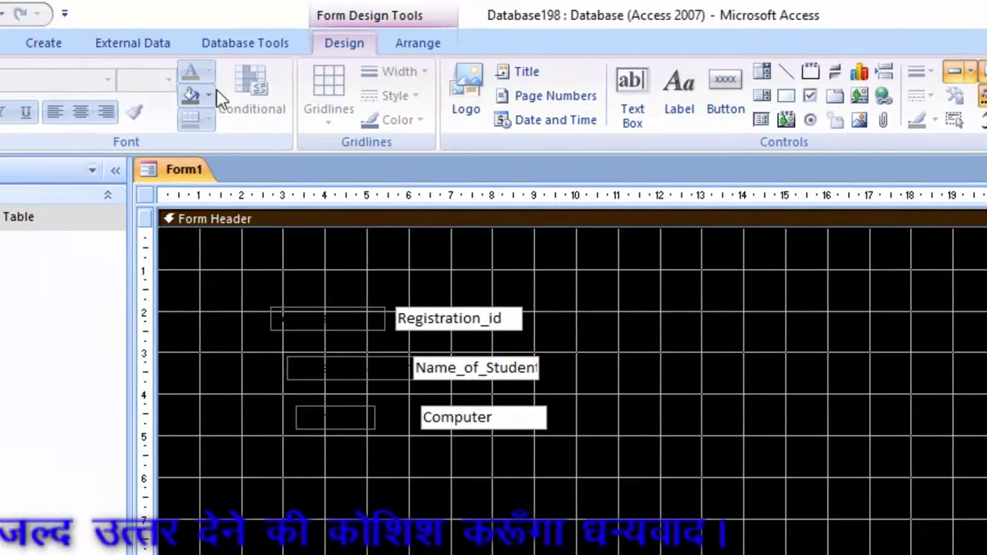
Step: Fill the header with light peach and size the Name_of_Student label to its caption
click(206, 93)
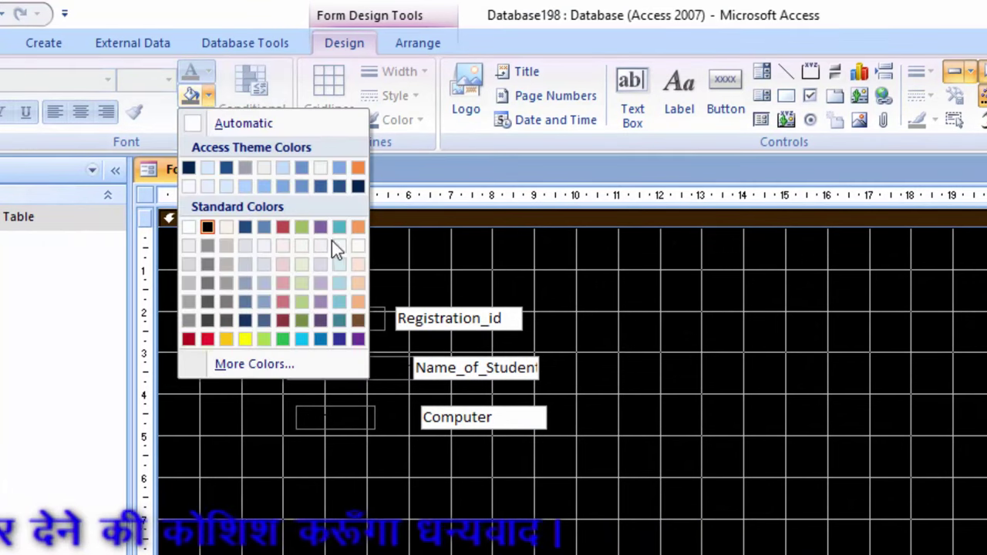
click(359, 284)
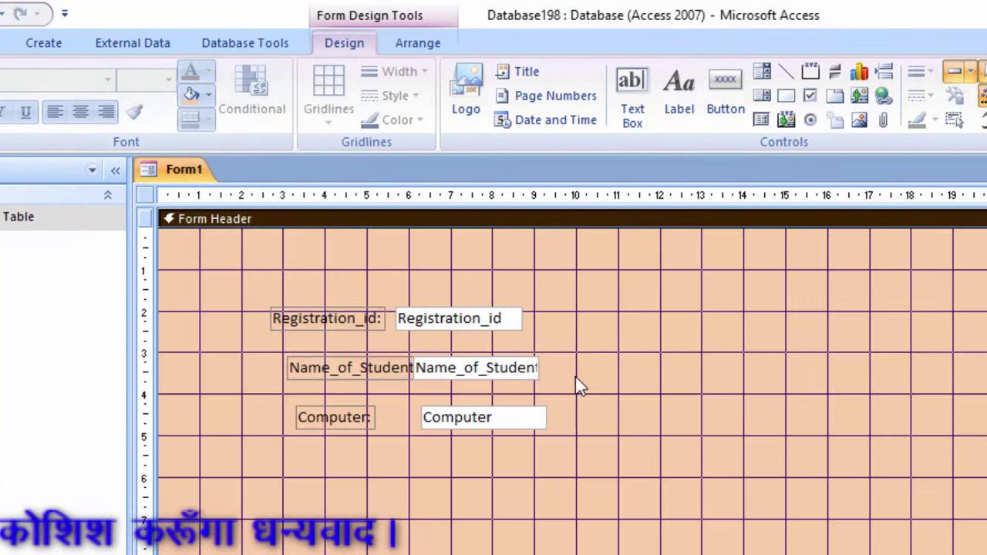
drag(333, 370, 334, 374)
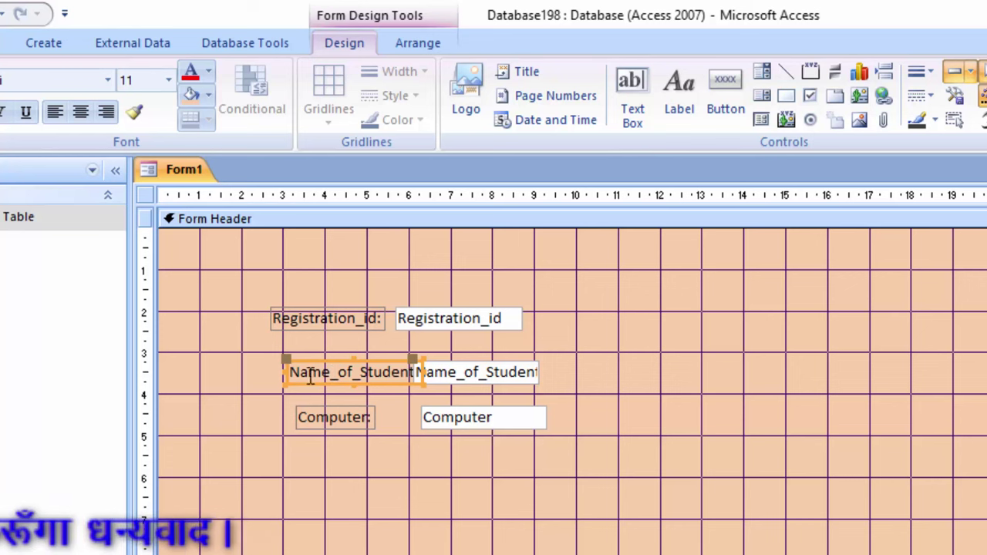
click(283, 371)
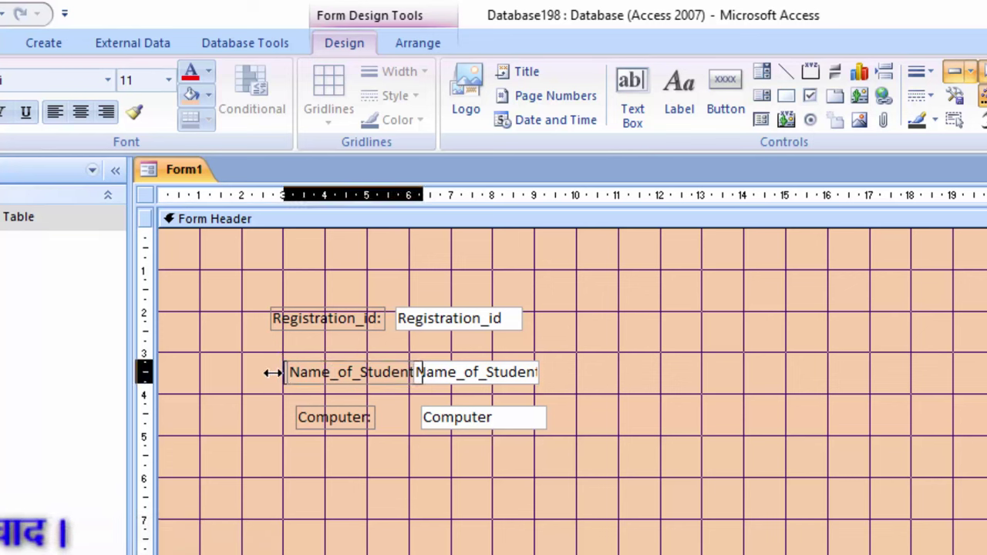
double_click(259, 372)
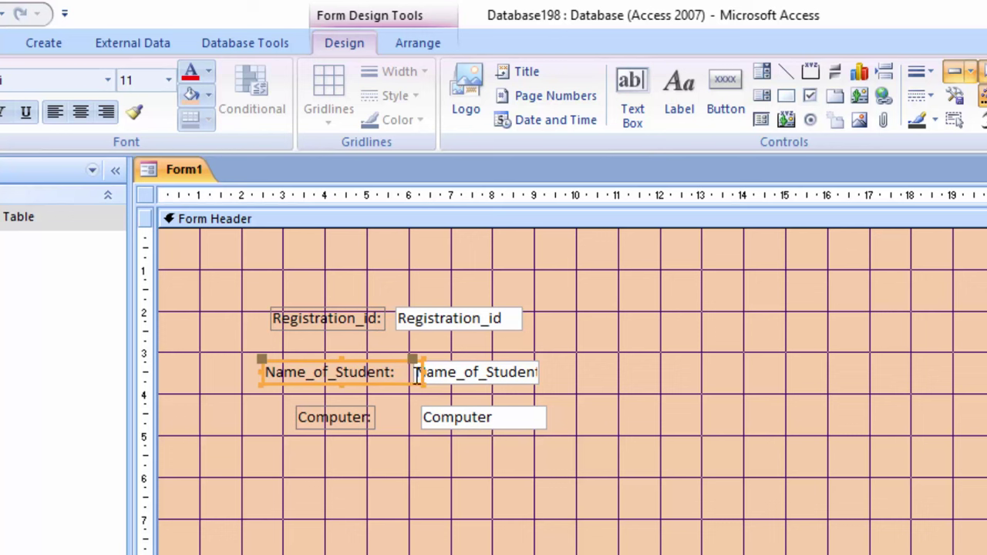
drag(420, 375, 402, 375)
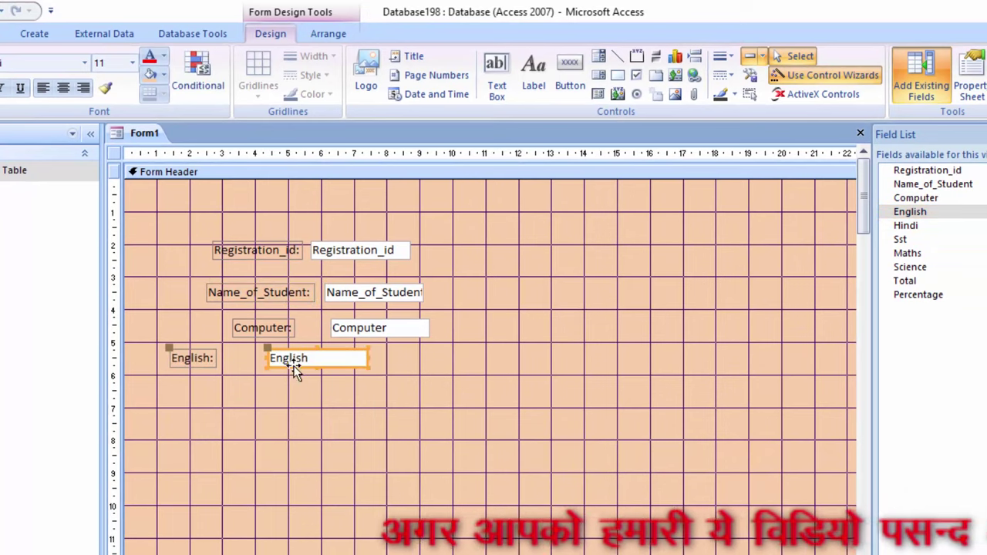
Step: Align the English label under Computer and add the Hindi field beneath it
click(201, 363)
drag(235, 369, 276, 367)
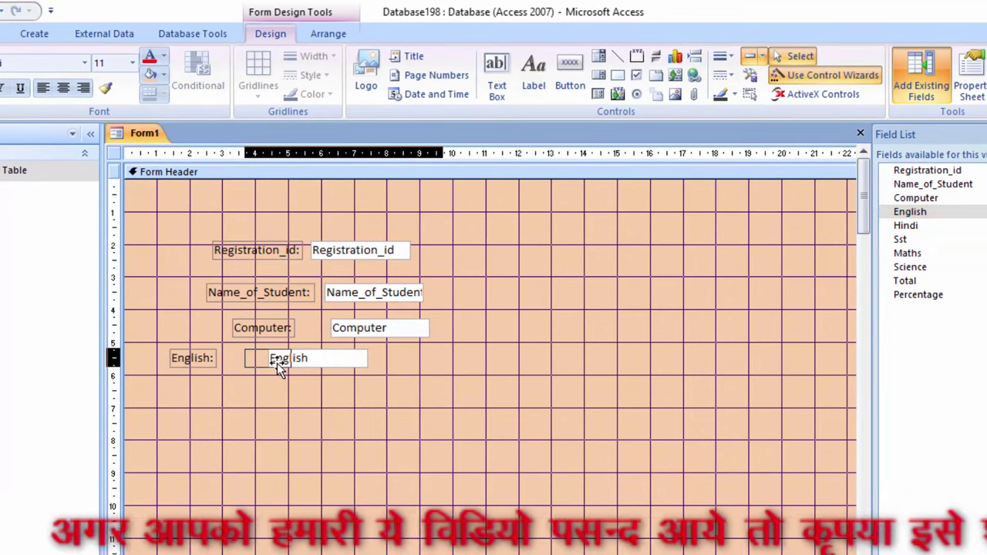
drag(283, 363, 295, 364)
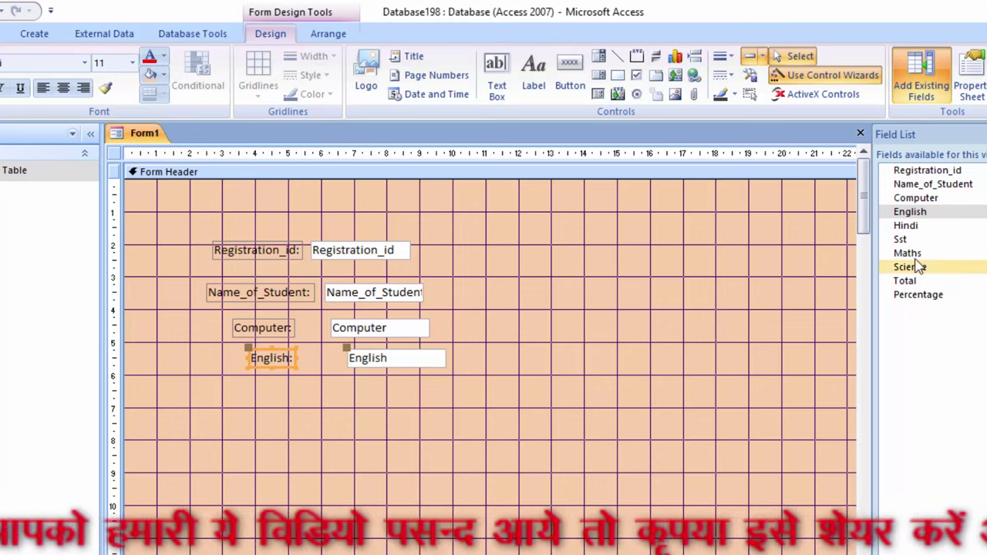
drag(905, 225, 432, 375)
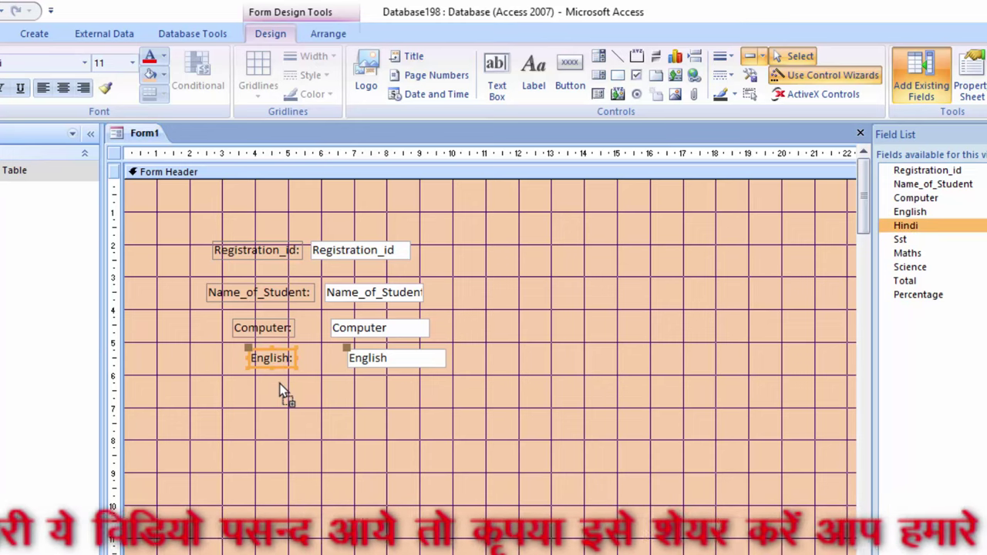
drag(282, 392, 282, 392)
drag(207, 400, 240, 395)
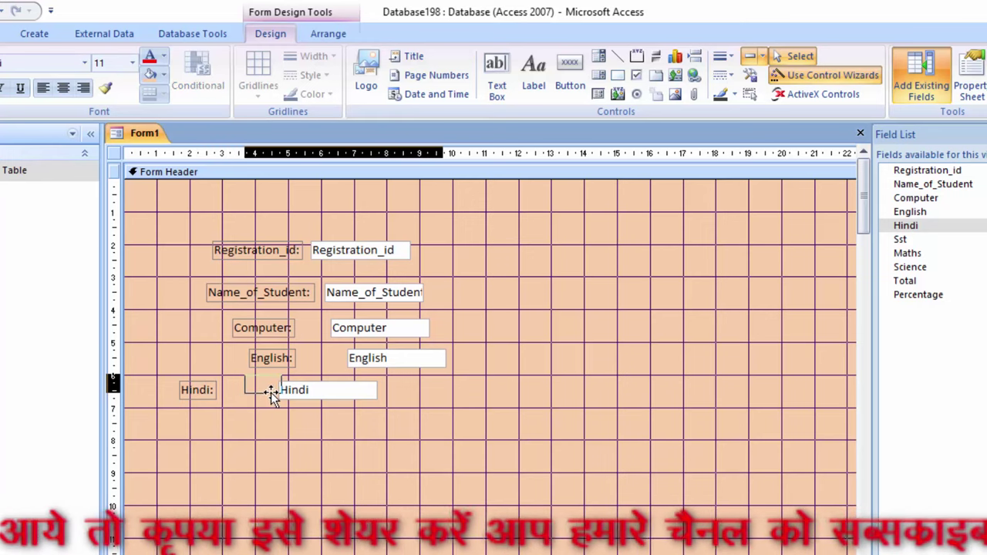
drag(271, 393, 276, 393)
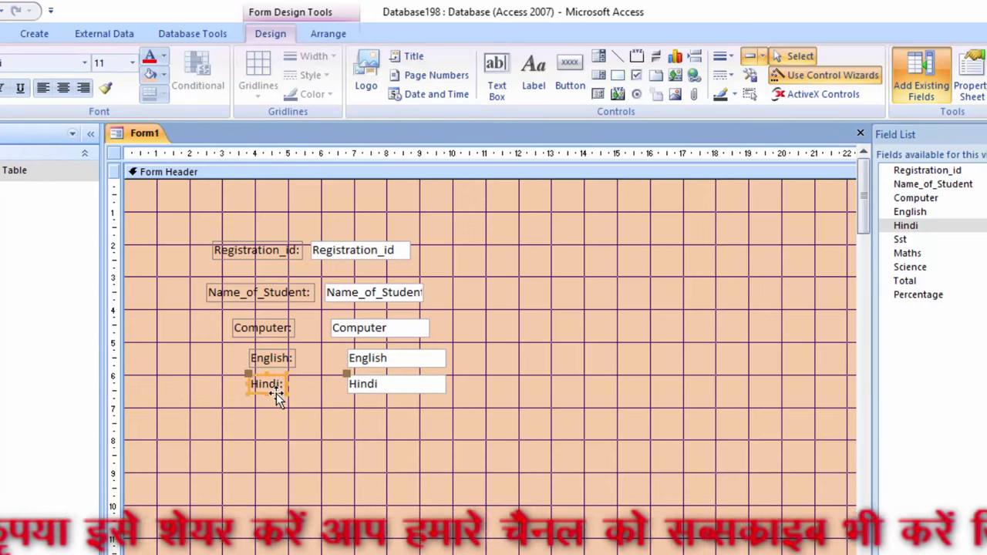
Step: Add the Sst and Maths fields below Hindi, lining up labels with their boxes
drag(900, 239, 755, 337)
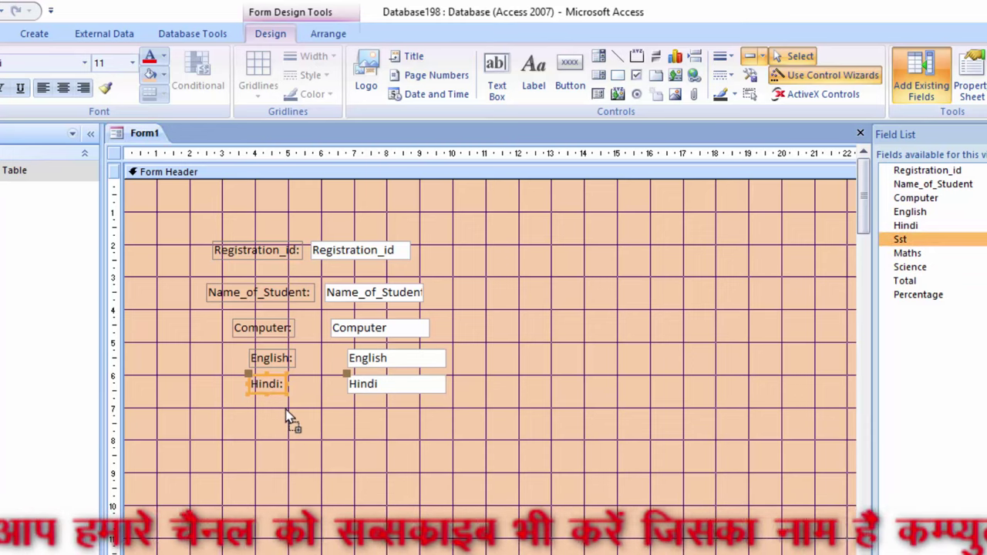
drag(281, 414, 282, 411)
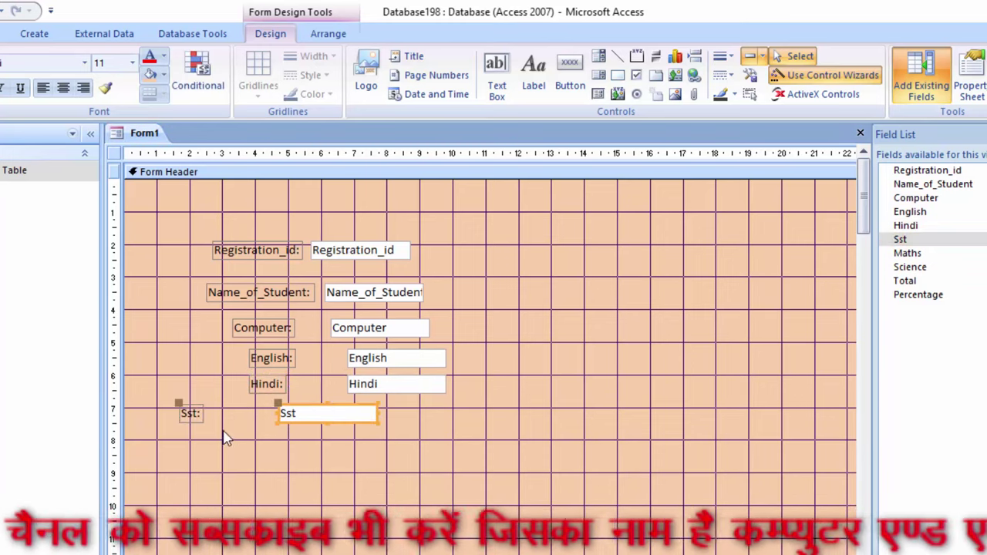
drag(196, 423, 264, 412)
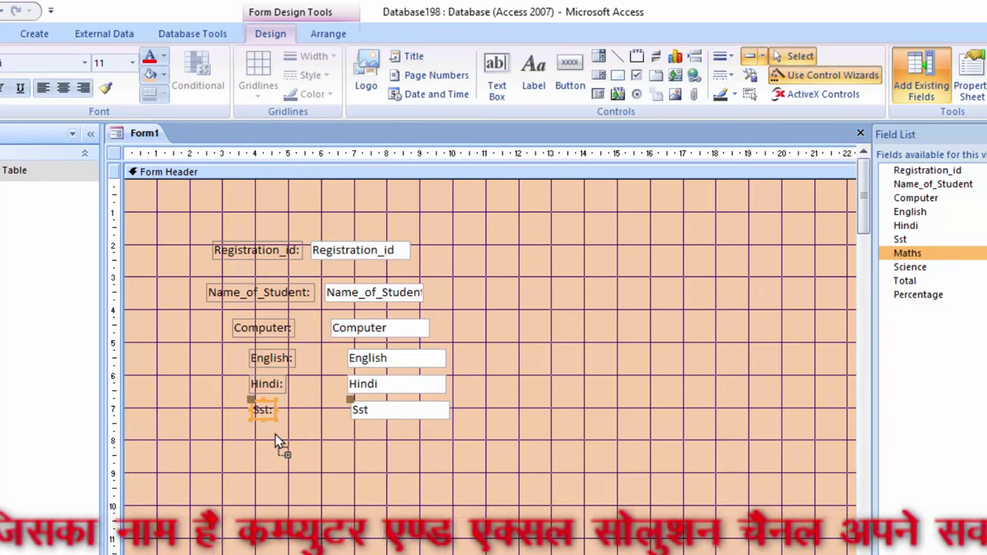
drag(279, 442, 279, 442)
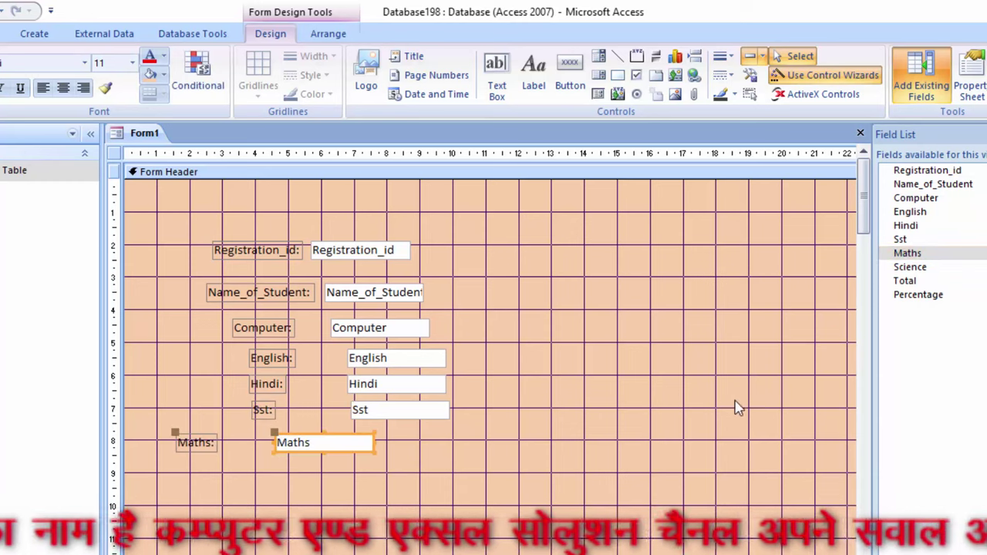
click(197, 453)
drag(272, 448, 272, 441)
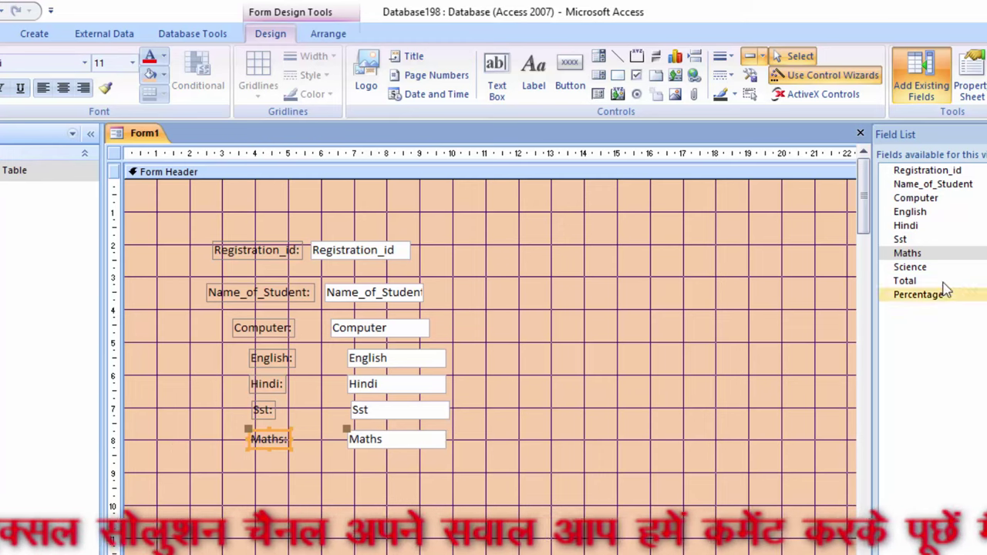
Step: Place Science under Maths and put the Total and Percentage fields on the right side
drag(910, 267, 423, 417)
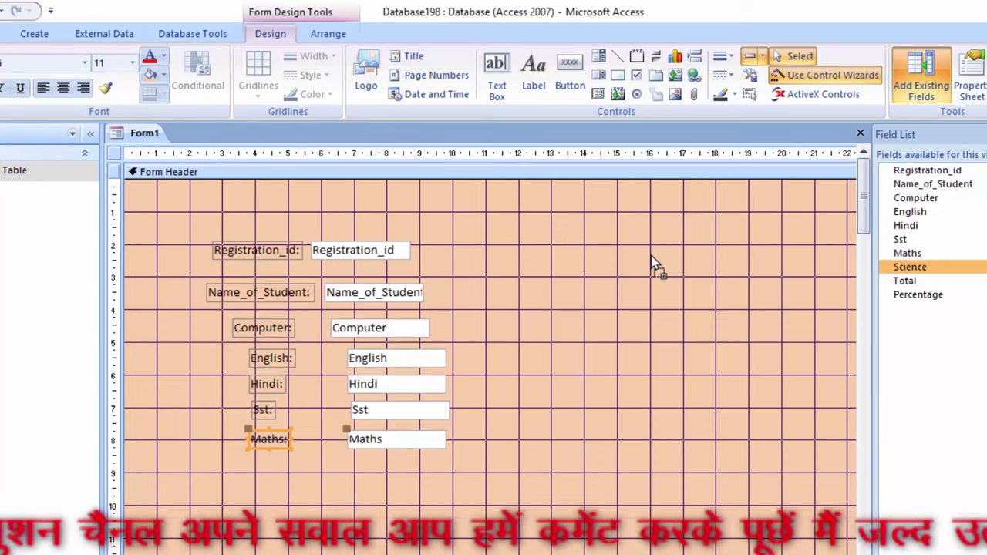
drag(651, 262, 650, 257)
drag(931, 282, 681, 333)
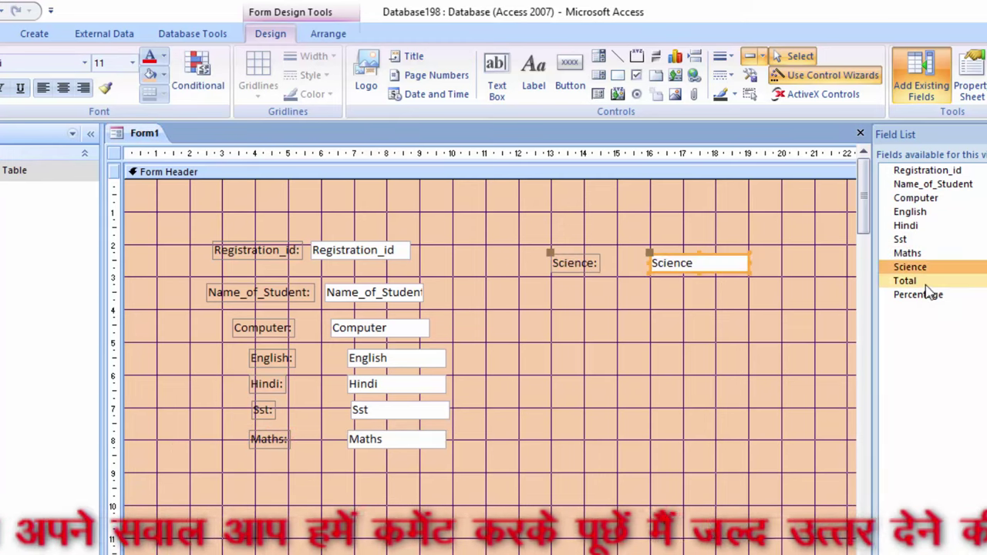
mouse_move(661, 302)
mouse_down()
mouse_move(663, 295)
mouse_move(343, 451)
mouse_move(369, 477)
mouse_up()
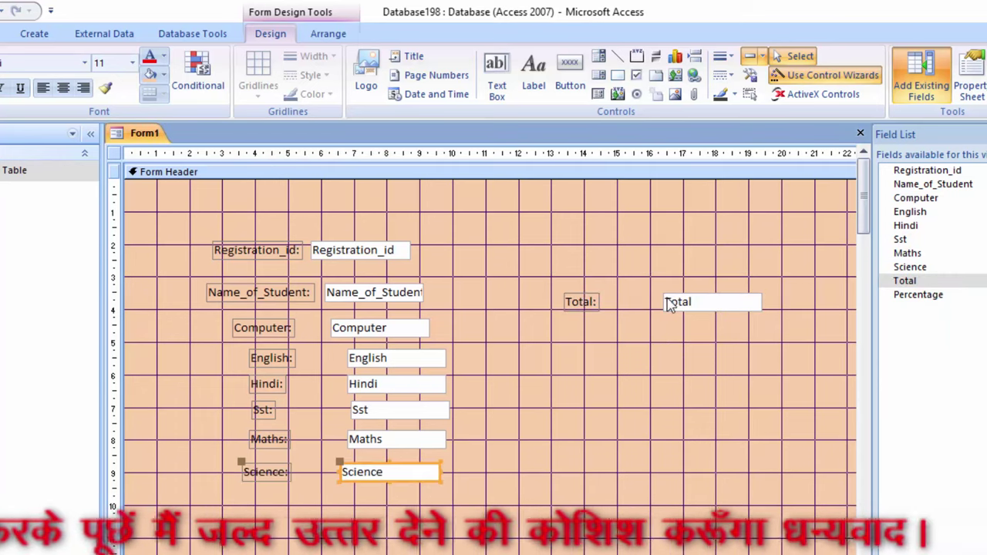
drag(683, 310, 678, 232)
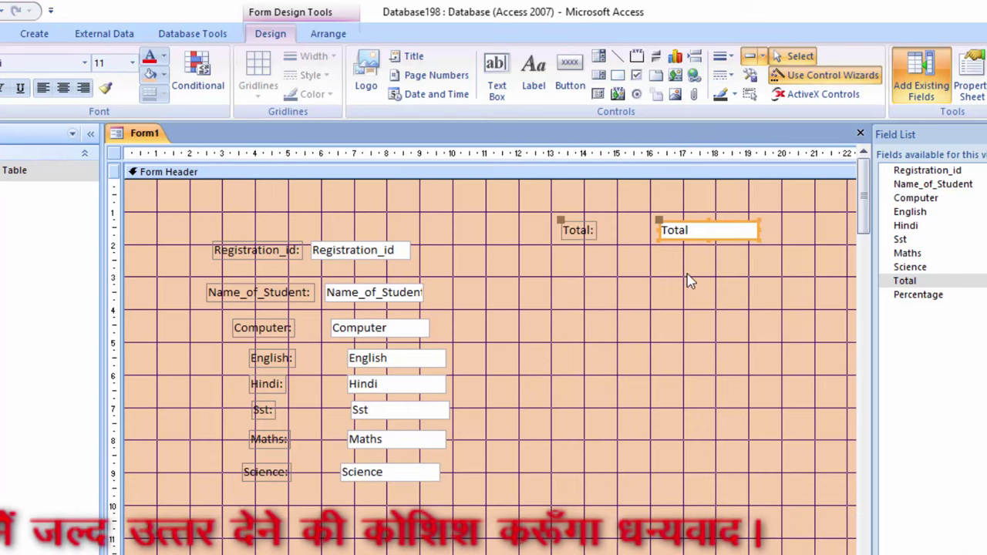
drag(937, 299, 879, 296)
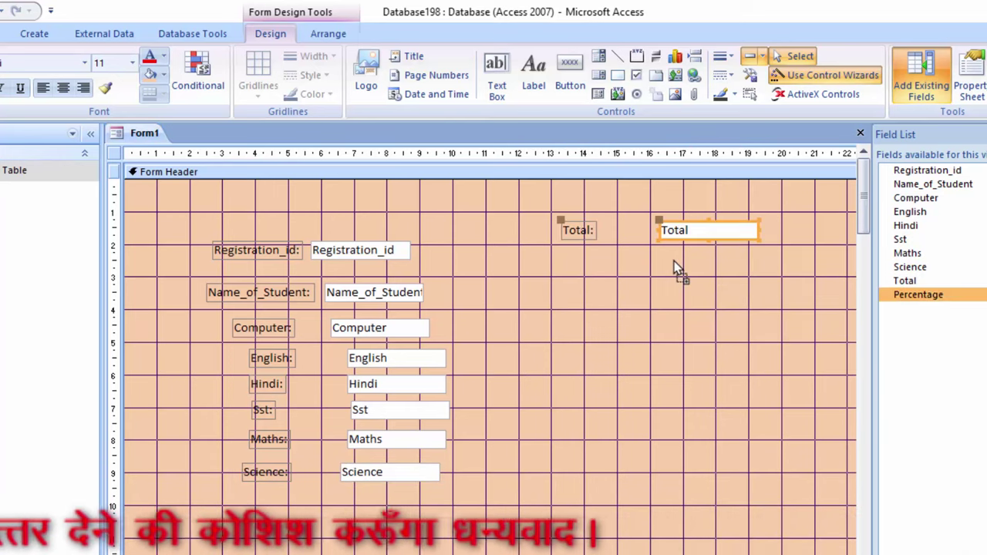
drag(674, 267, 675, 266)
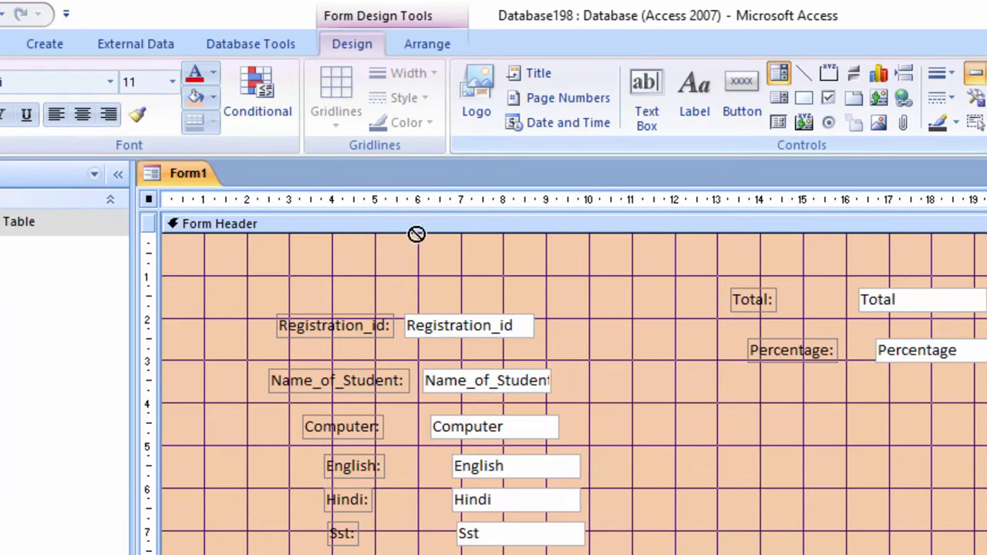
Step: Add a Registration_id combo box across the top of Form1's header that finds the matching record
drag(452, 250, 645, 279)
click(623, 345)
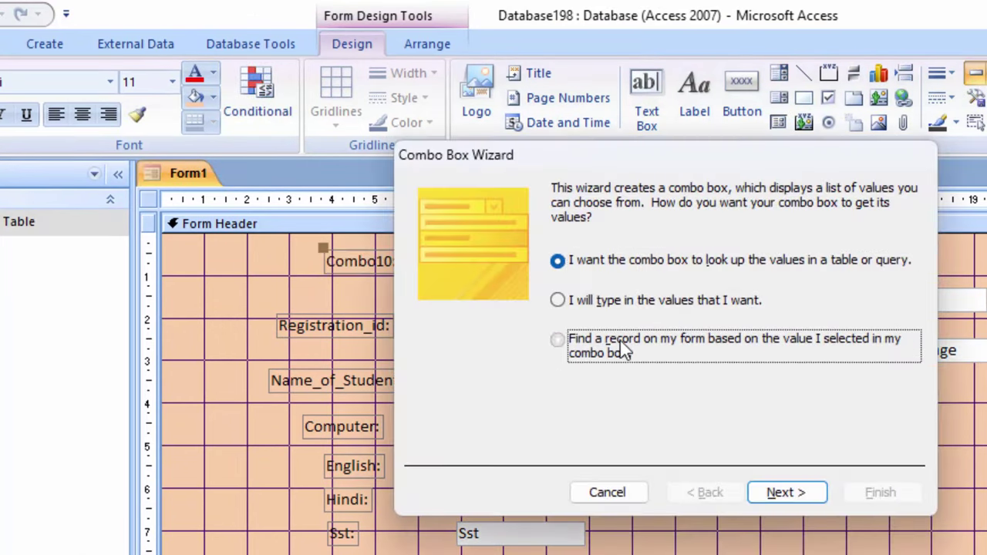
click(800, 500)
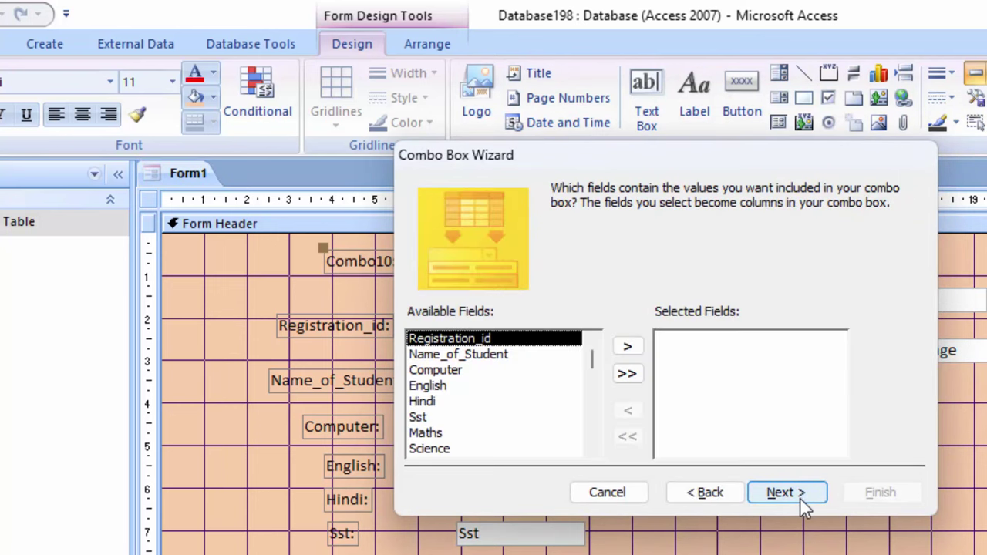
click(628, 347)
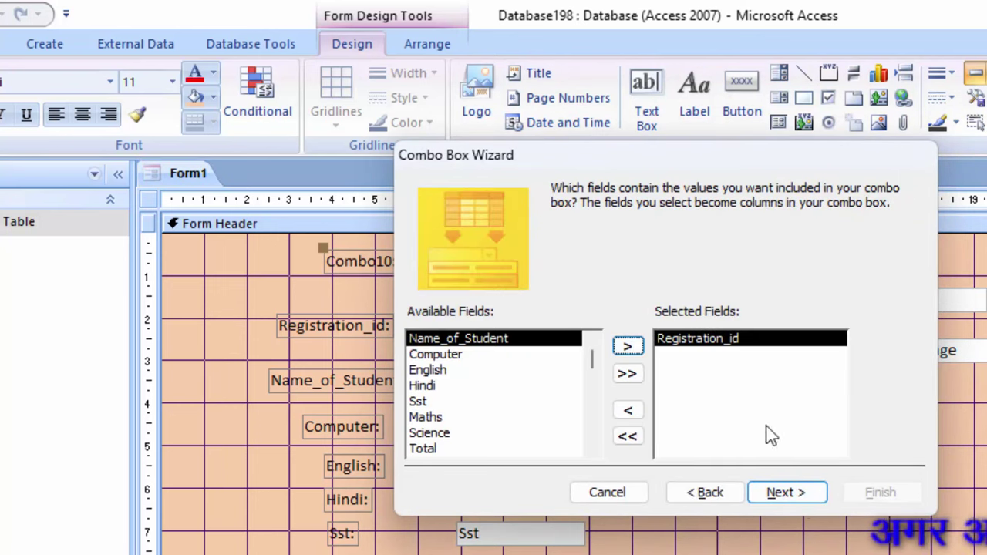
click(806, 500)
click(806, 500)
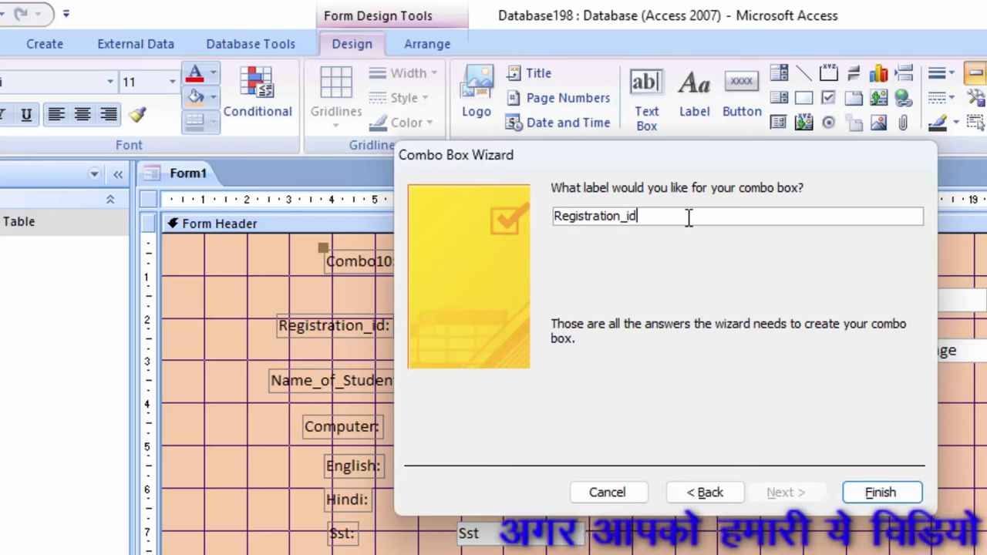
click(913, 500)
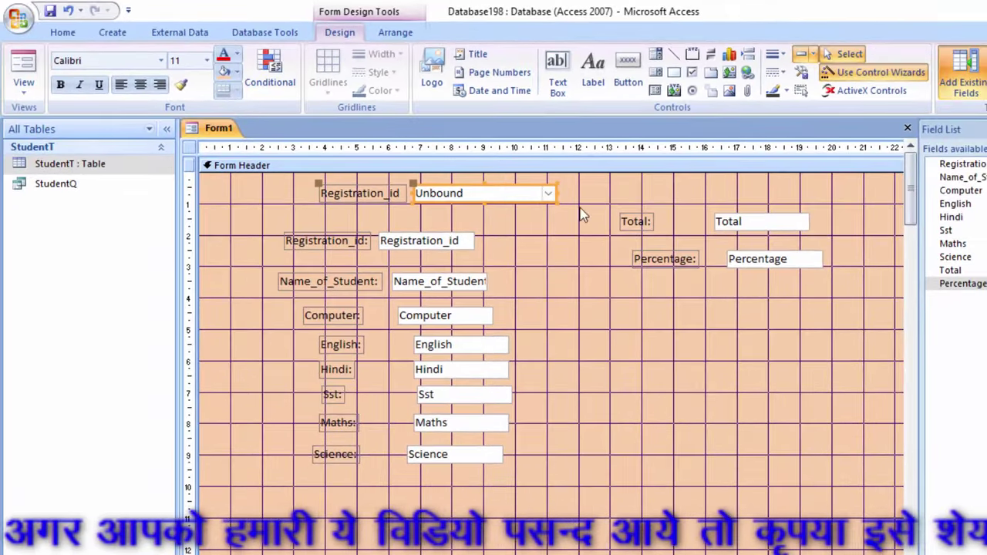
Step: Add a text-labelled Go To Next Record button below the Science field
click(624, 75)
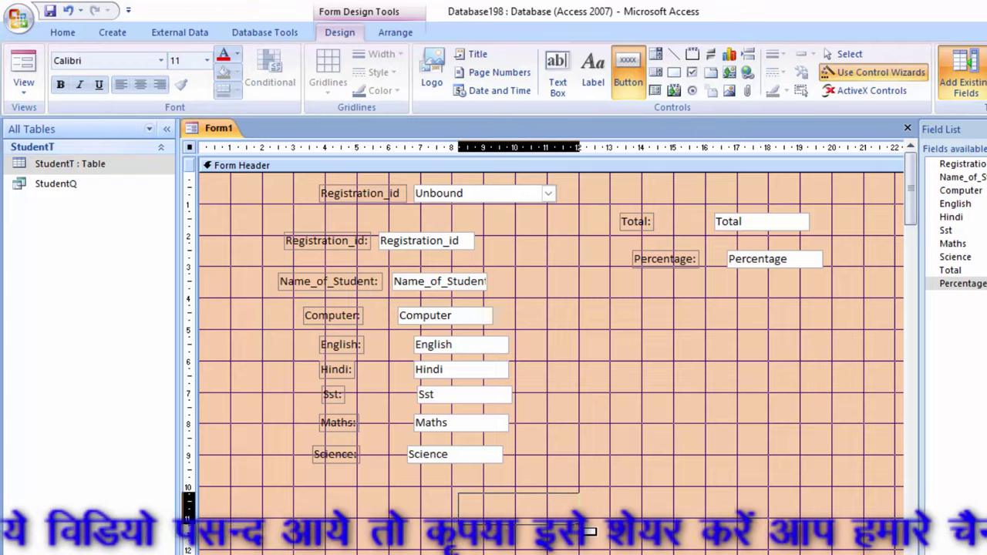
drag(580, 531, 580, 532)
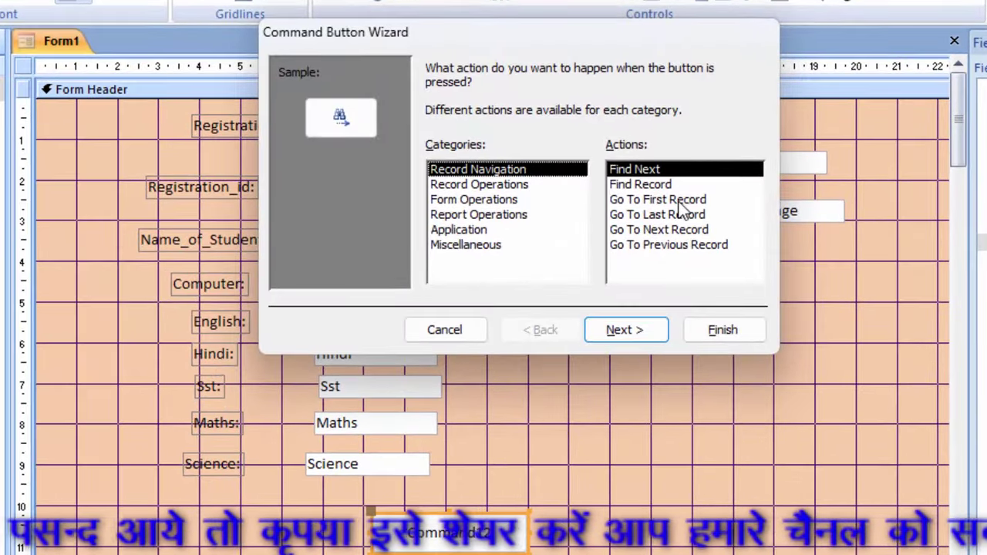
click(683, 229)
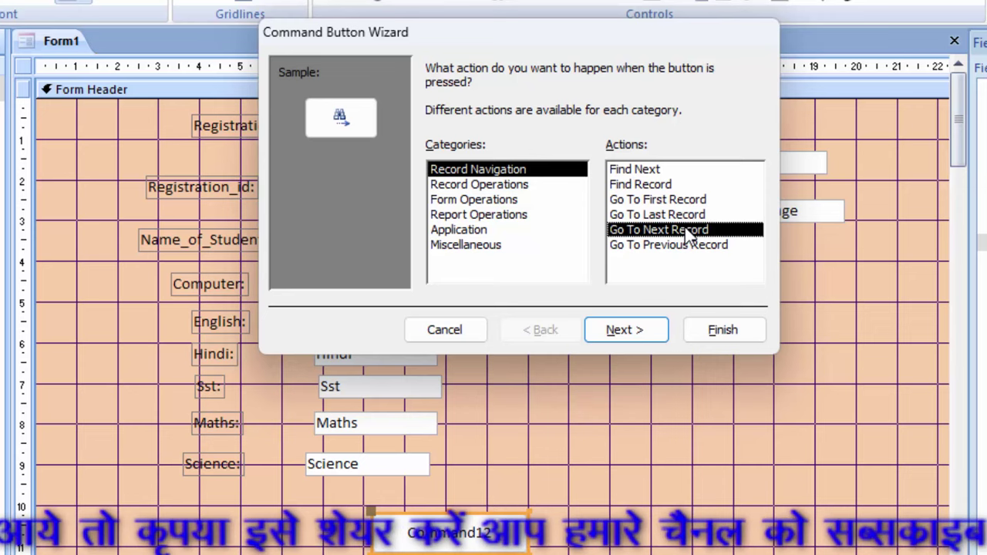
click(662, 335)
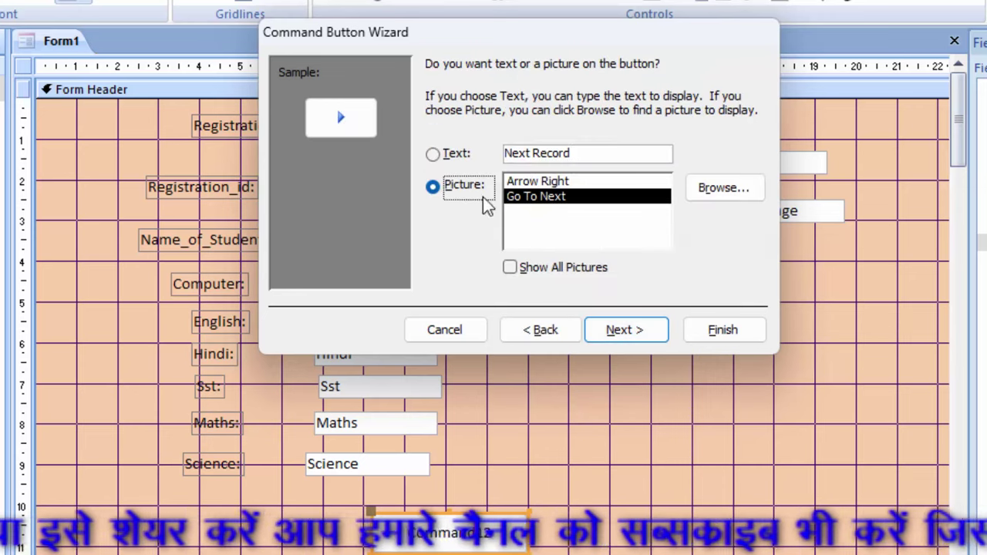
click(455, 154)
click(633, 330)
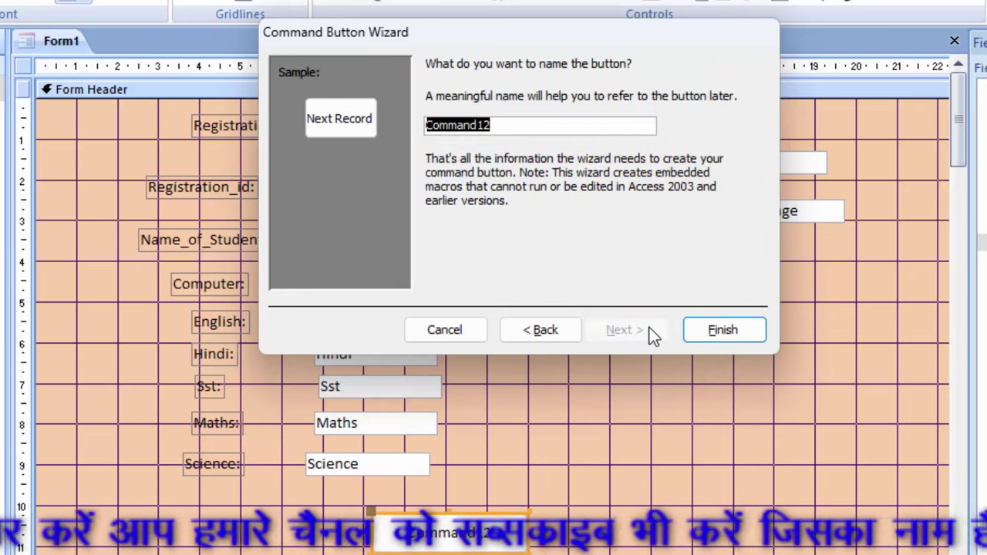
click(704, 333)
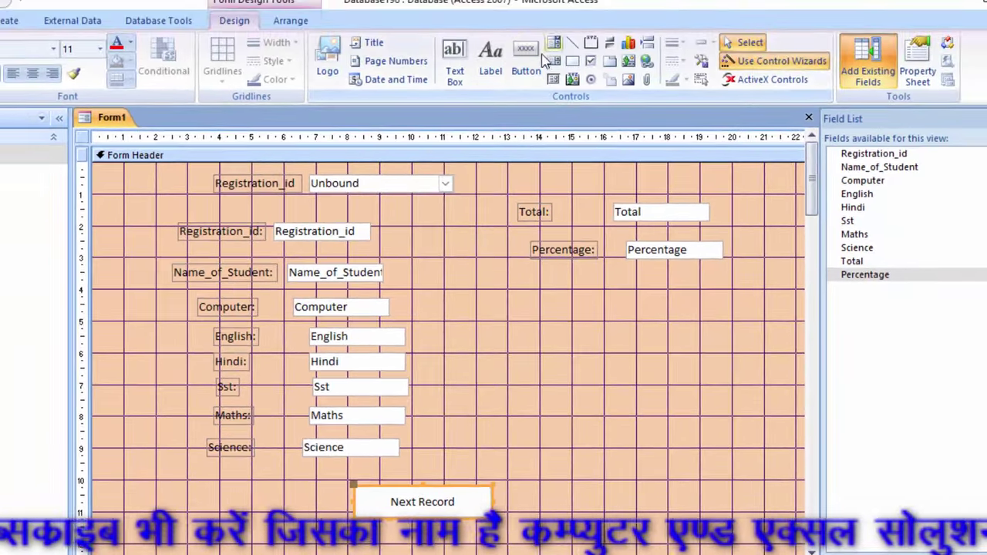
click(527, 57)
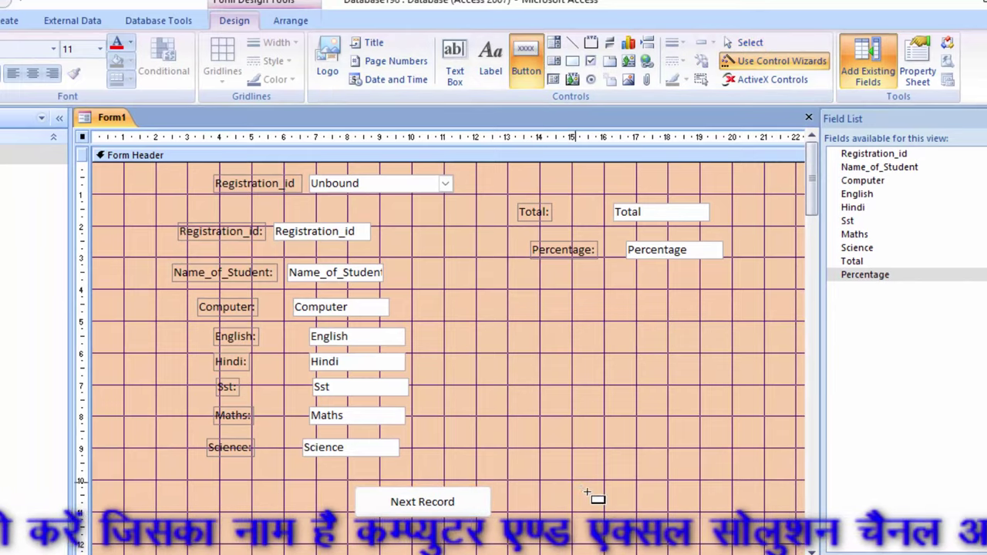
Step: Add a text-labelled Delete Record button right of Next Record and widen it
drag(586, 492, 697, 517)
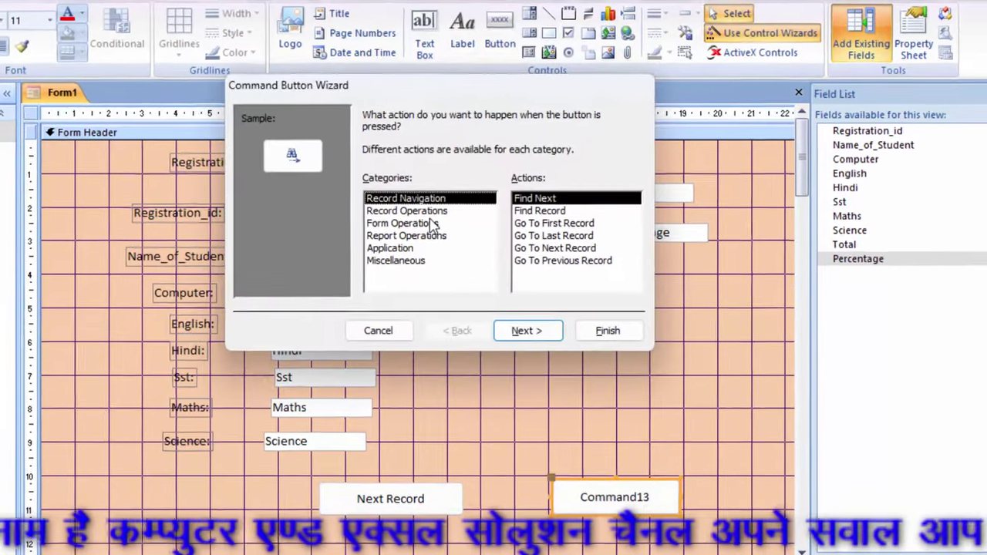
click(345, 173)
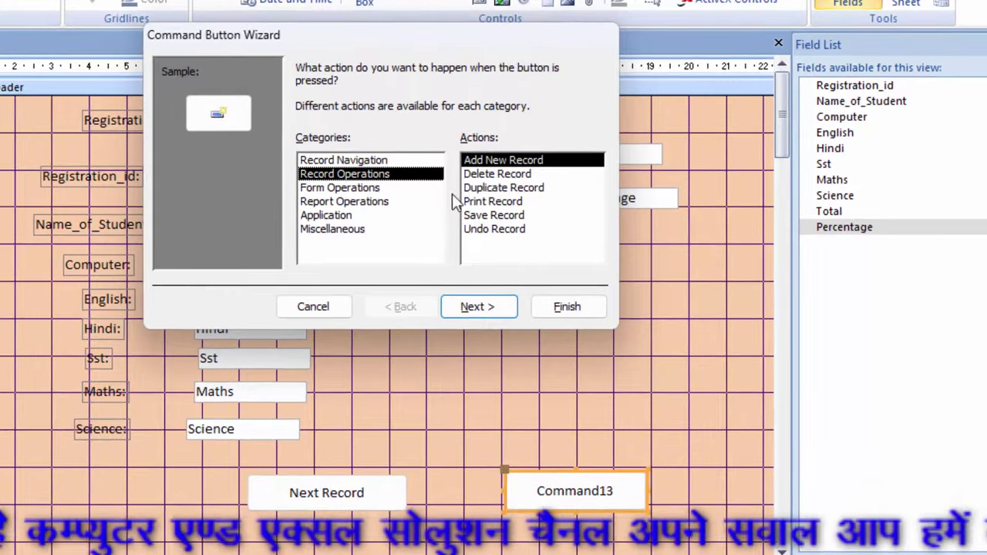
click(511, 176)
click(502, 312)
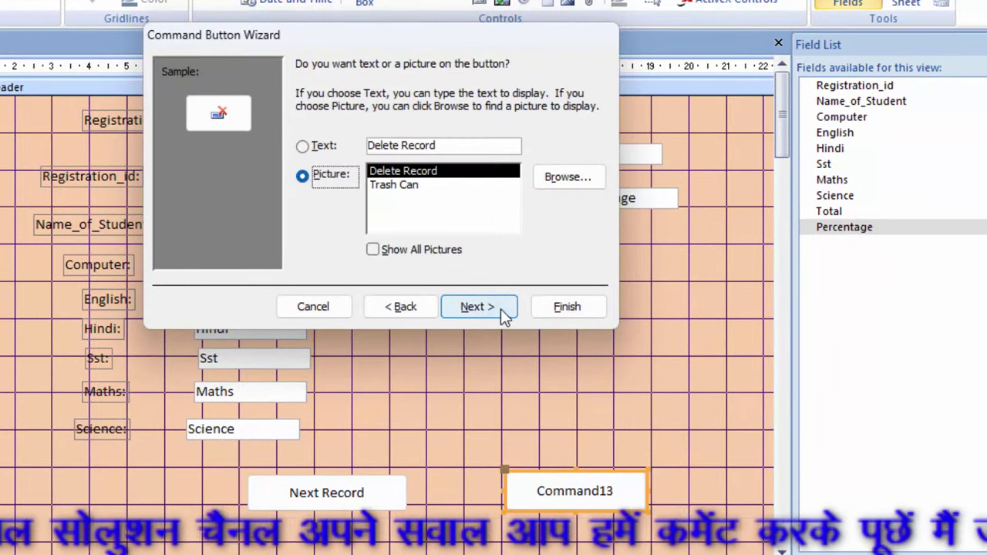
click(303, 146)
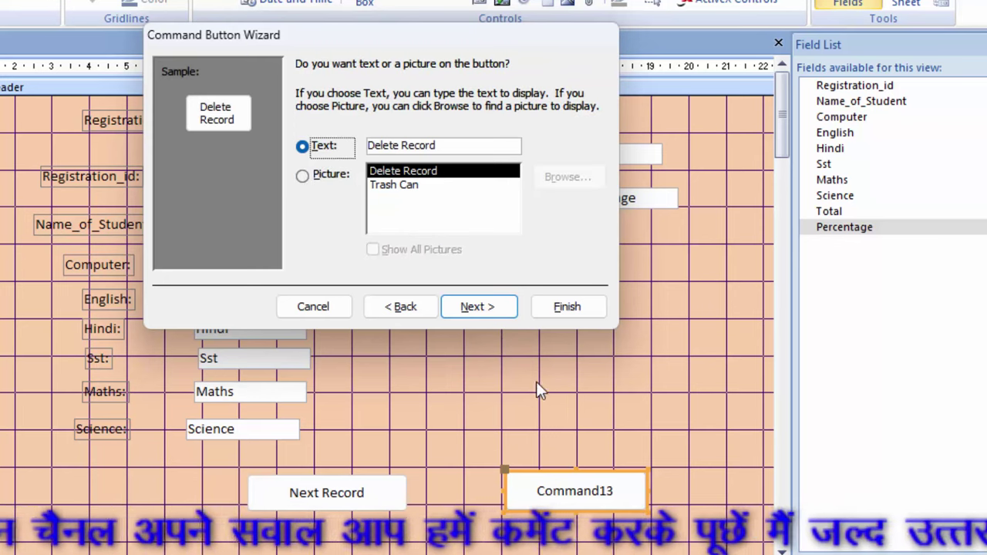
click(490, 313)
click(567, 308)
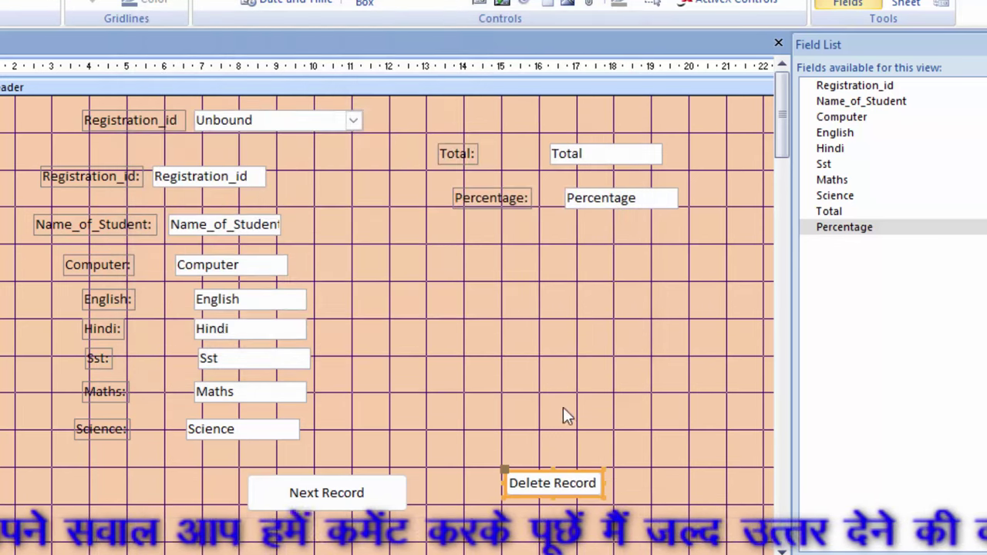
drag(604, 496, 628, 507)
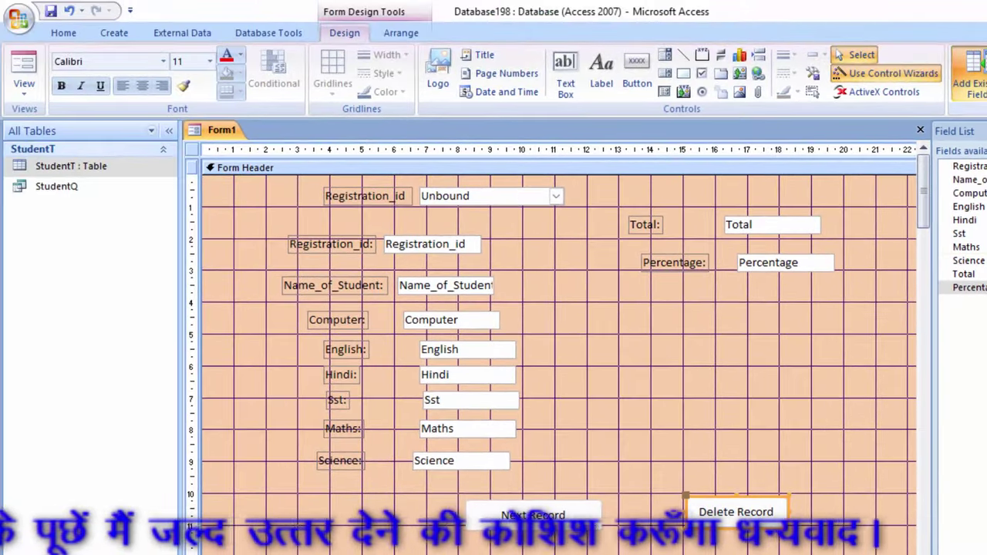
Step: Set the form's Pop Up property to Yes and view it in Form View
key(F4)
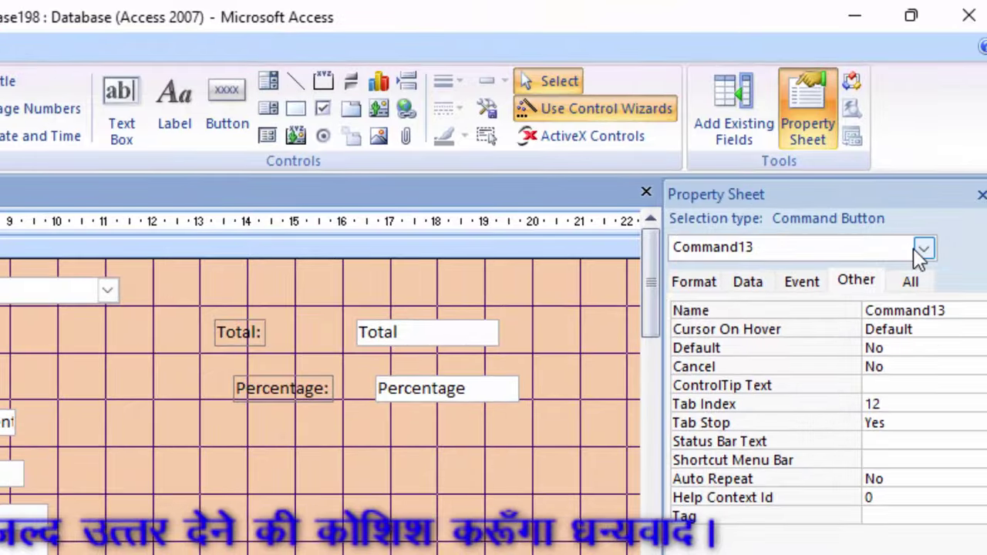
click(923, 248)
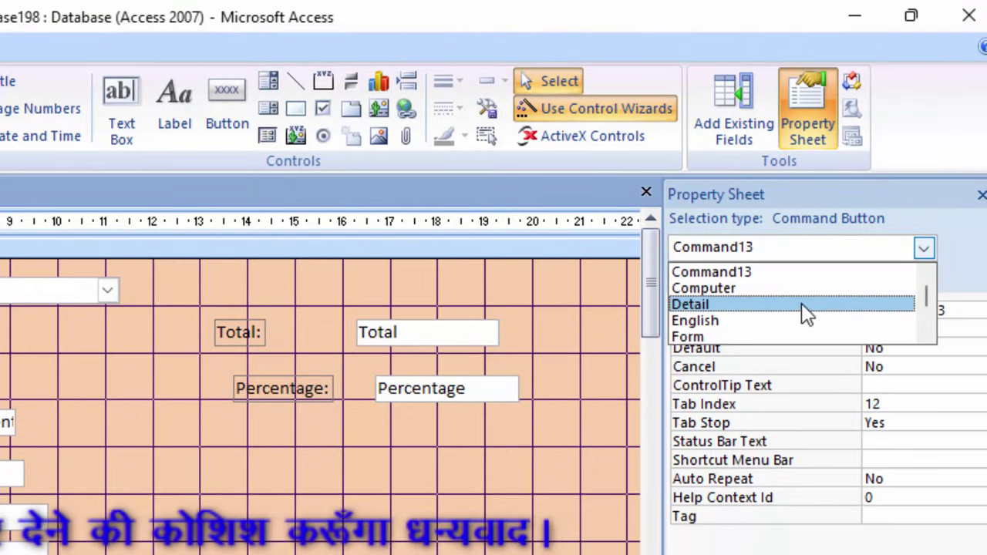
click(749, 337)
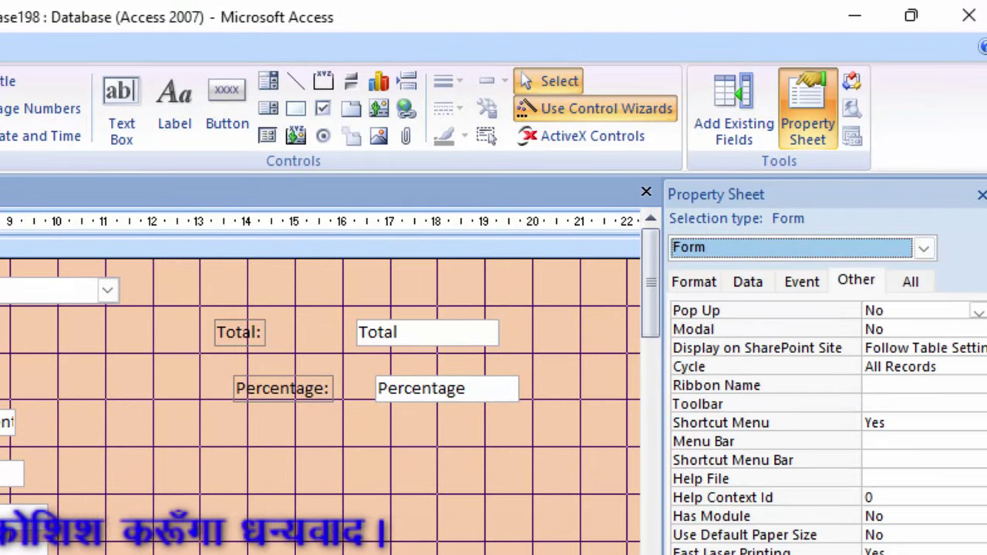
click(977, 310)
click(916, 326)
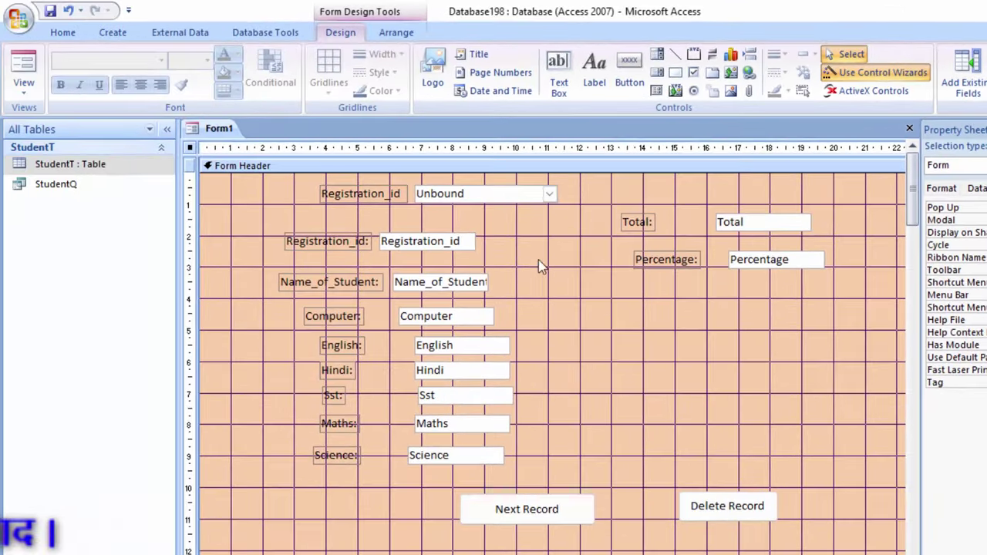
click(32, 63)
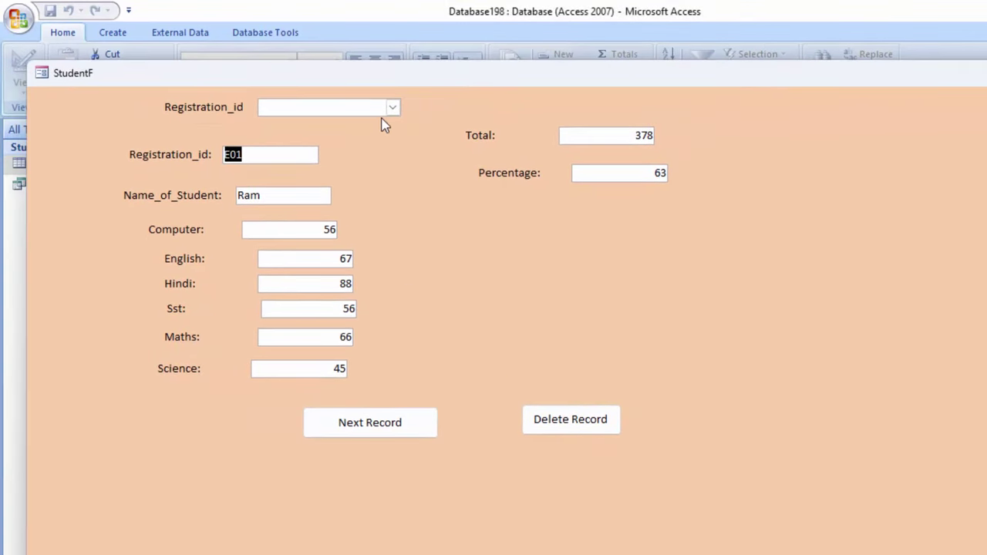
Step: Pick E02 in the Registration_id finder, go to the next record, then pick E01
click(392, 110)
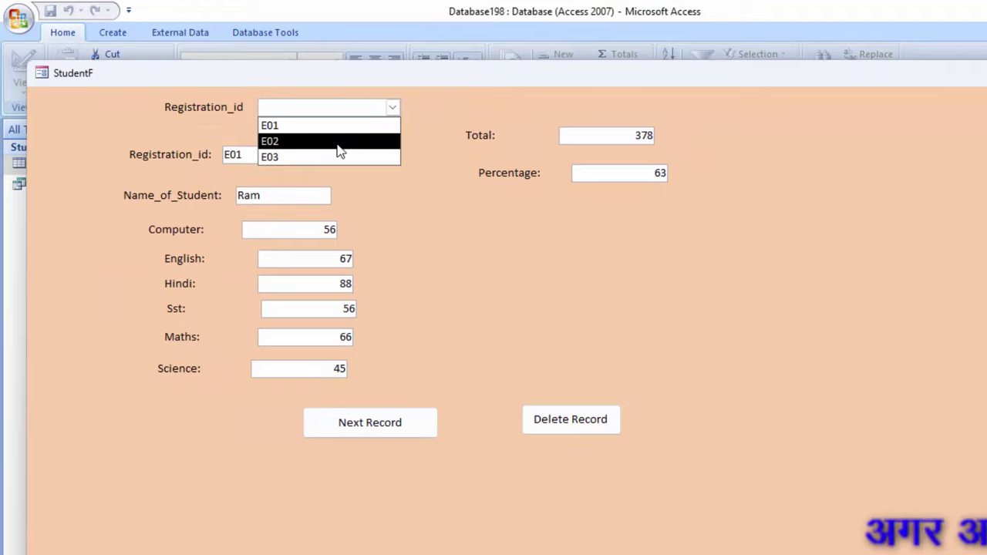
click(335, 141)
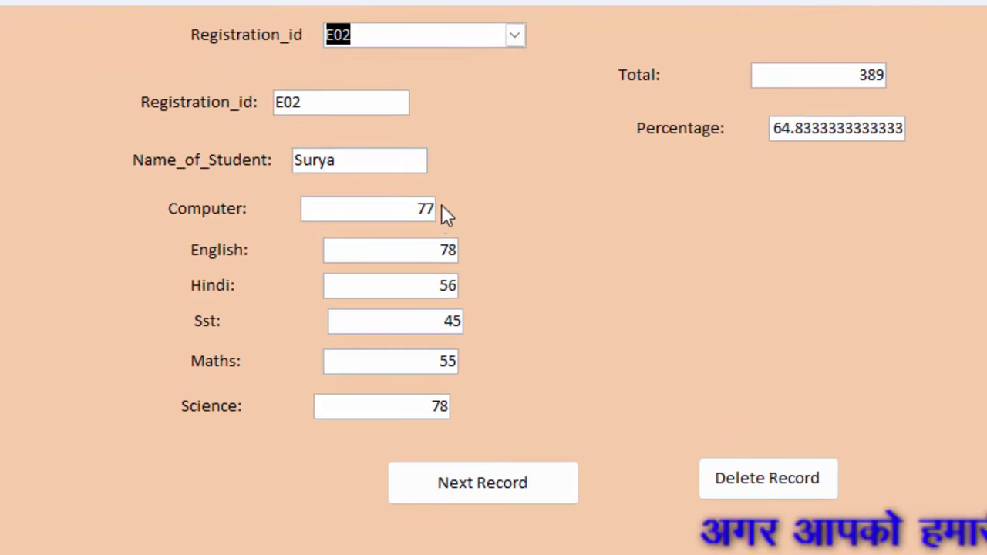
click(520, 493)
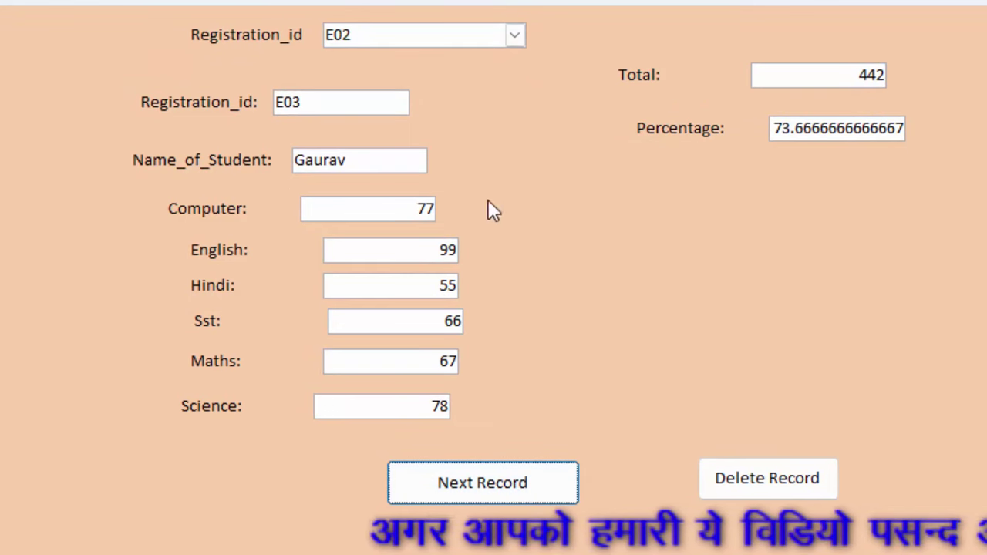
click(514, 35)
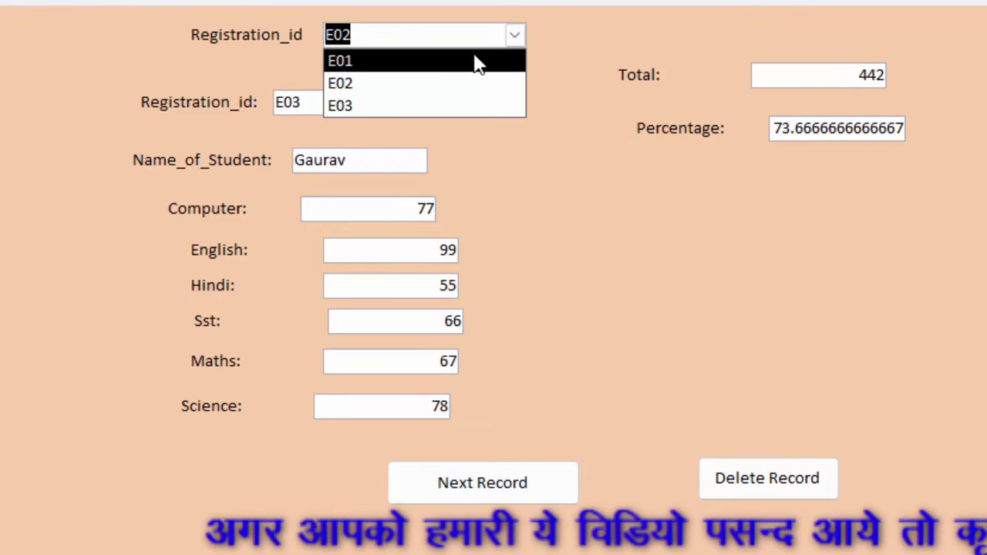
click(476, 67)
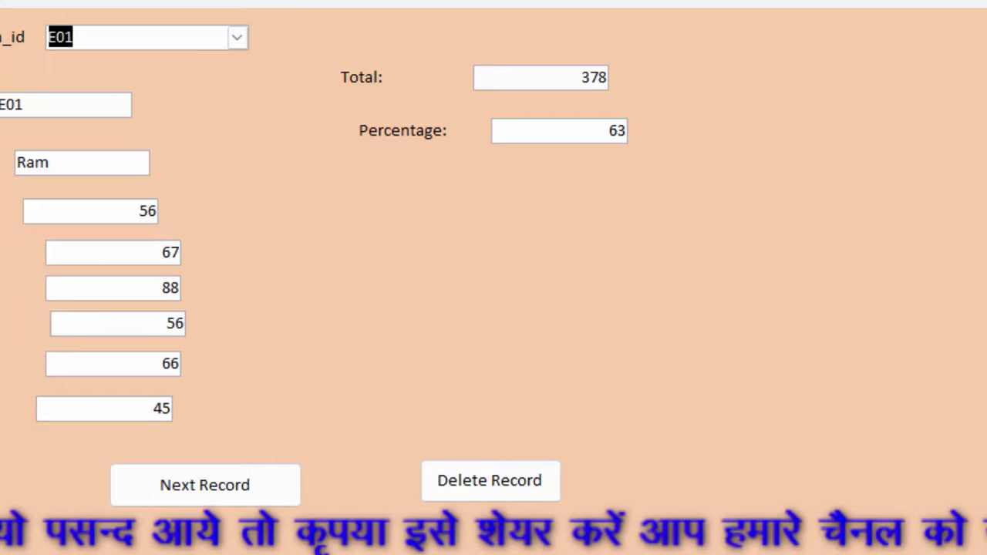
Step: Close the form, saving it under the name StudentF
key(ctrl+w)
click(701, 376)
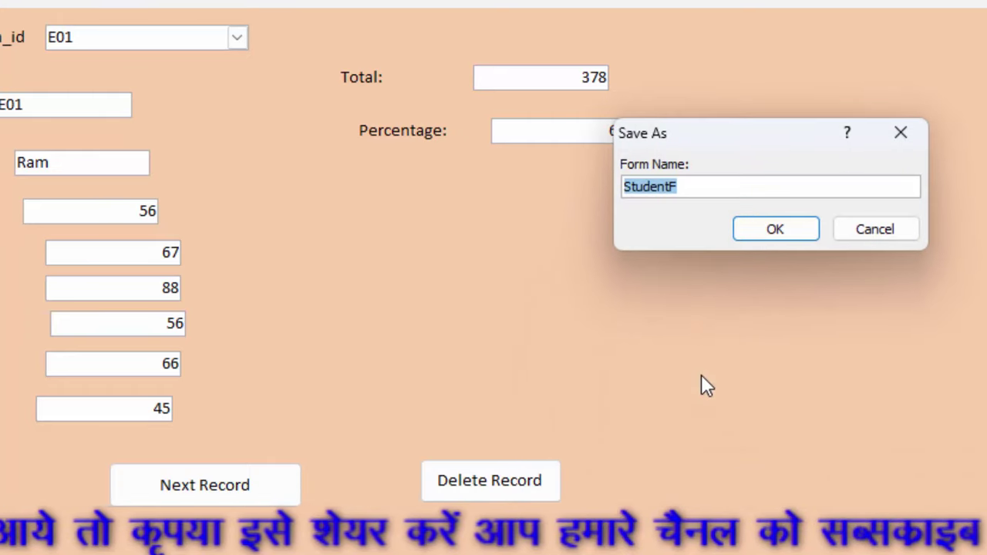
click(775, 229)
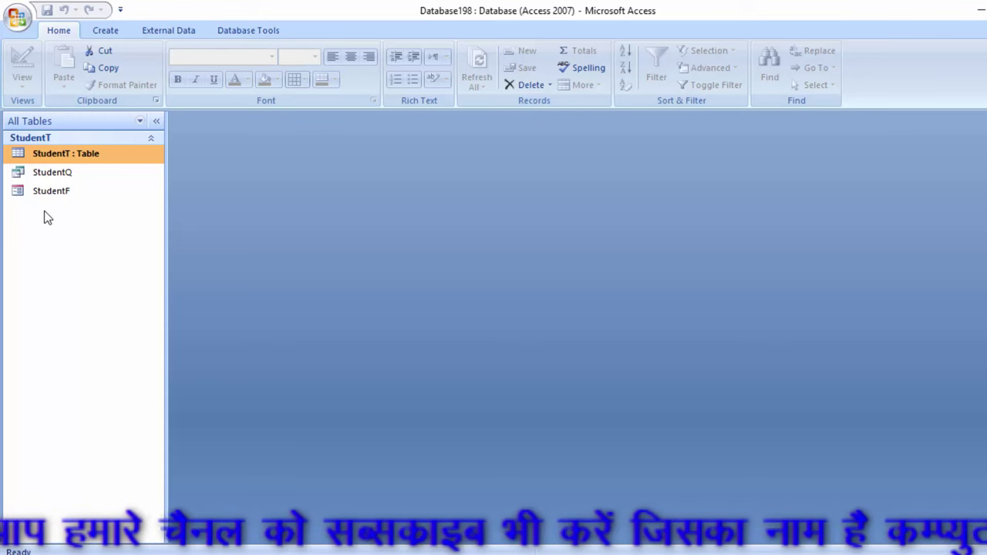
click(108, 31)
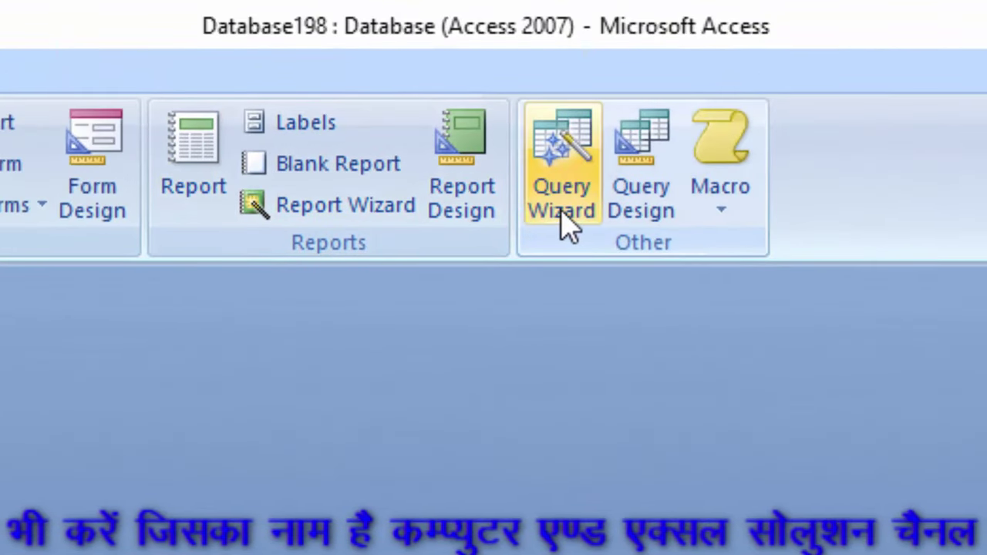
Step: Start a Simple Query Wizard query on StudentQ including all its fields
click(590, 146)
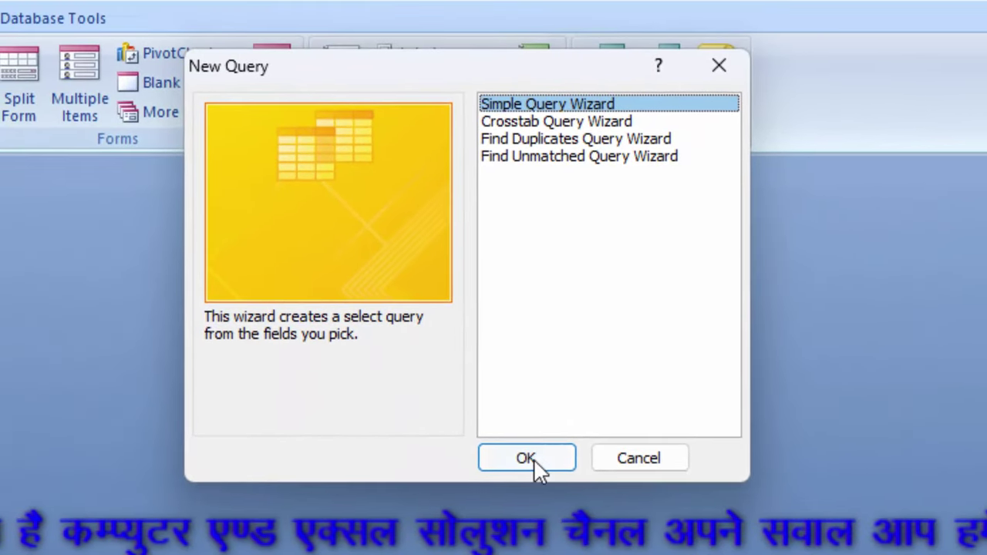
click(455, 380)
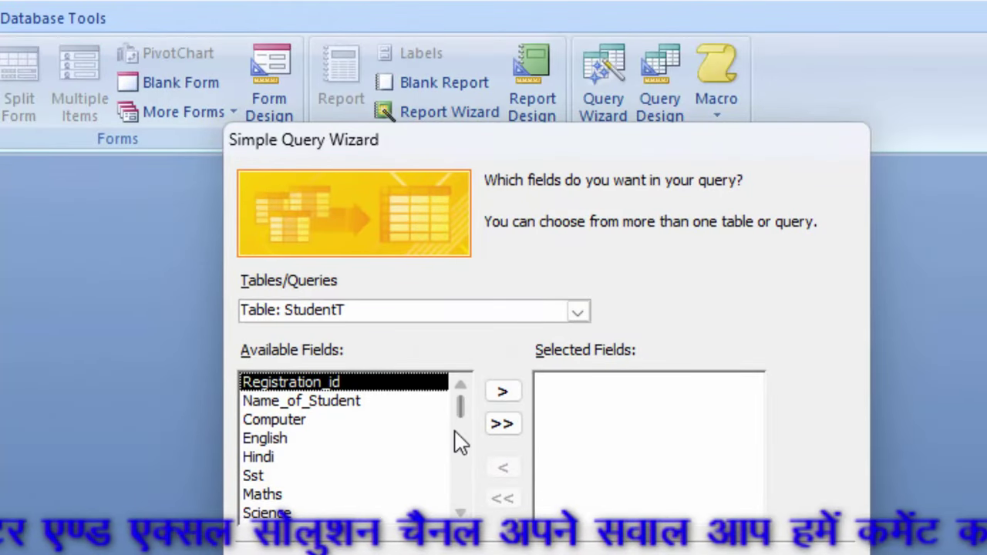
click(502, 423)
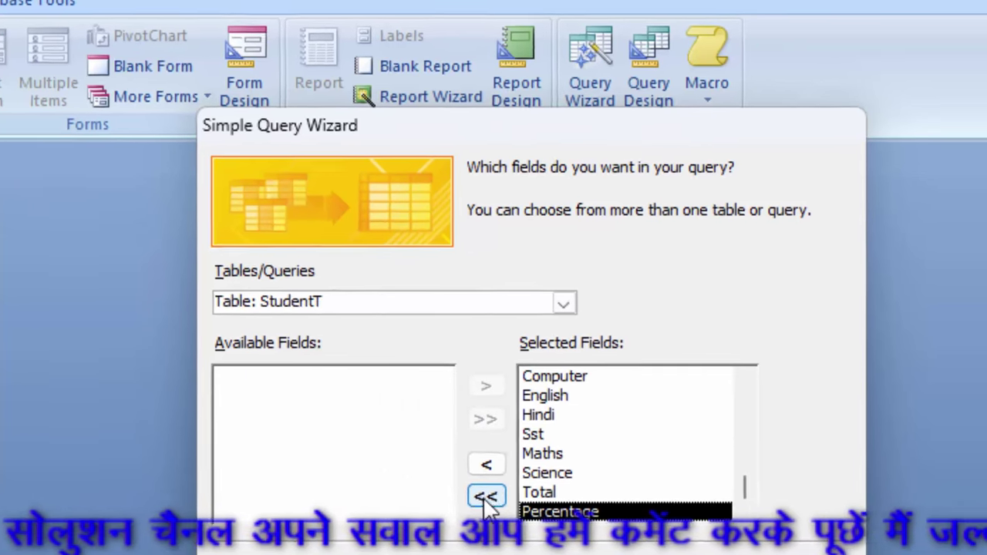
click(485, 497)
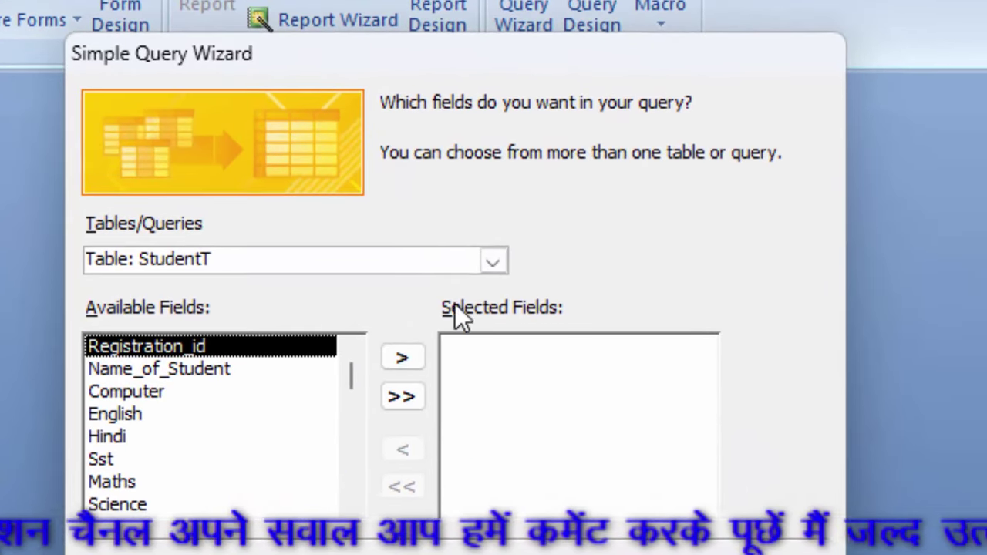
click(493, 260)
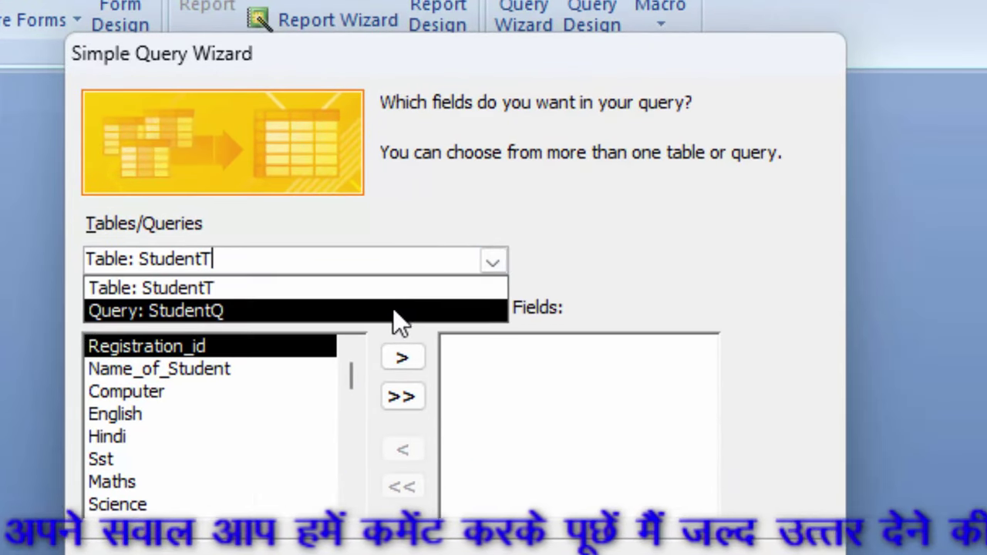
click(394, 308)
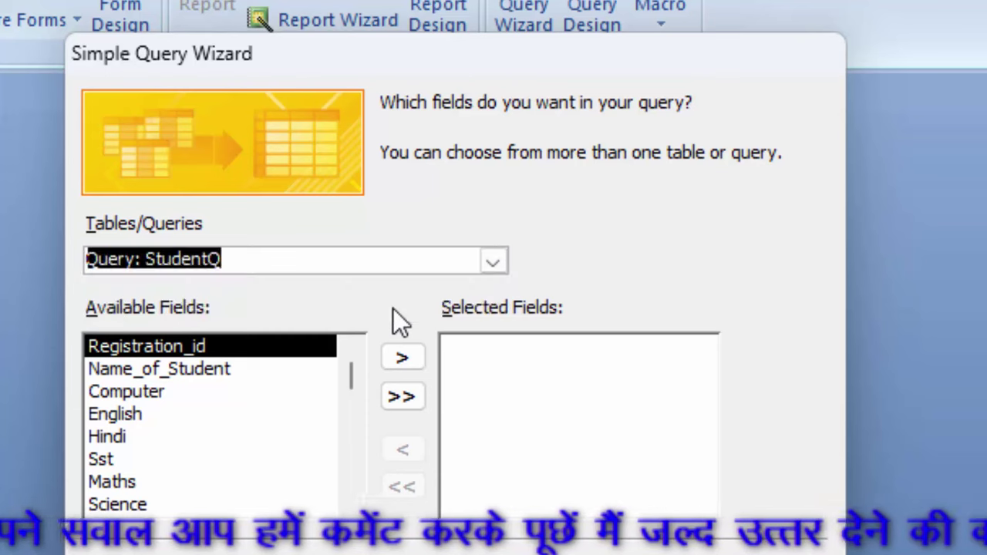
click(403, 397)
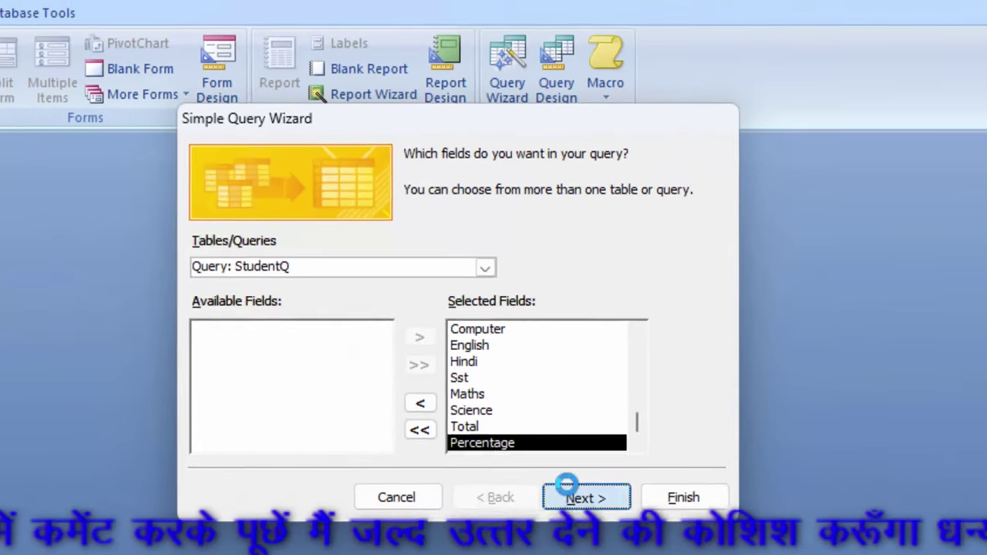
click(602, 552)
click(580, 498)
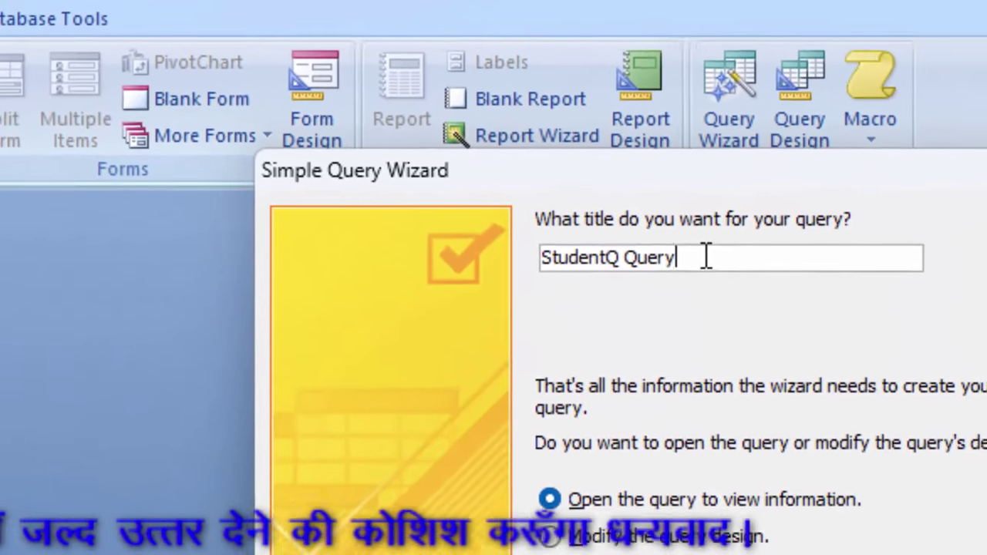
Step: Title the query StudentMQuery and finish with the option to modify its design
drag(478, 179, 431, 179)
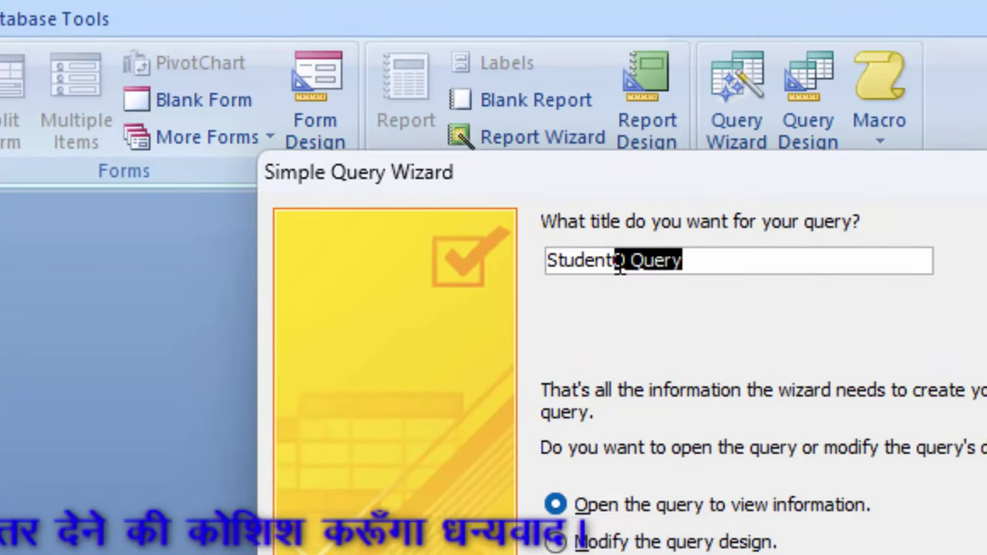
key(ctrl+a)
key(BackSpace)
text(StudentM)
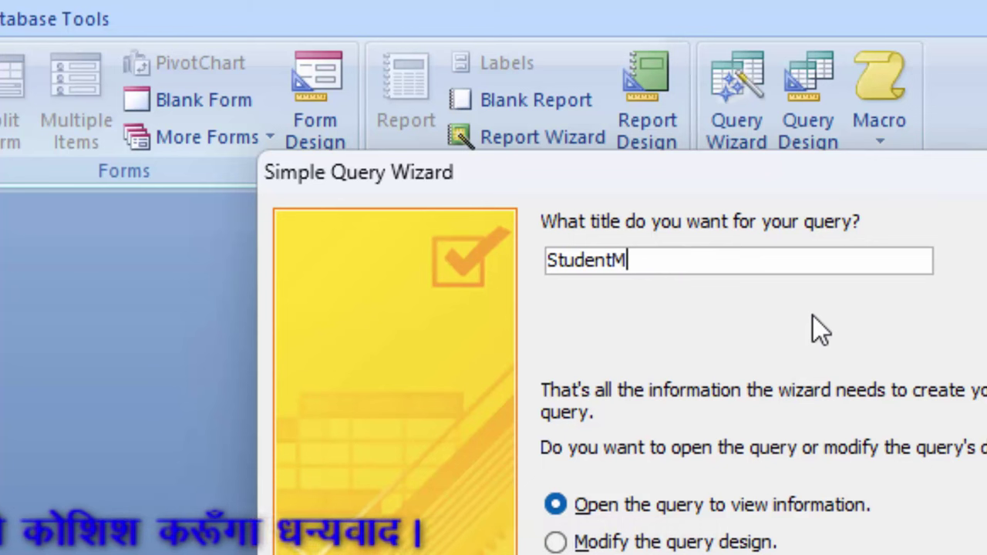
text(Query)
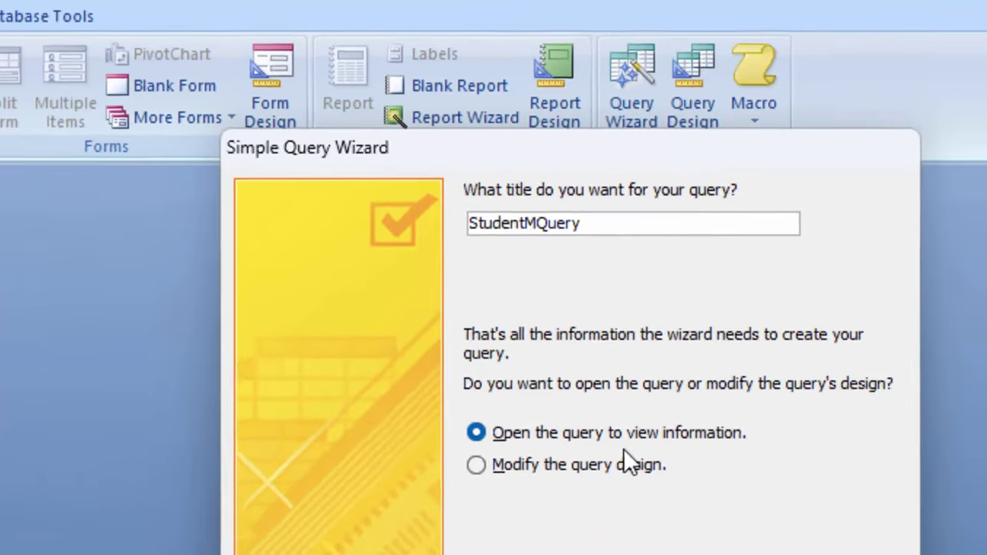
click(737, 544)
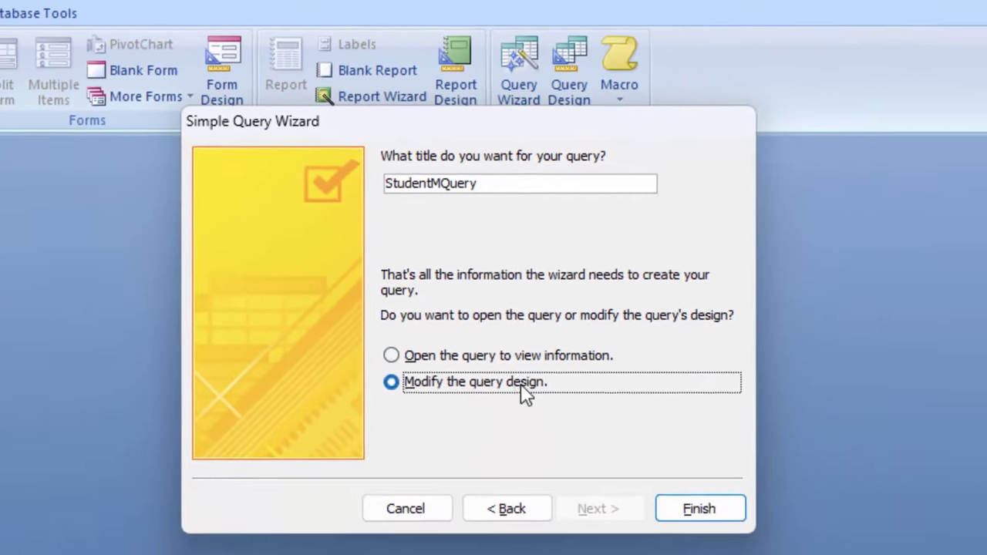
click(702, 460)
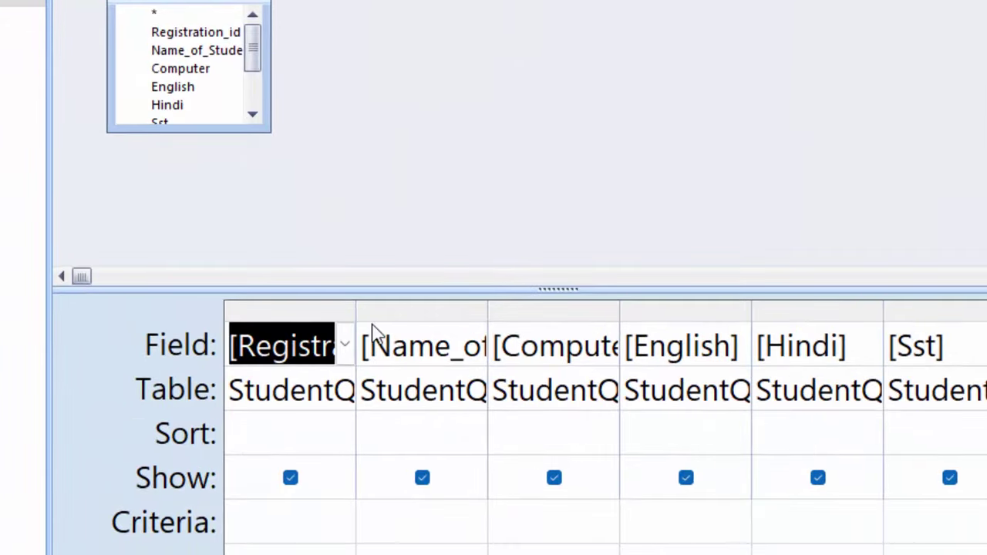
Step: Widen the Registration_id column and enter [Form]![StudentF]![Registration_id] as its criteria
drag(354, 317, 452, 346)
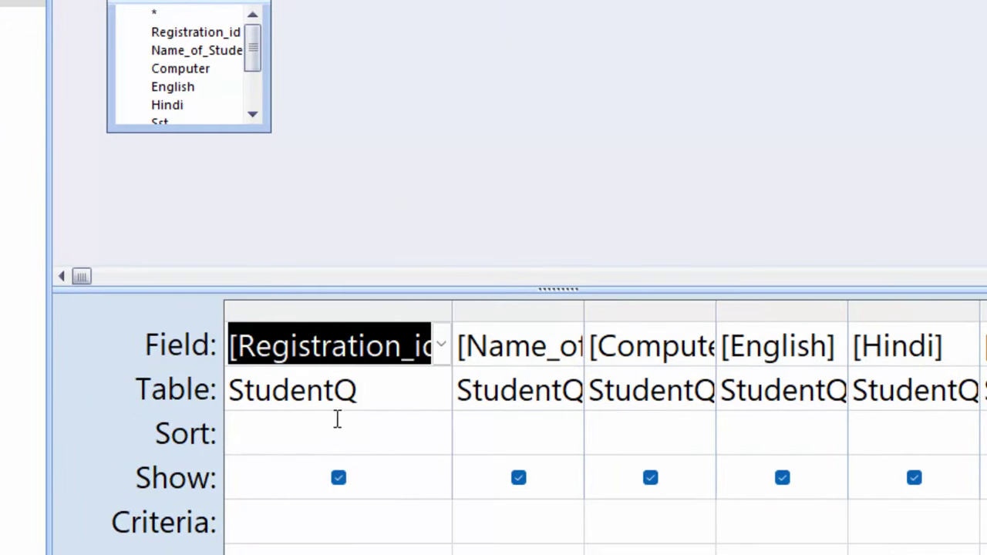
click(316, 516)
right_click(315, 516)
click(303, 519)
text([Form]![)
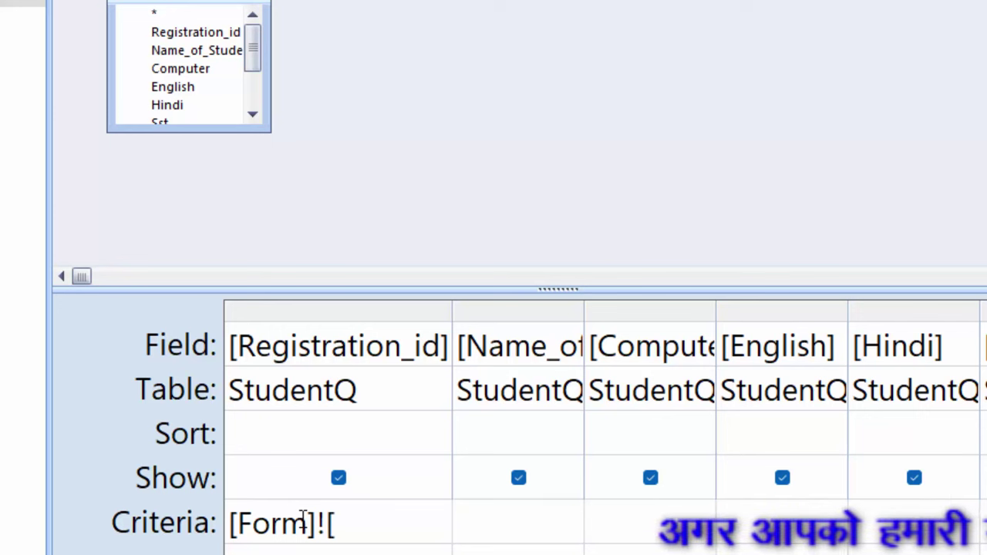
text(Studeny)
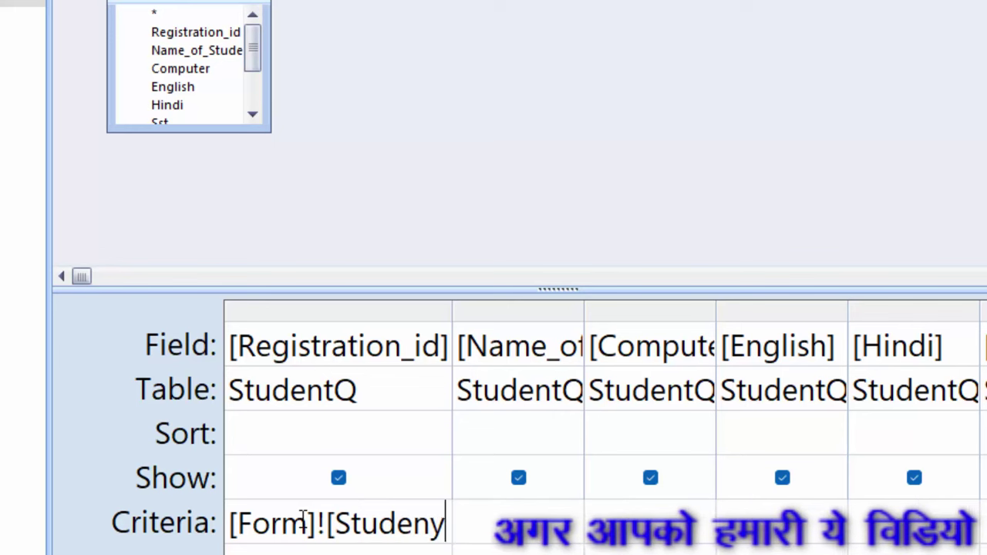
text(t)
key(BackSpace)
key(BackSpace)
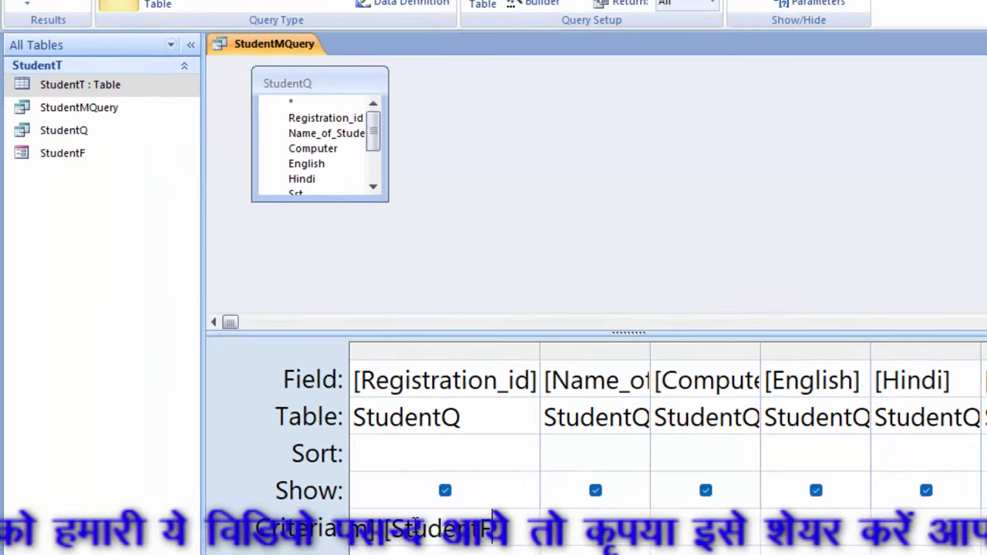
text(])
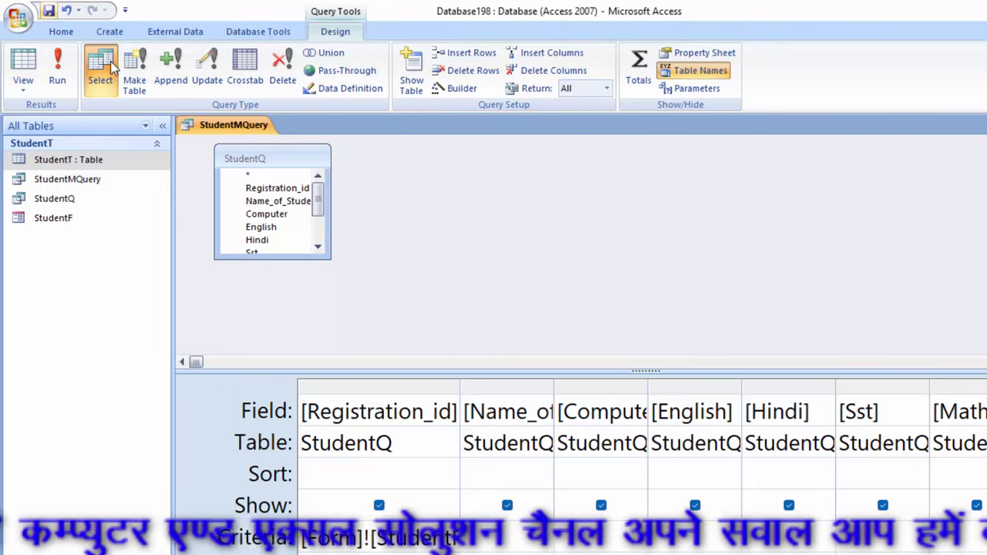
Step: Close the query design and run StudentMQuery, leaving the parameter prompt blank
right_click(227, 125)
click(263, 154)
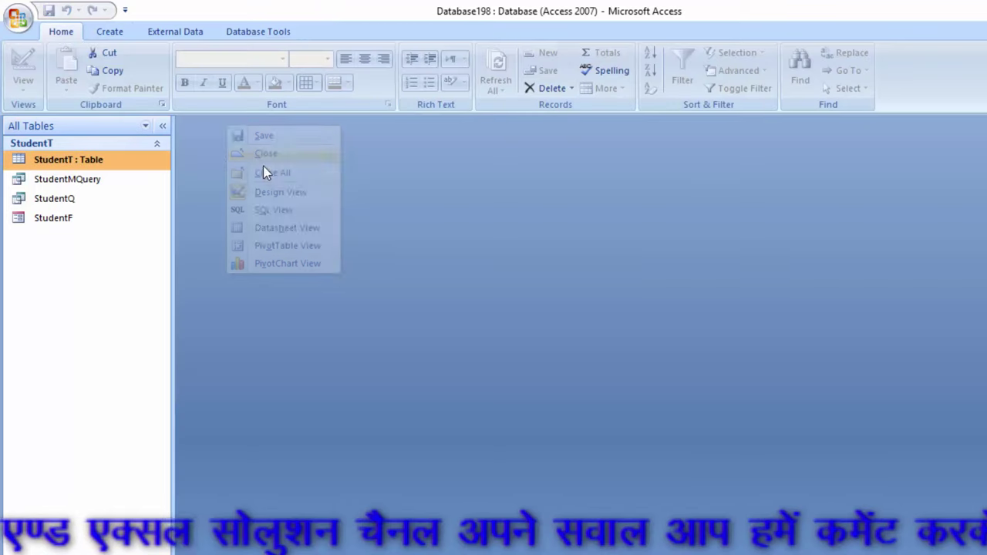
double_click(102, 181)
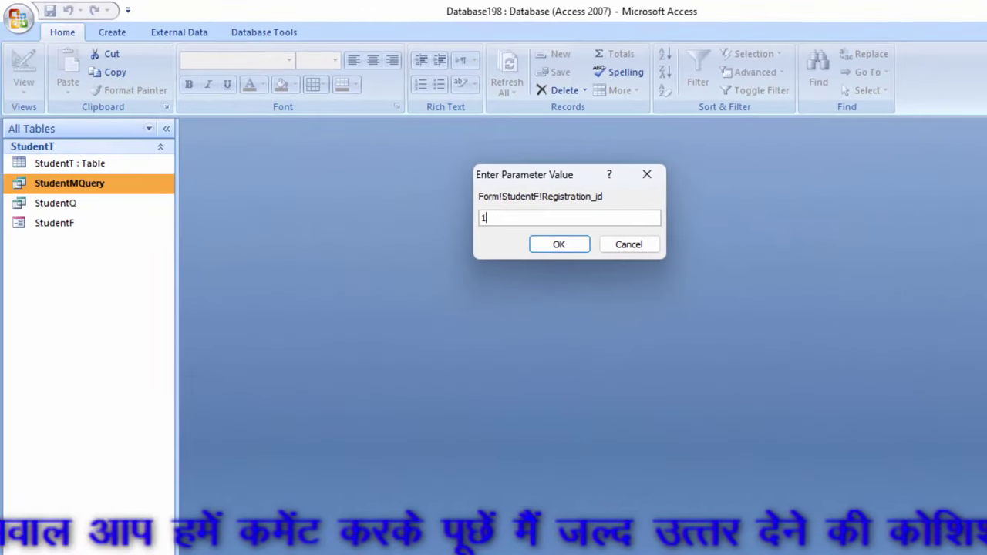
text(1)
click(541, 253)
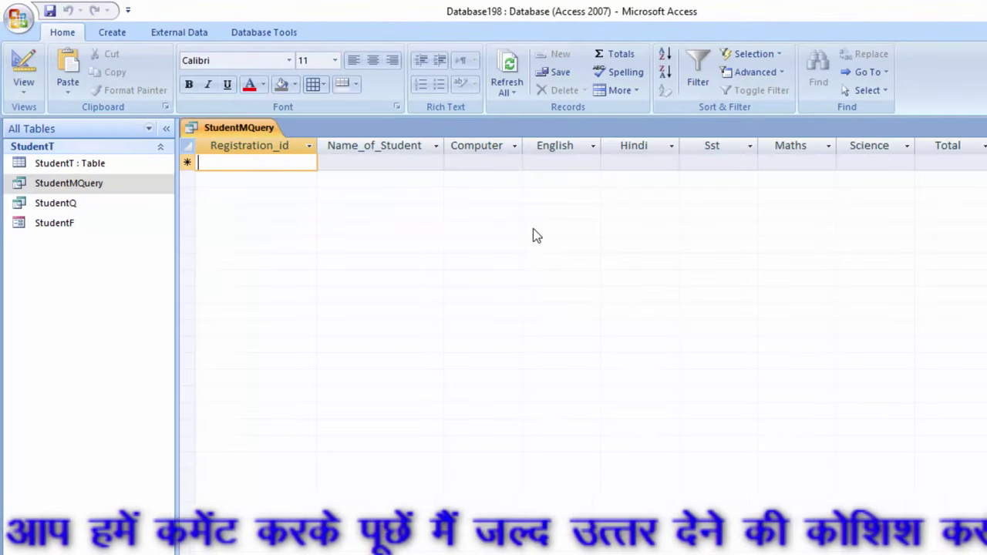
Step: Close the query results and open the StudentF form maximized
right_click(258, 130)
click(284, 157)
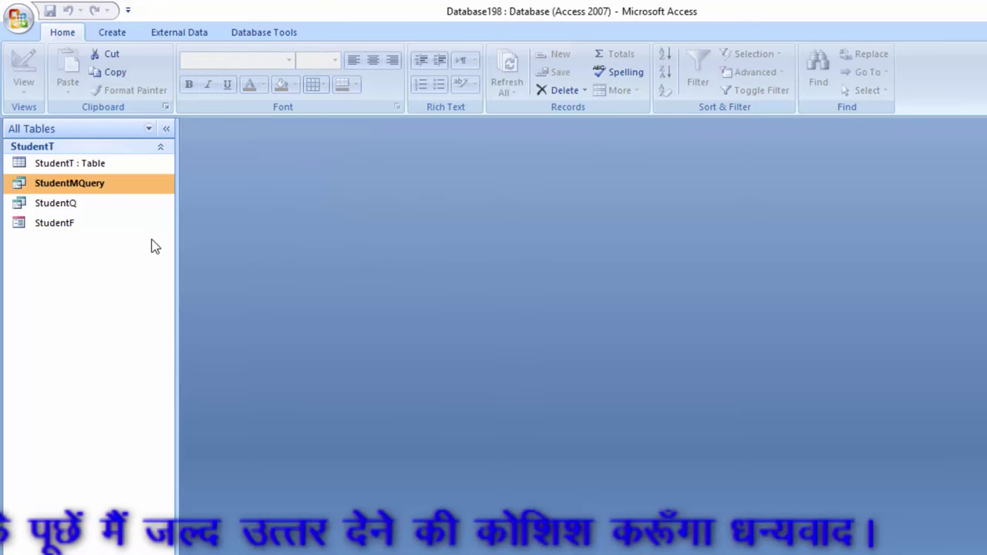
double_click(97, 225)
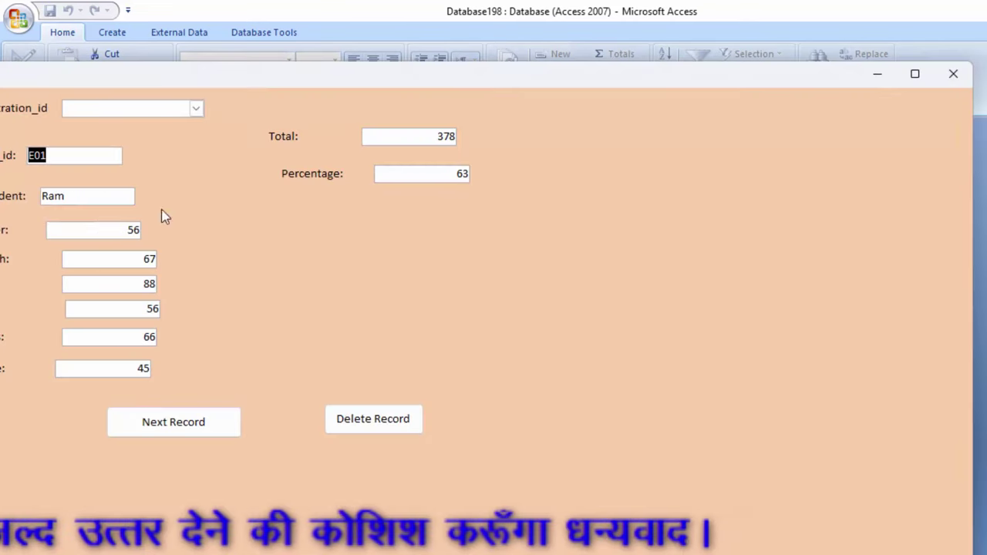
double_click(503, 77)
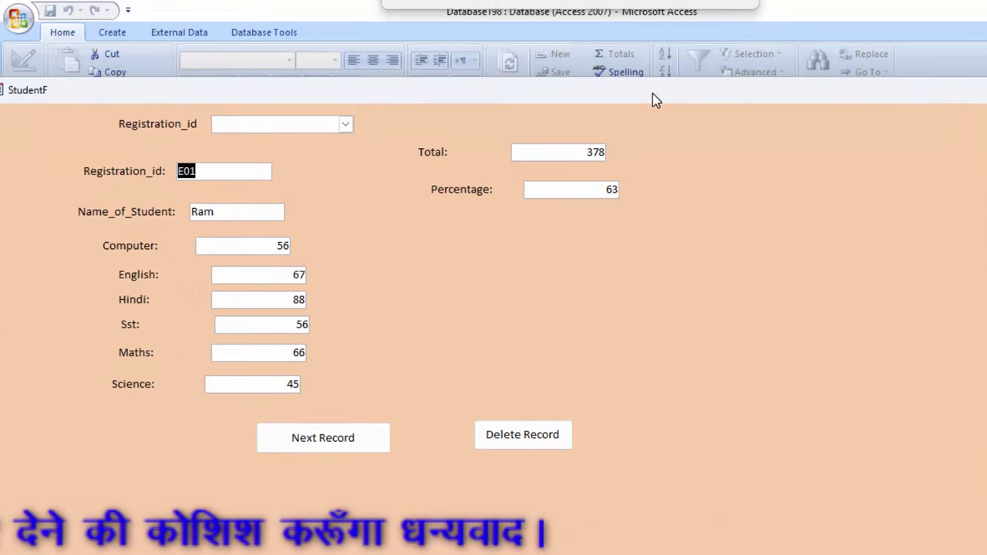
Step: Start the Report Wizard on StudentMQuery with all its fields
key(ctrl+F4)
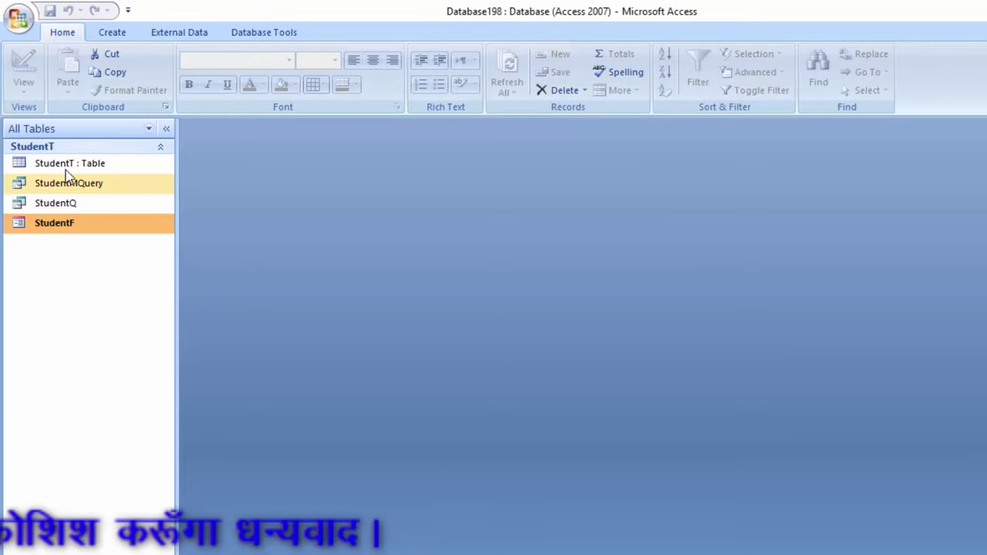
click(104, 32)
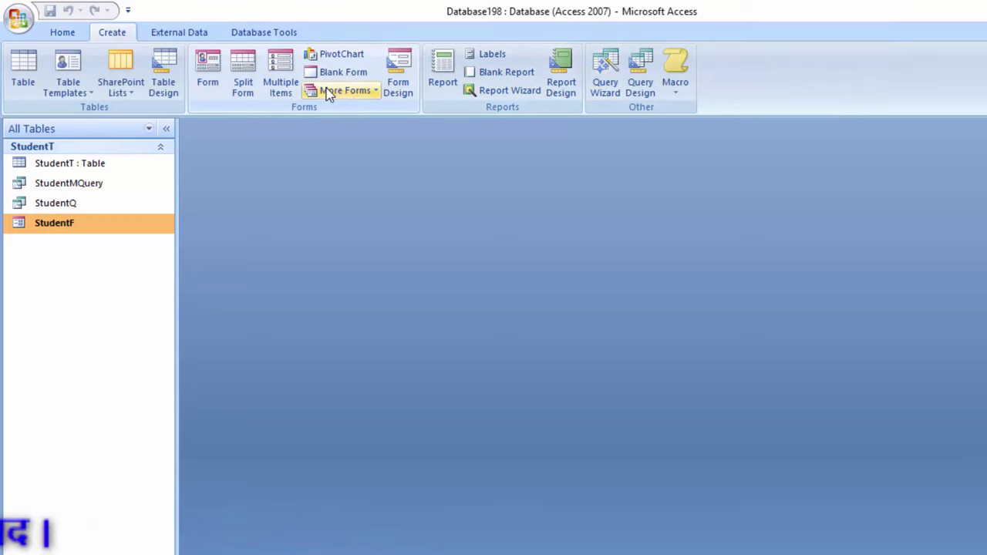
click(489, 90)
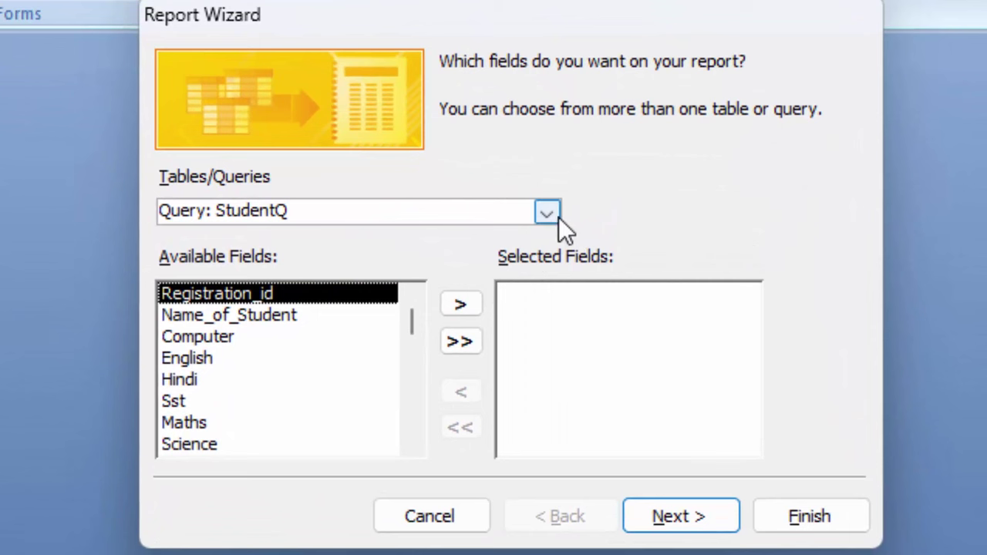
click(546, 213)
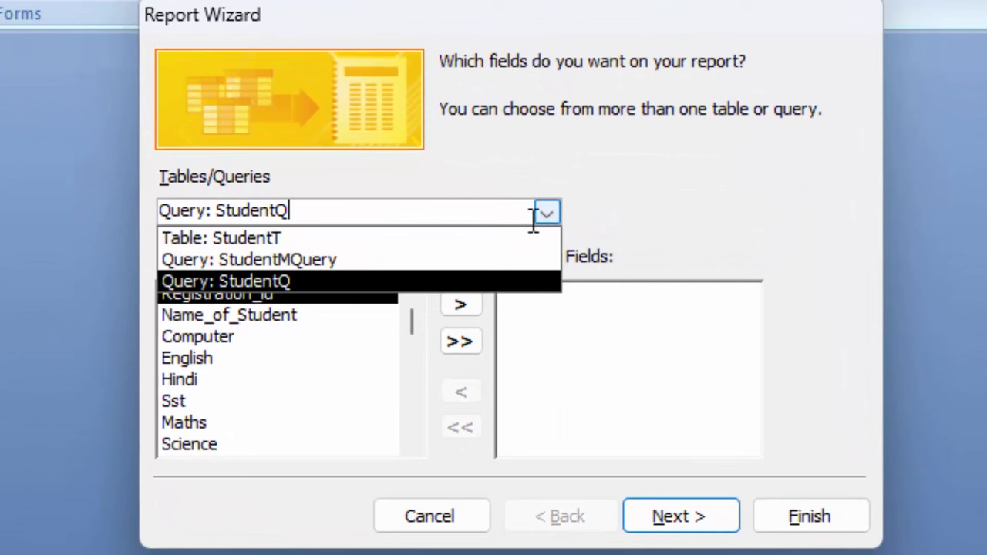
click(355, 259)
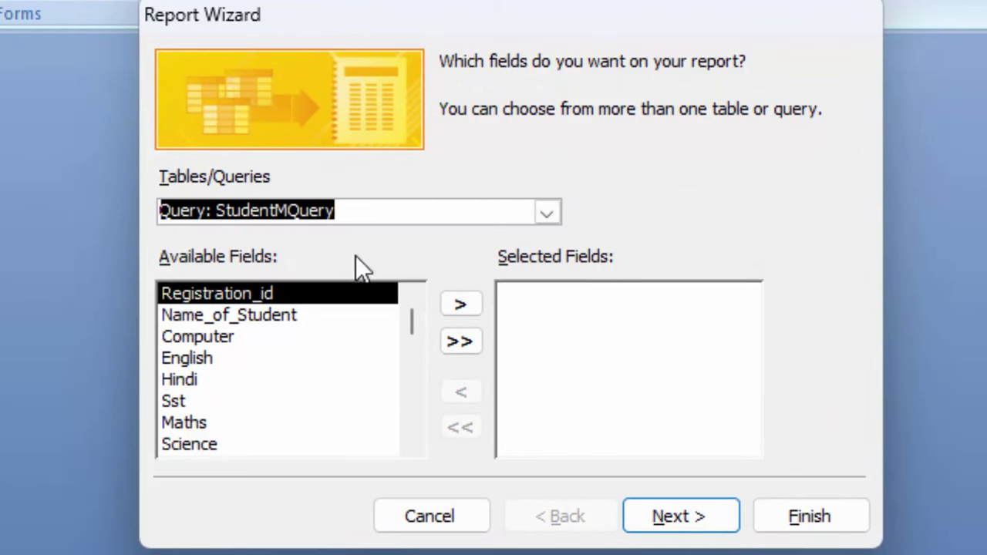
click(459, 342)
Step: Group the report by Registration_id, keeping the Normal grouping interval
click(682, 515)
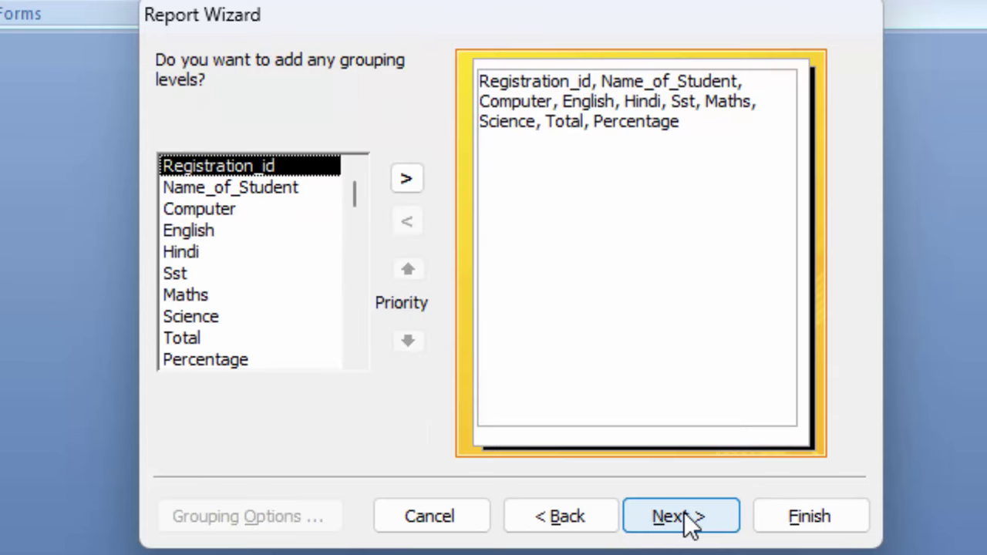
click(407, 180)
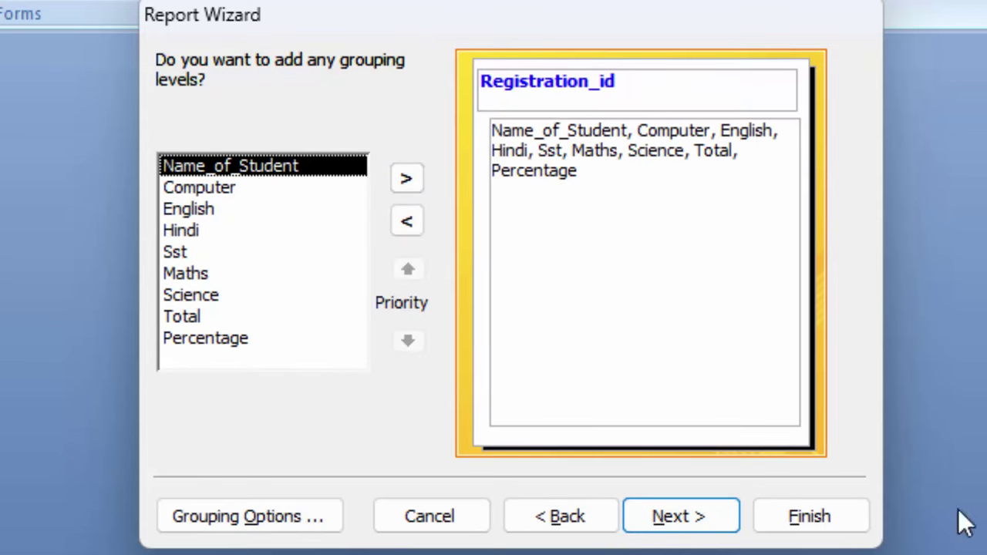
click(678, 512)
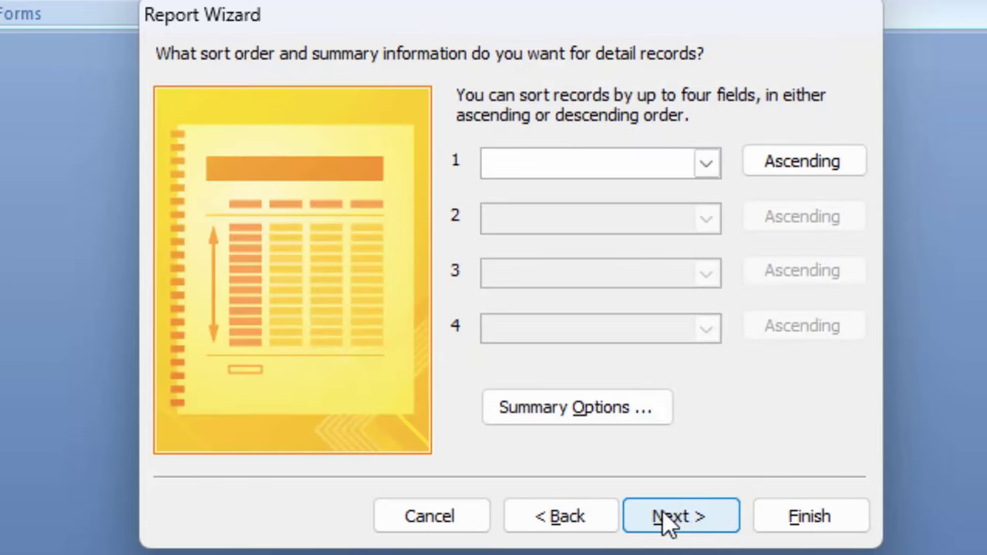
click(560, 528)
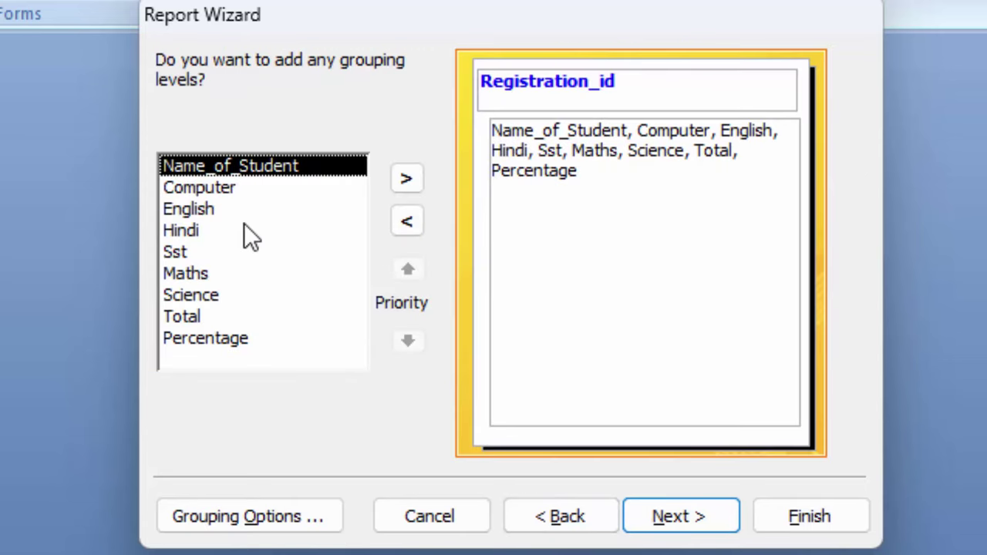
click(282, 529)
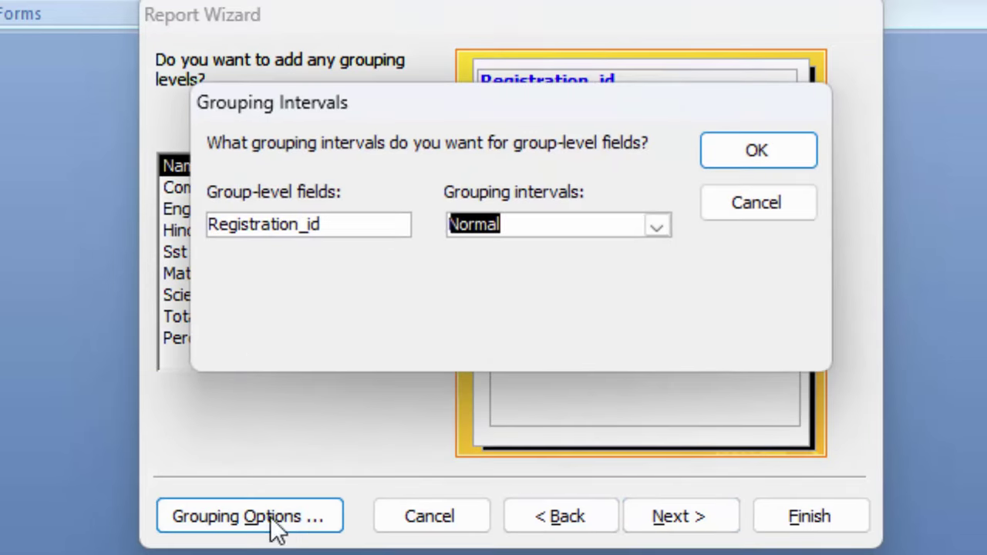
click(657, 227)
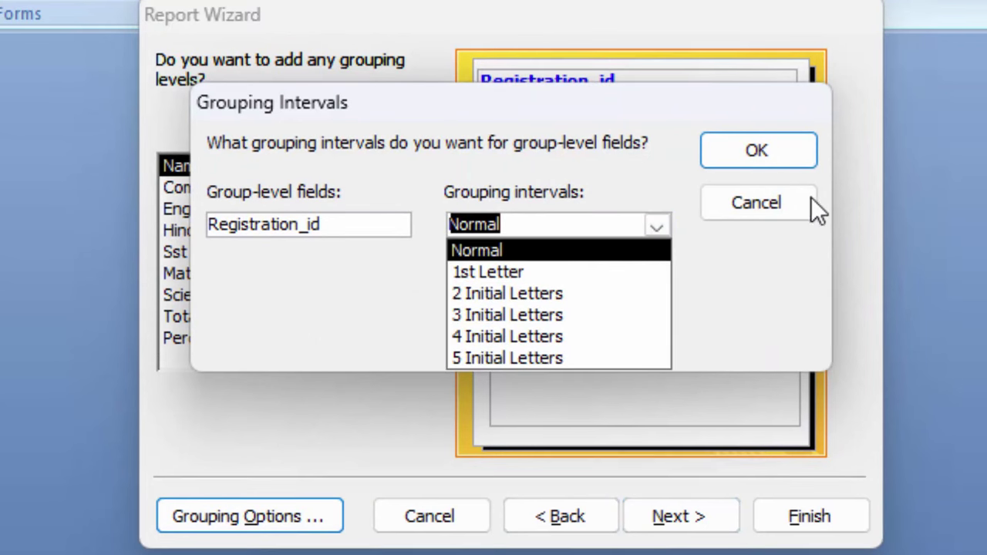
click(782, 148)
click(783, 148)
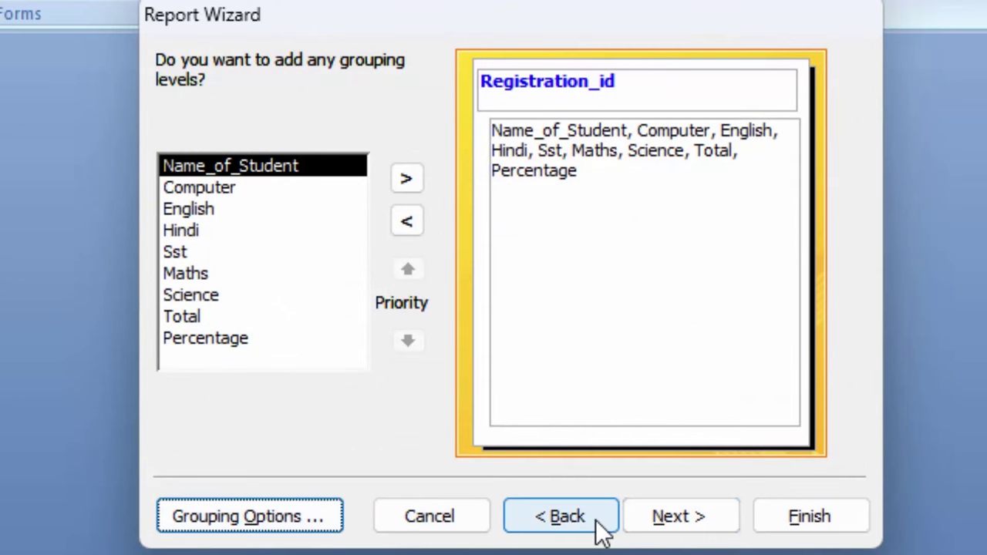
click(661, 522)
Step: Skip sorting, choose Block layout and Aspect style, and finish into report design
click(698, 517)
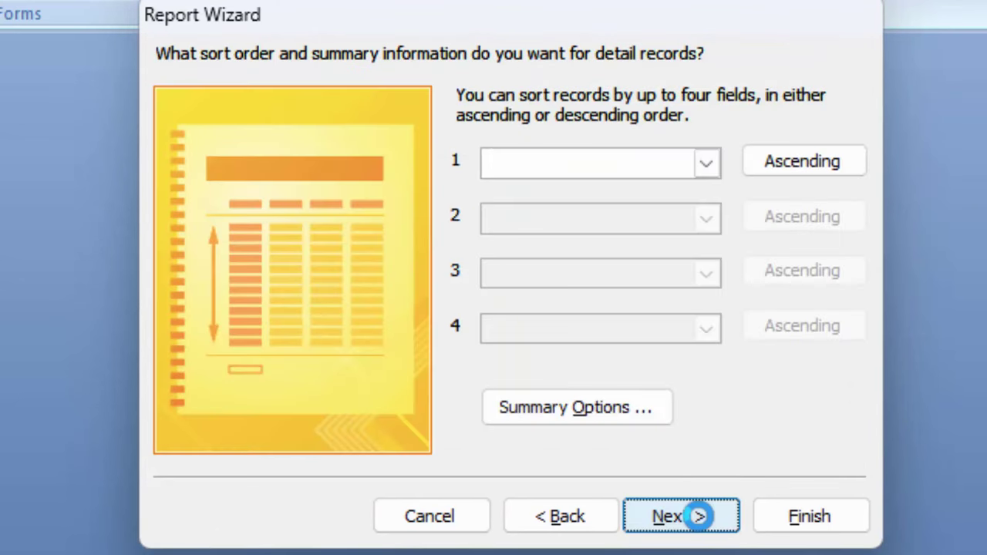
click(571, 171)
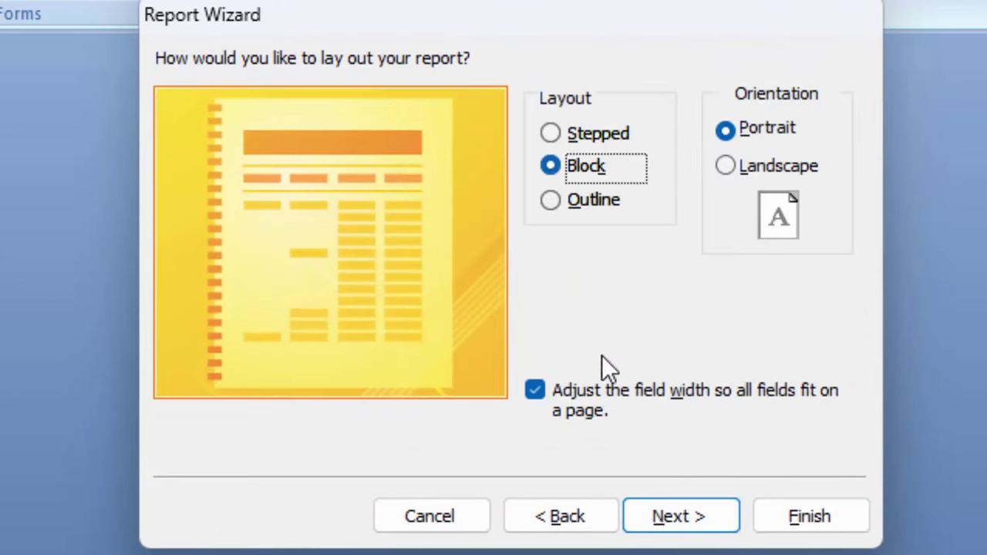
click(681, 523)
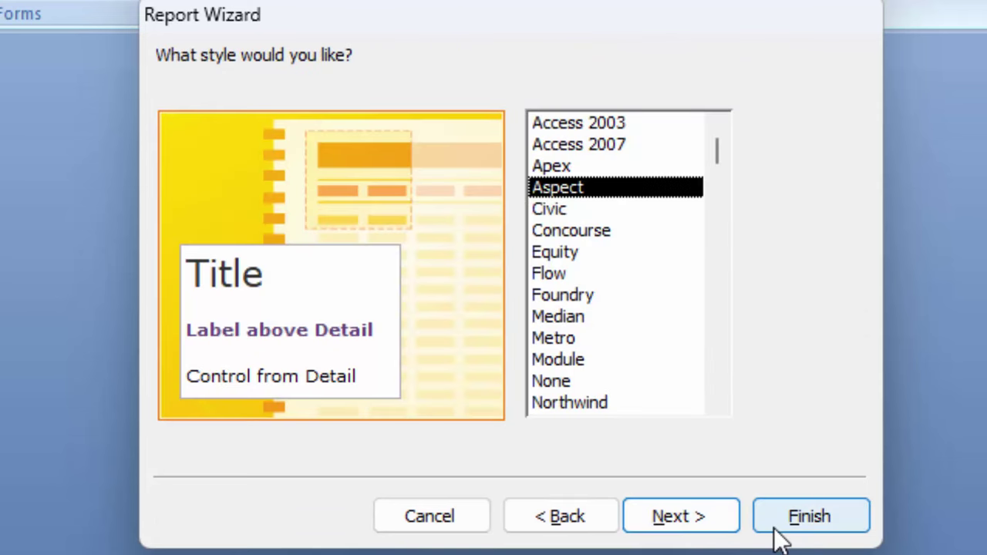
click(703, 518)
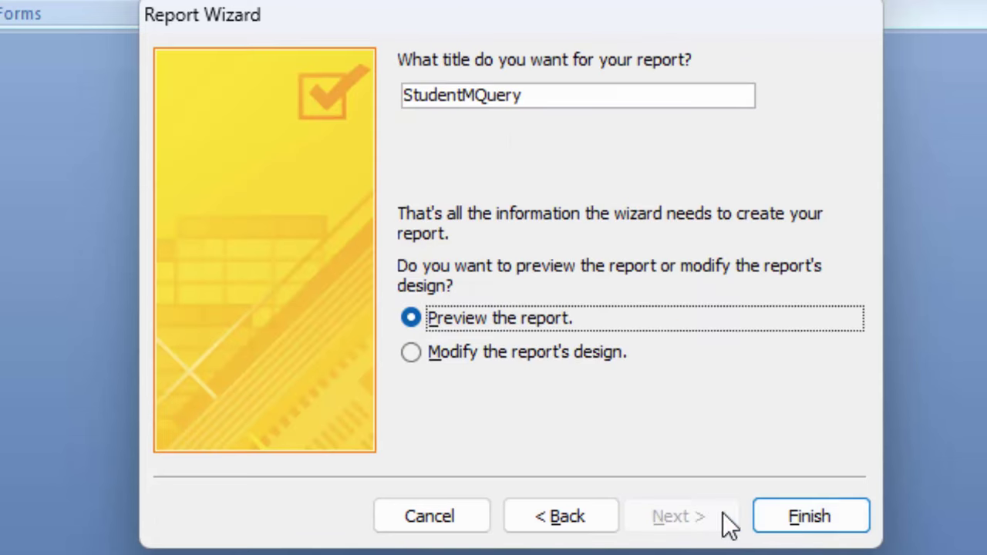
click(509, 351)
click(812, 513)
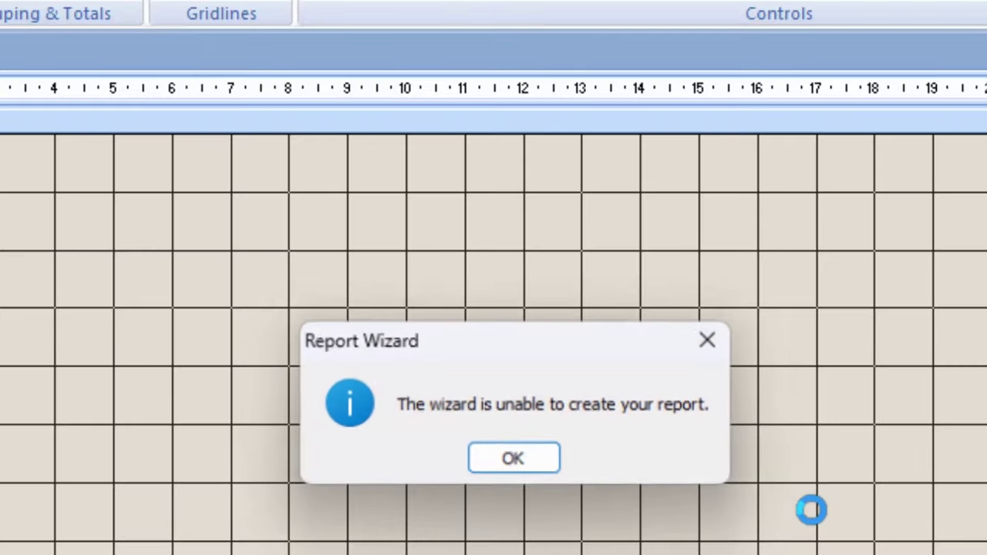
Step: Dismiss the could-not-create message and place Registration_id and Name_of_Student in the report header
click(531, 469)
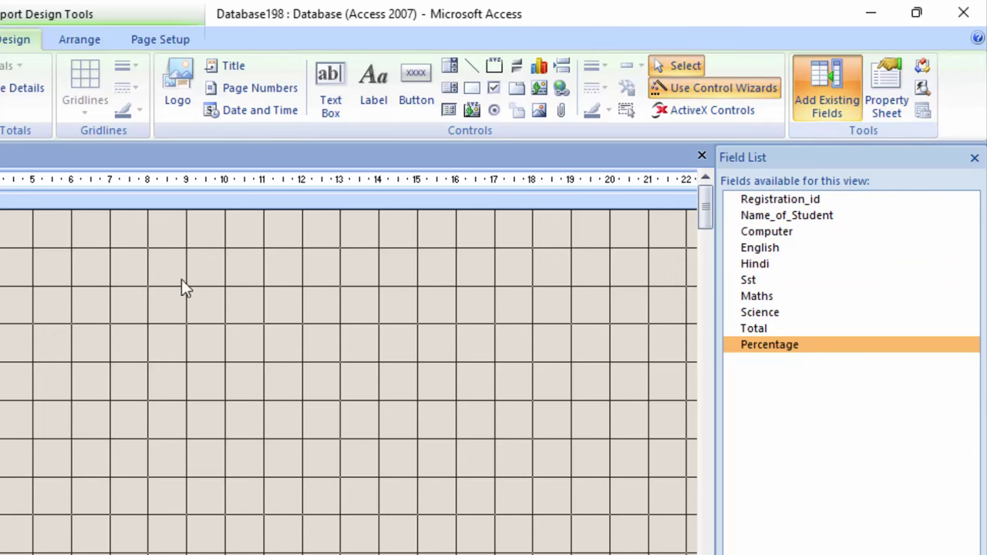
click(324, 324)
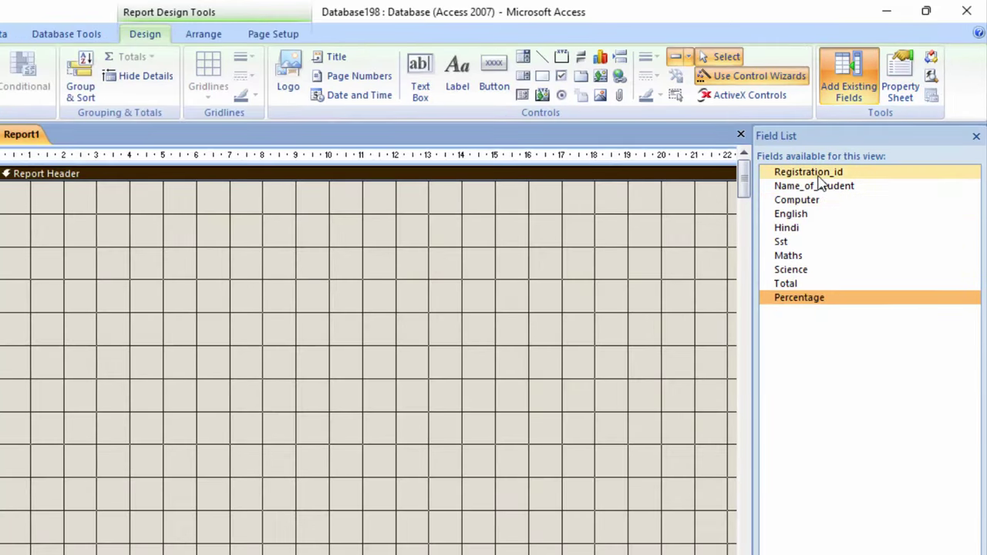
drag(771, 173, 647, 202)
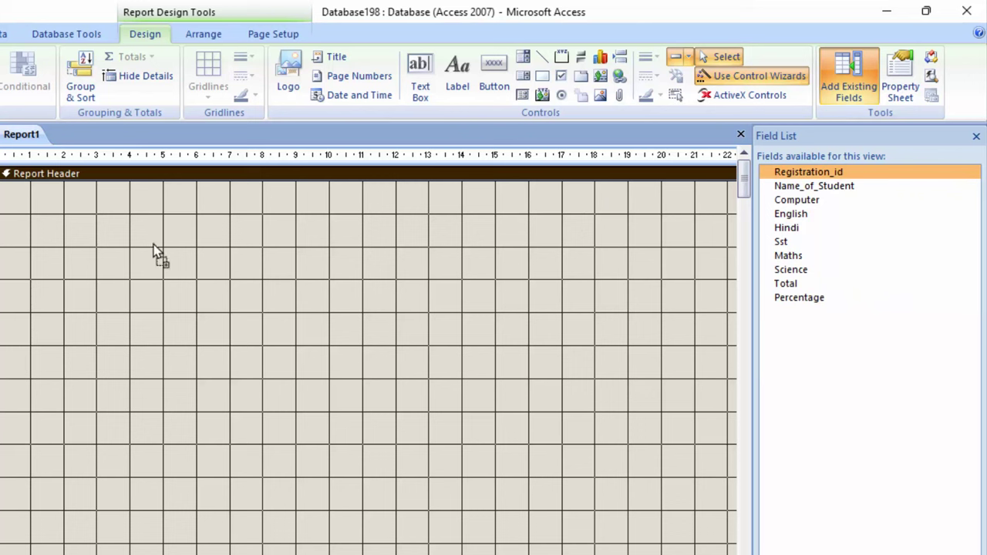
drag(155, 245, 154, 245)
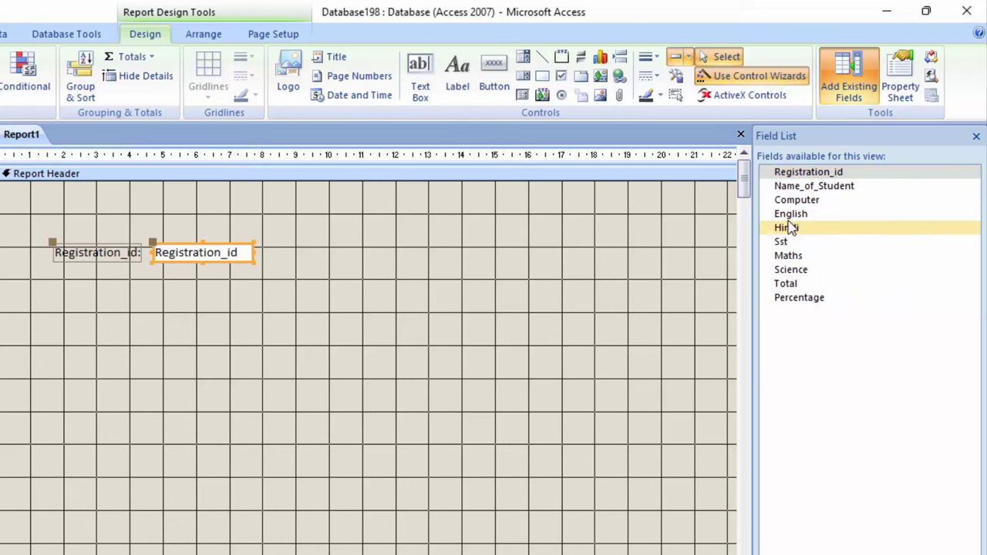
drag(816, 193, 273, 299)
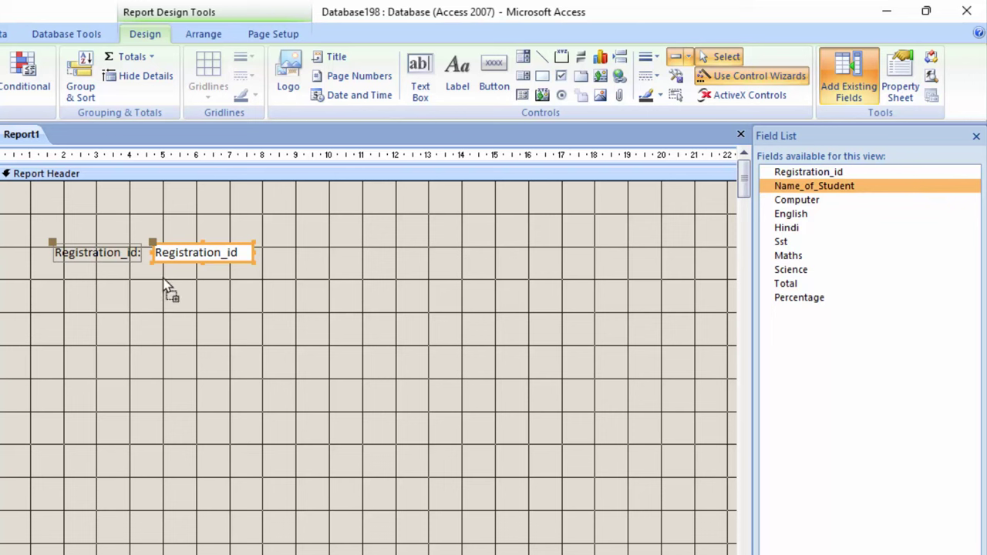
drag(160, 280, 161, 281)
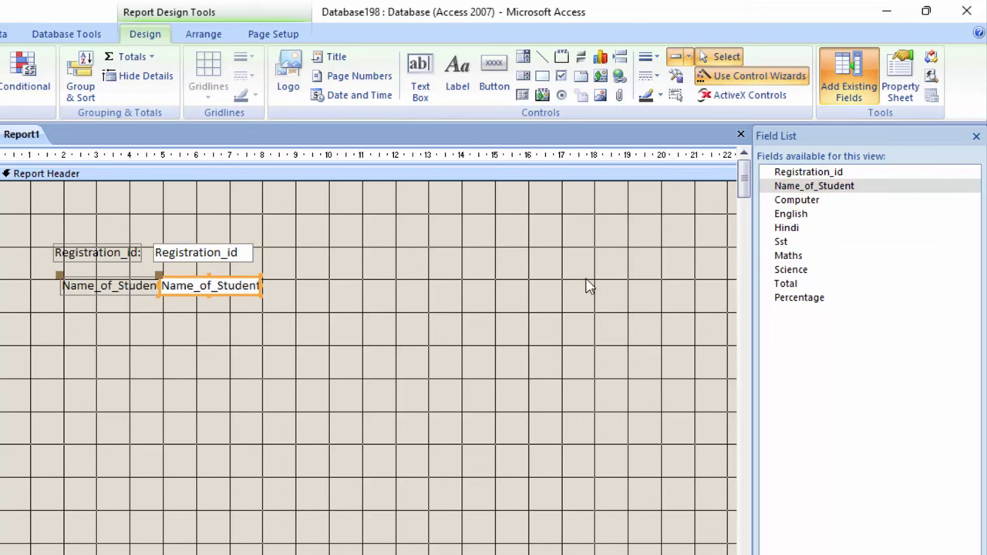
Step: Add the Computer, English and other marks fields through Percentage to the right, then view the report
drag(797, 200, 623, 264)
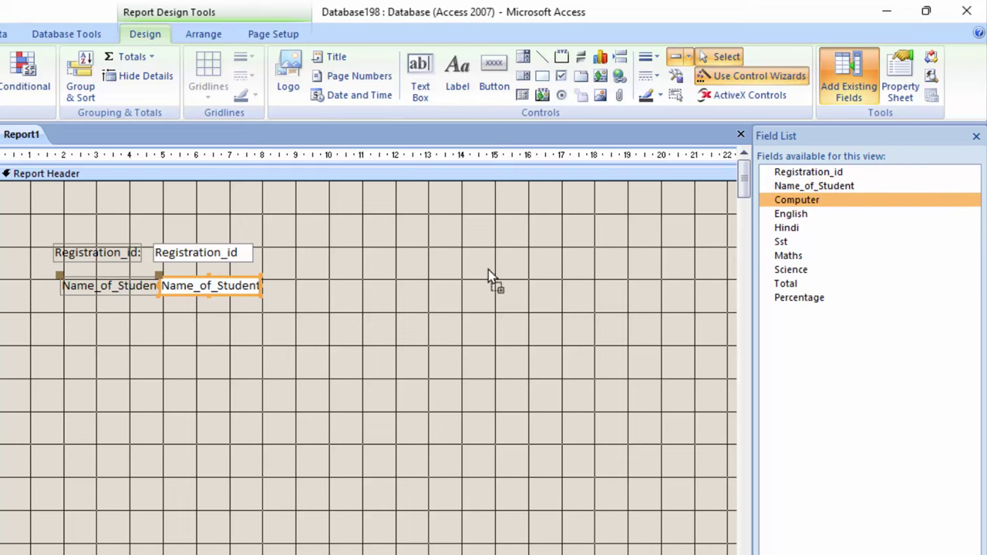
drag(477, 261, 474, 262)
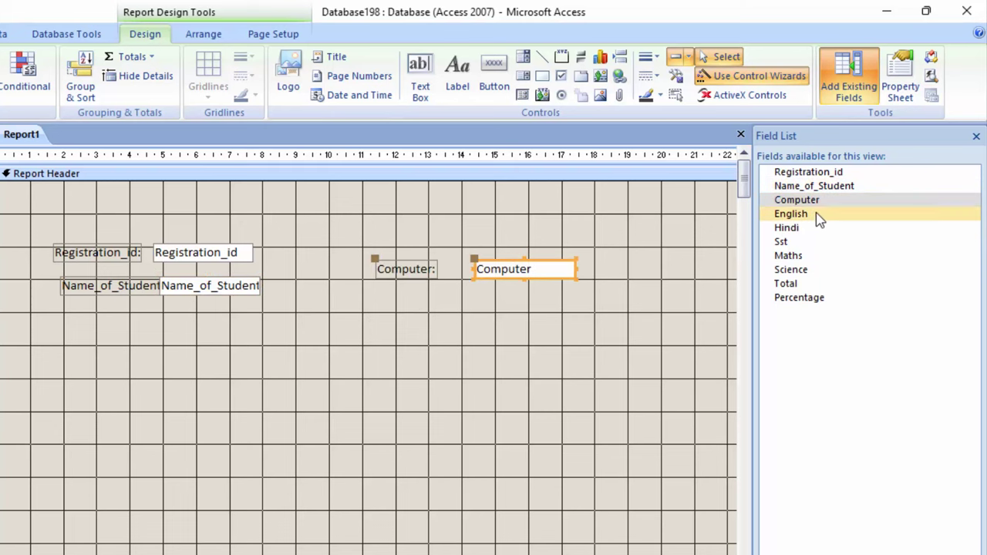
drag(817, 216, 594, 274)
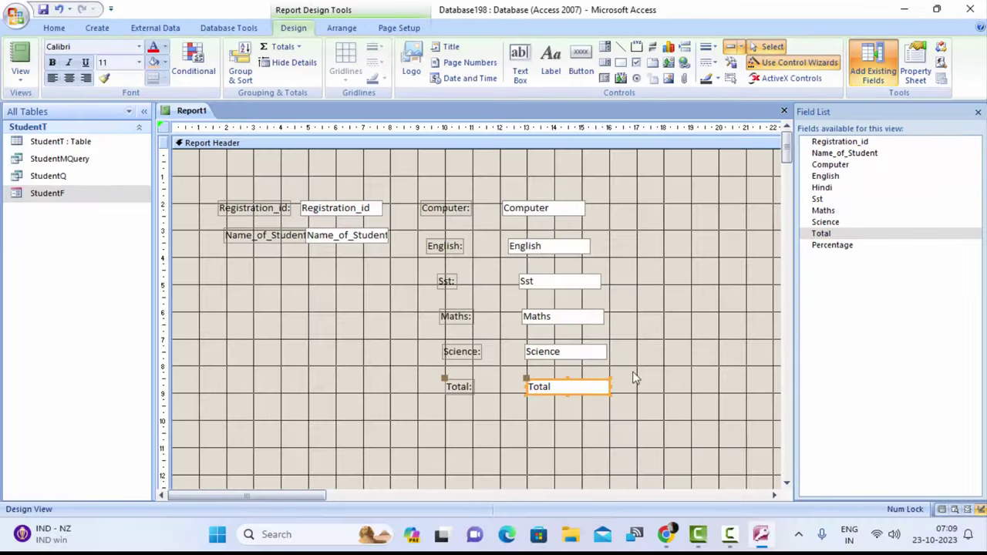
drag(813, 245, 540, 415)
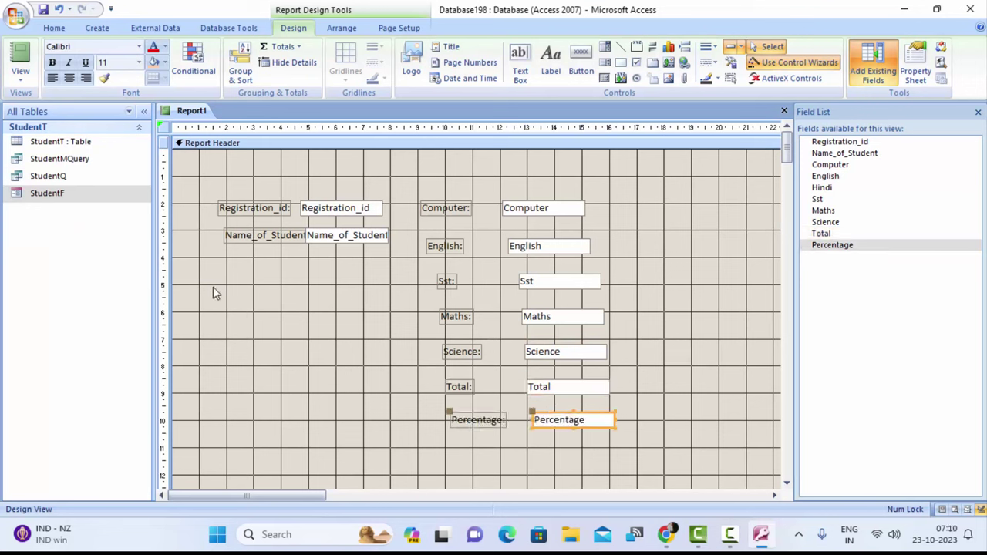
click(20, 46)
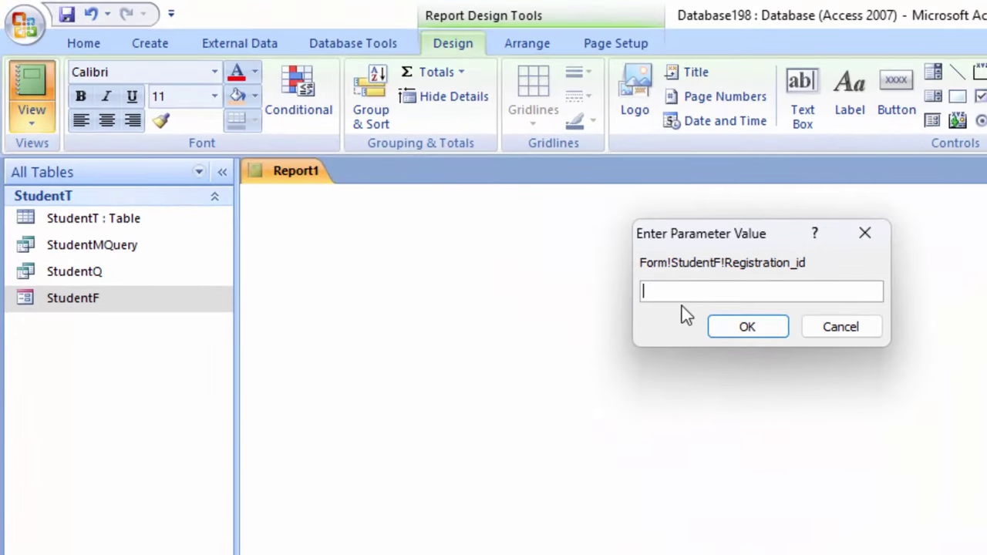
text(1)
Step: Enter E01 as the Registration_id parameter to show that student's marks, totalling 378
key(BackSpace)
text(E01)
key(Return)
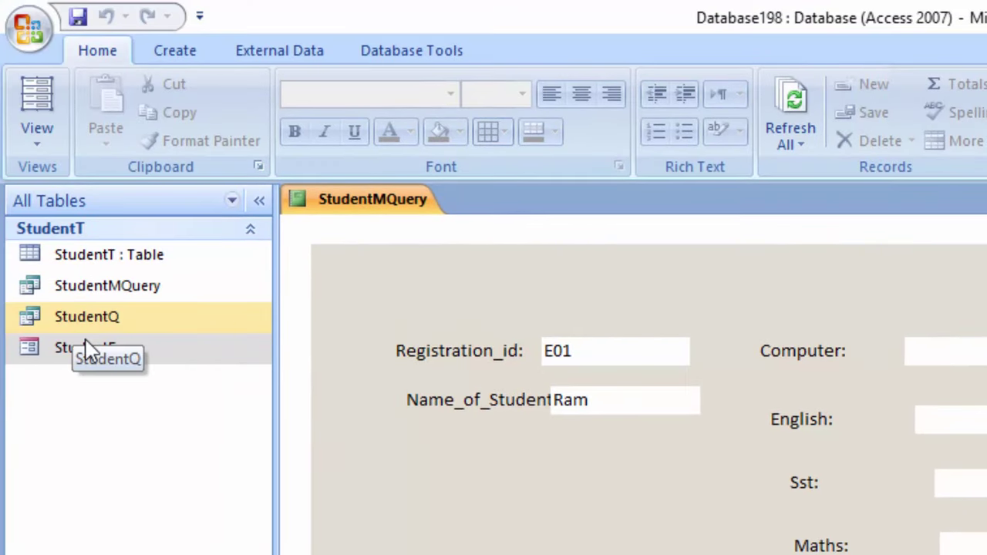
Step: Open the StudentF form and select registration E02 in the Registration_id combo
click(87, 353)
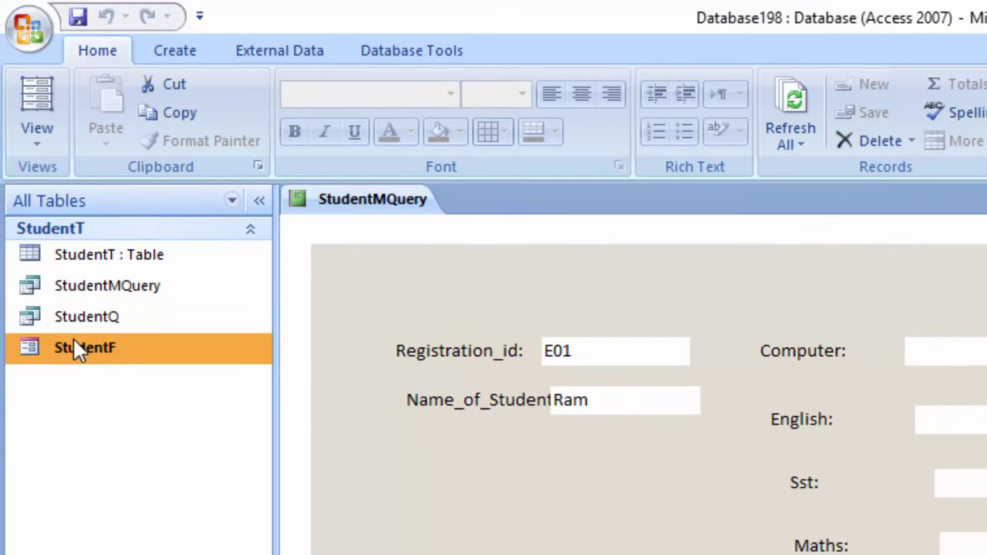
double_click(73, 339)
click(305, 170)
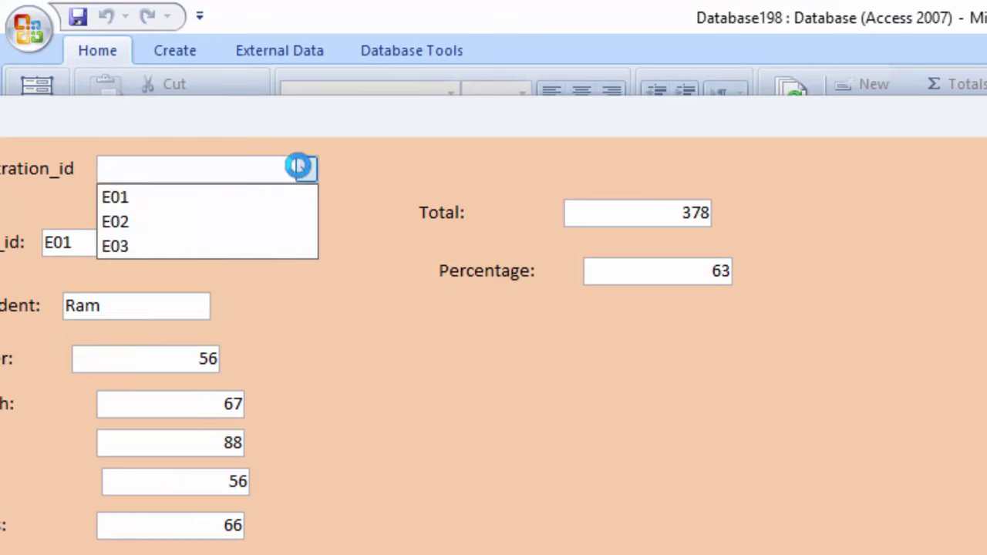
click(202, 223)
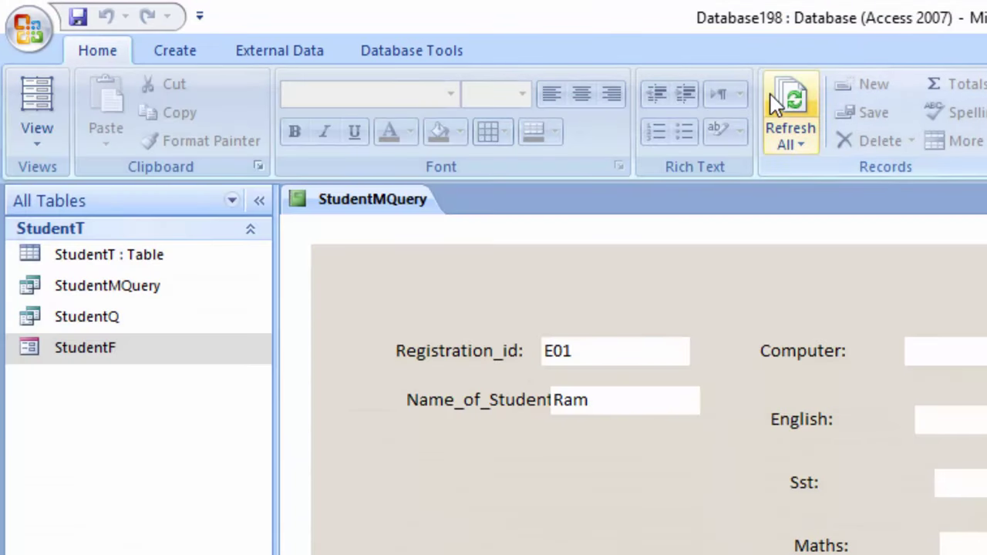
Step: Refresh all data and enter E02 as the parameter so the report shows Total 389
click(774, 99)
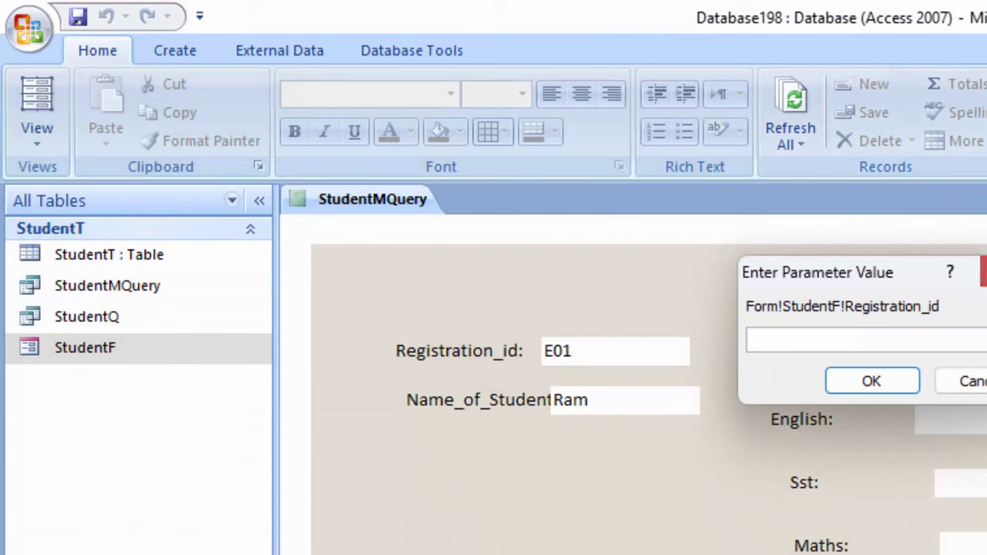
click(983, 273)
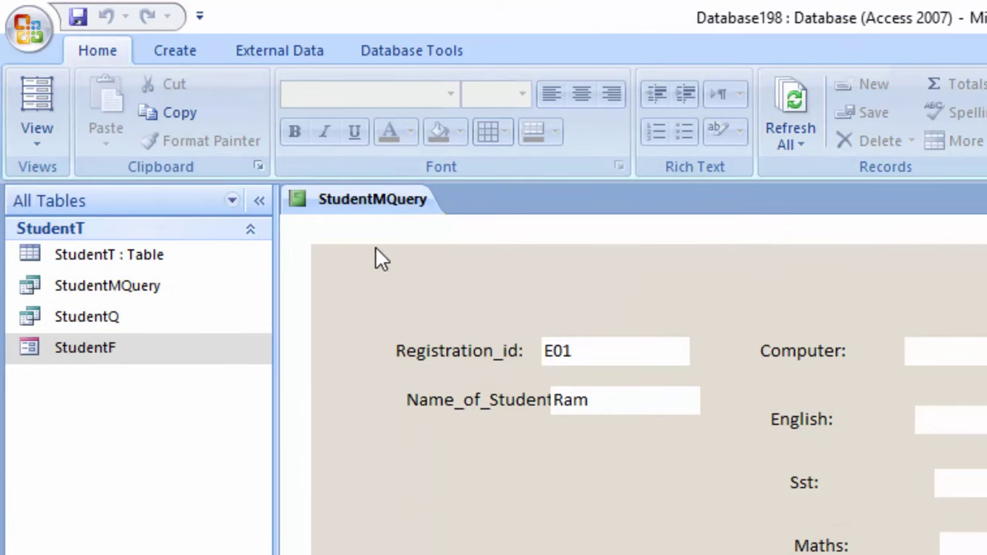
click(795, 95)
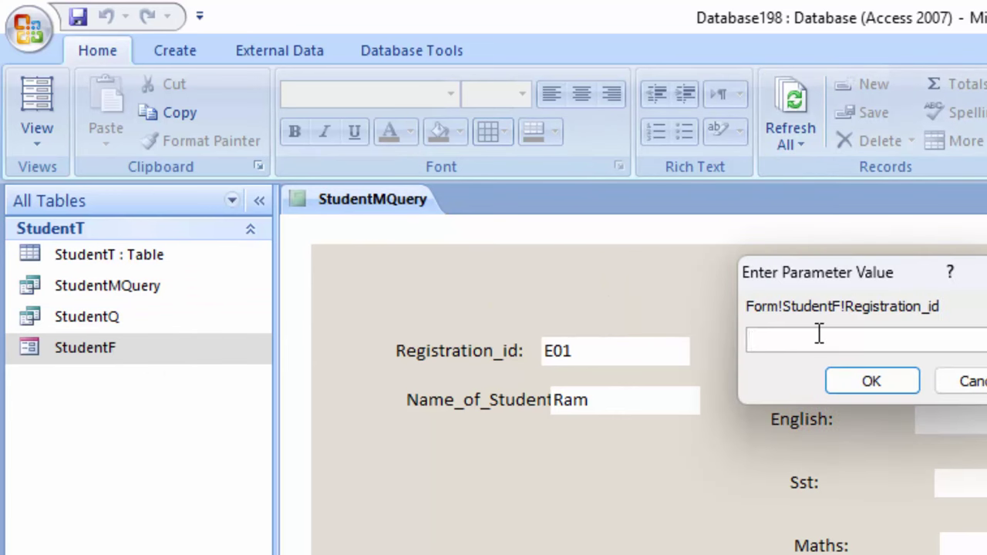
text(E)
text(02)
key(Return)
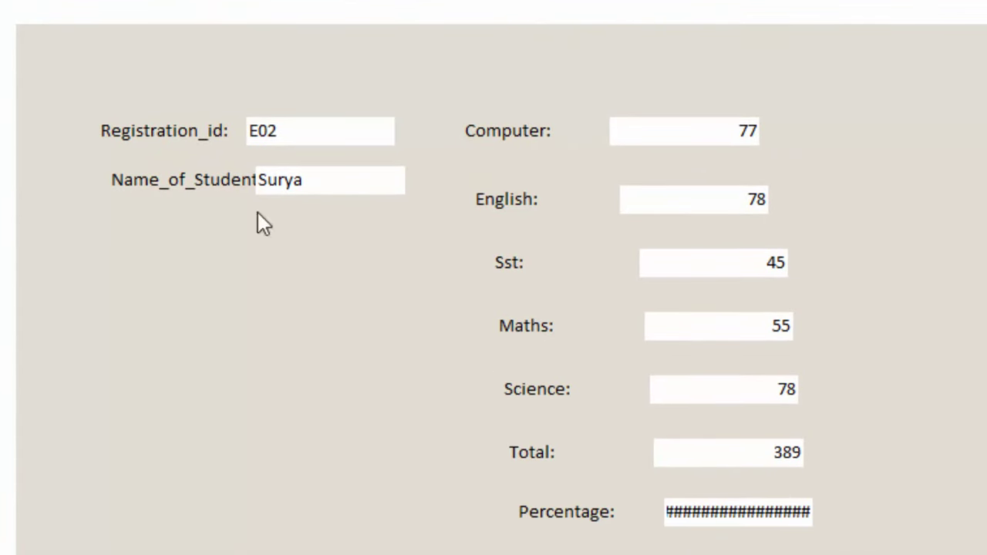
Step: Widen the Percentage box in Design view and rerun with E02 to show 64.8333333333333
right_click(128, 47)
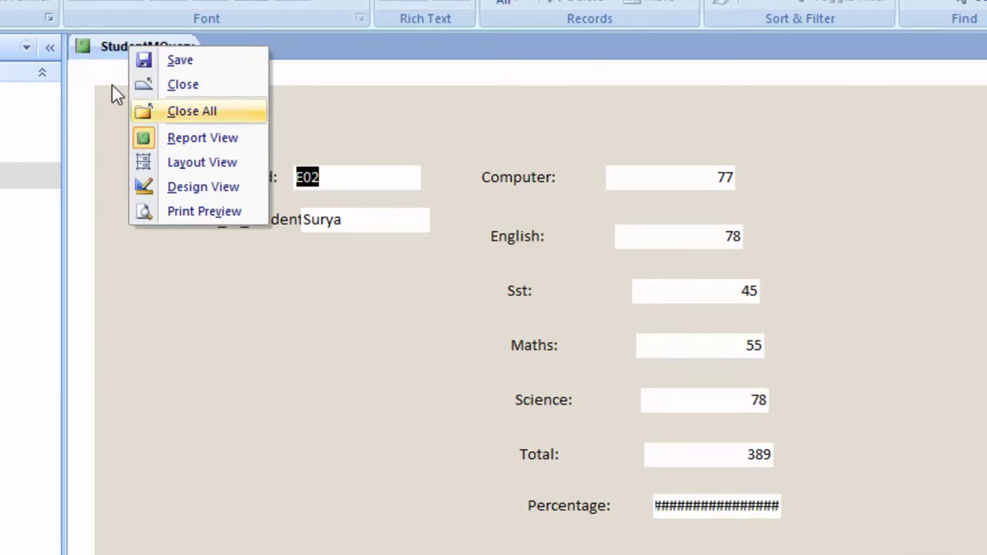
key(Escape)
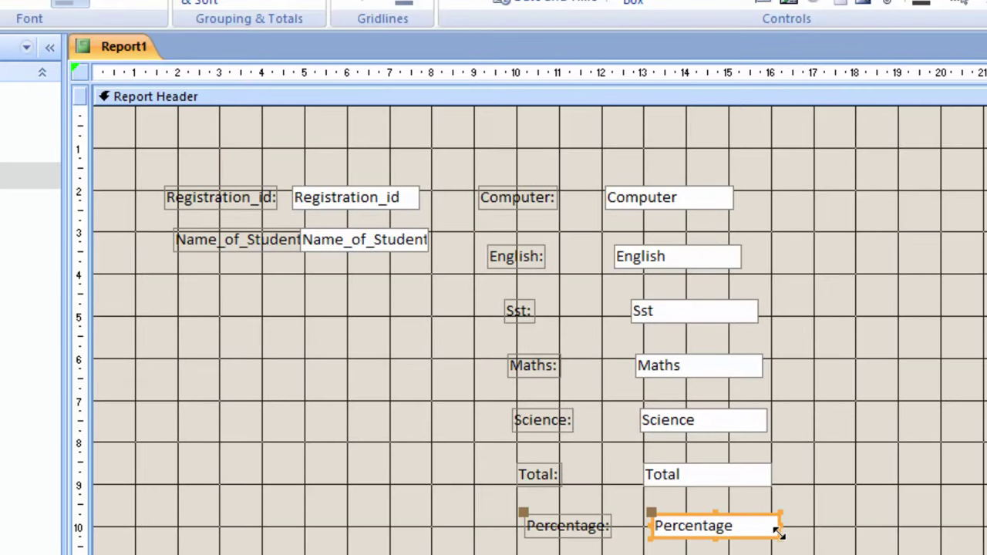
drag(779, 530, 853, 530)
key(F5)
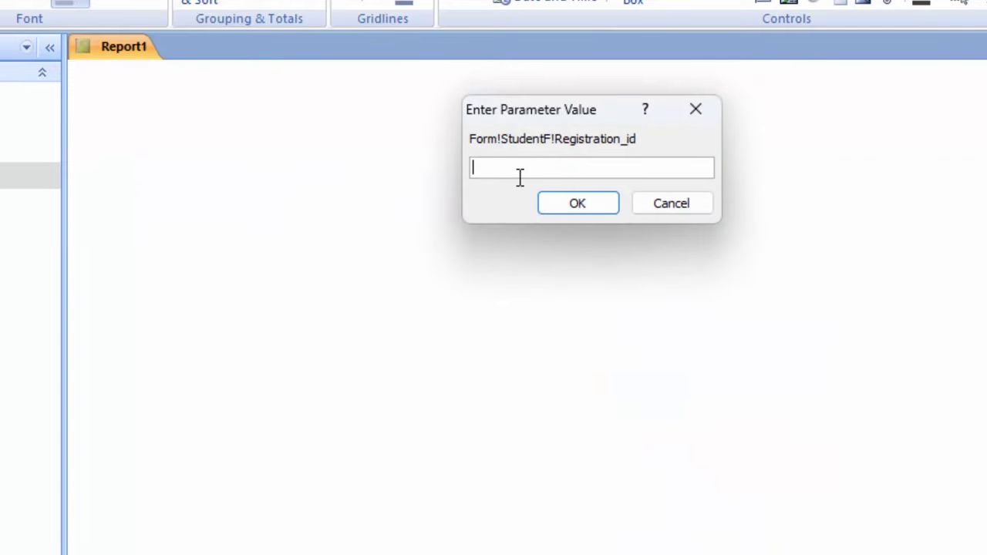
text(E02)
key(Return)
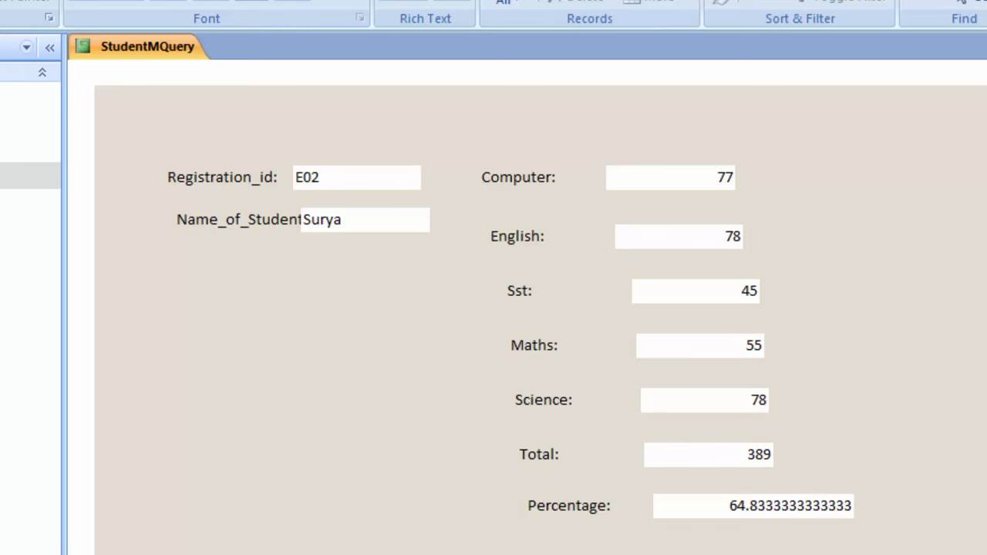
key(alt+f)
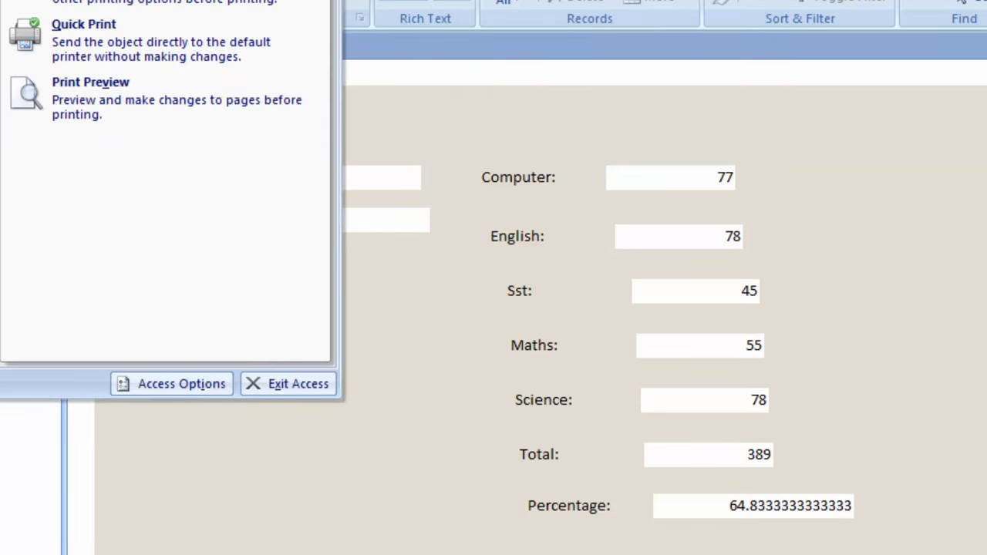
key(Escape)
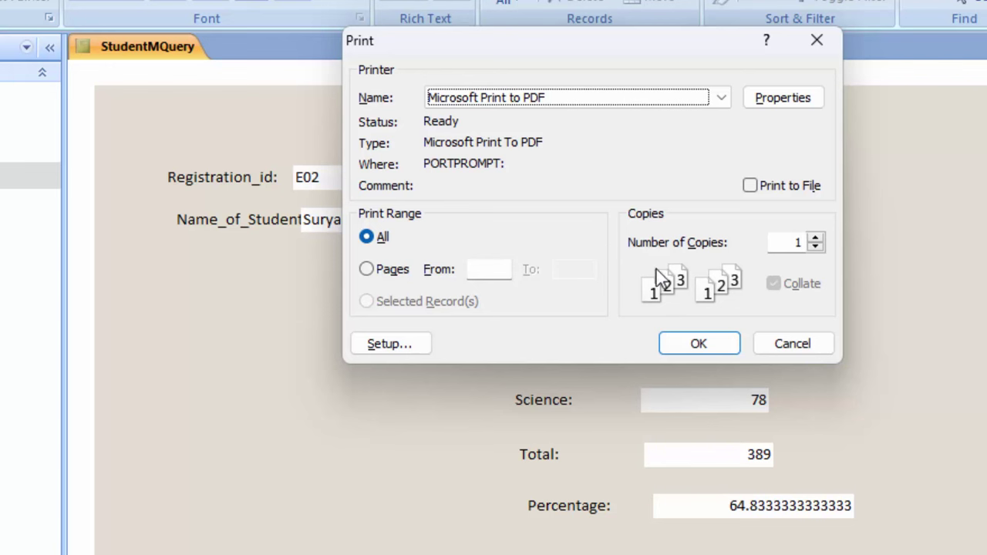
click(815, 38)
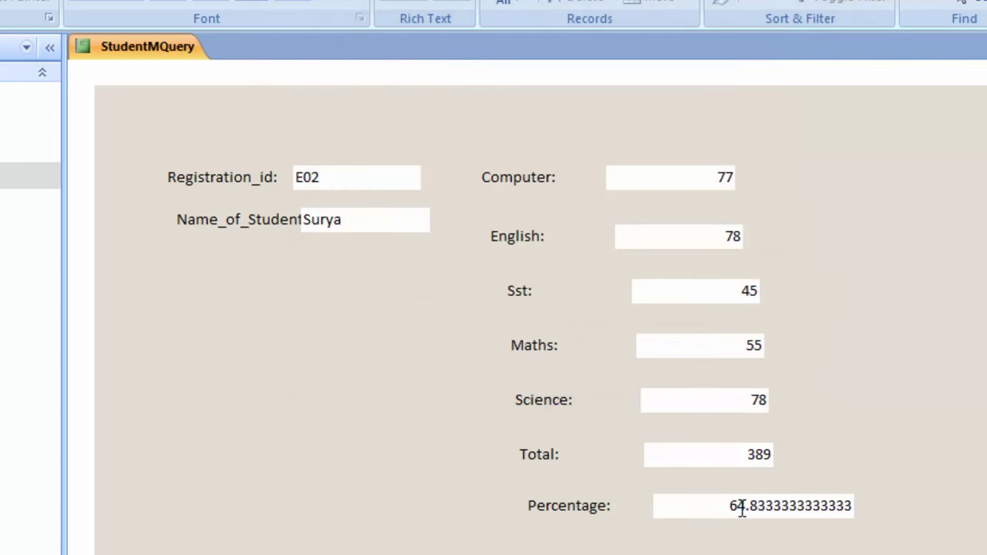